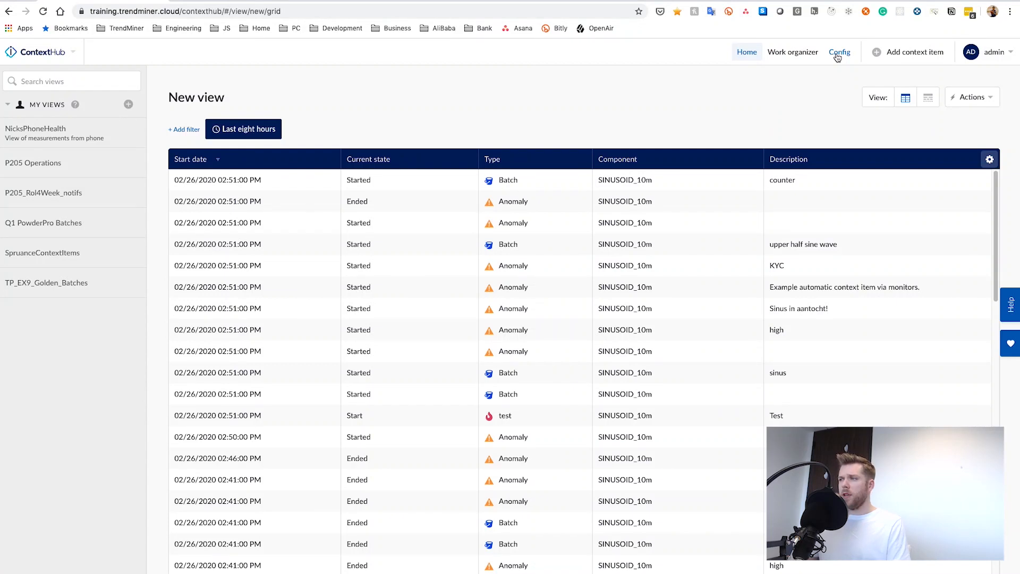
Step: Start a new context field in the configuration, with the name Category and the placeholder shutdown
click(838, 56)
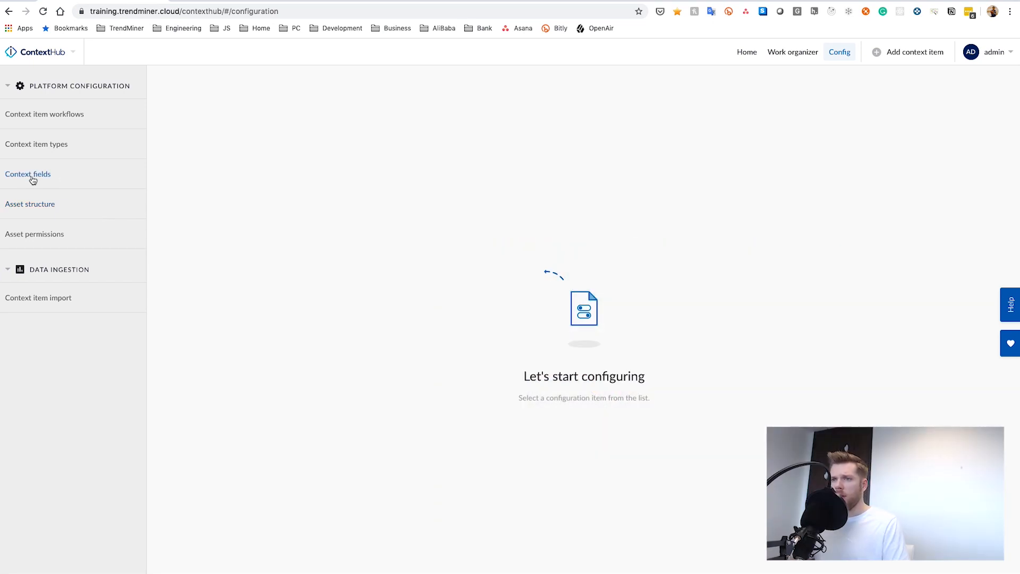
click(31, 176)
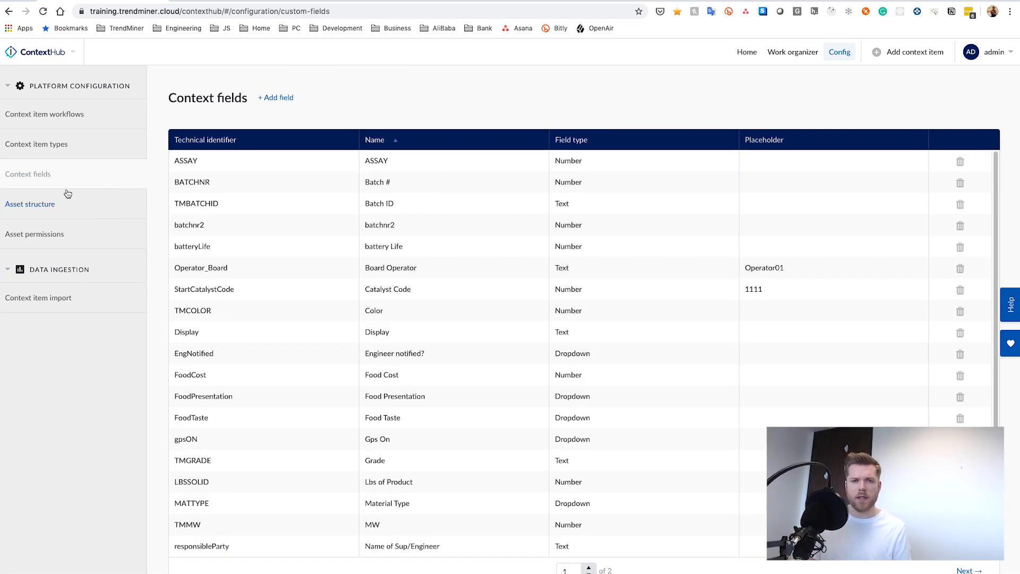
click(279, 99)
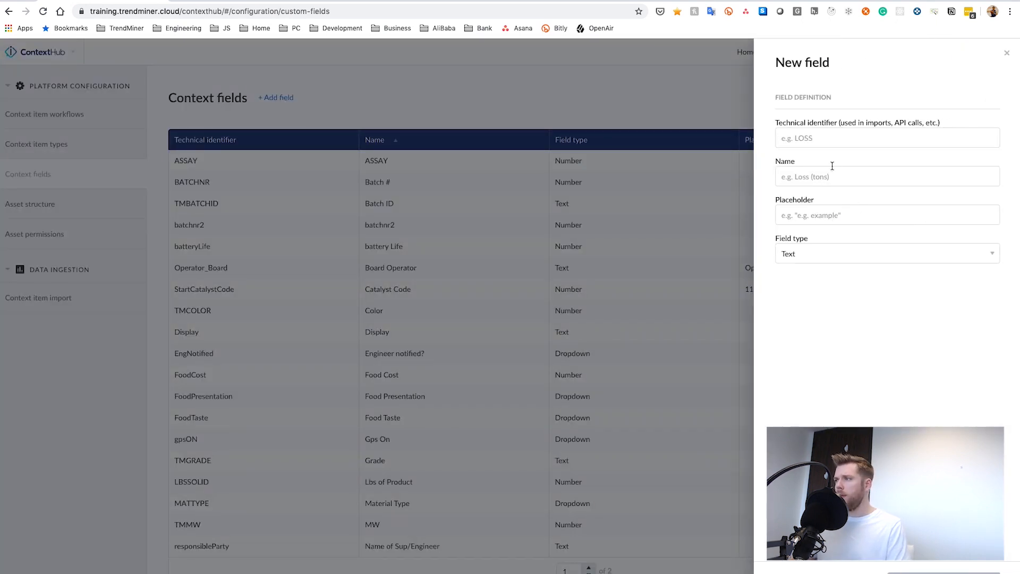
click(821, 141)
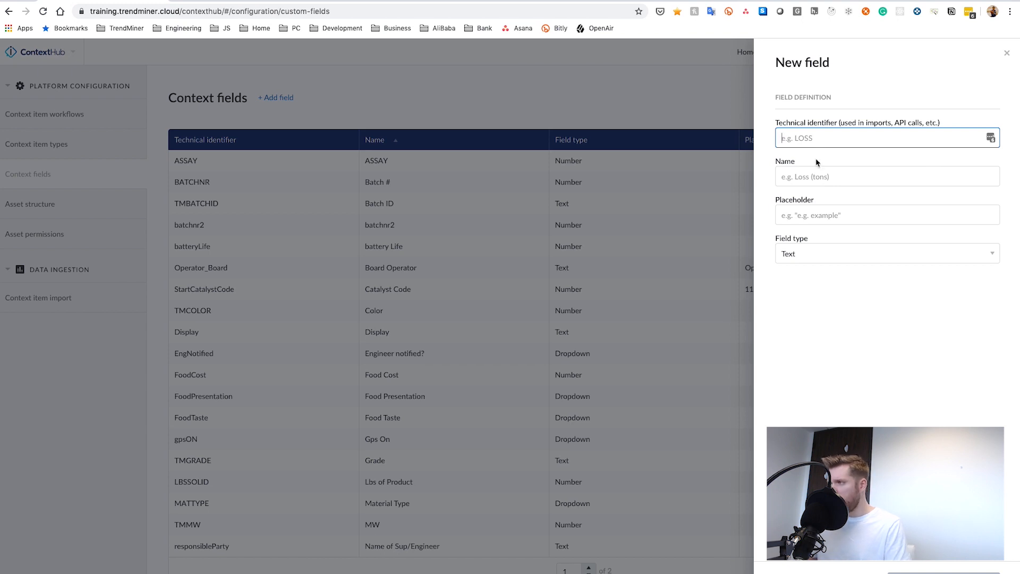
click(811, 172)
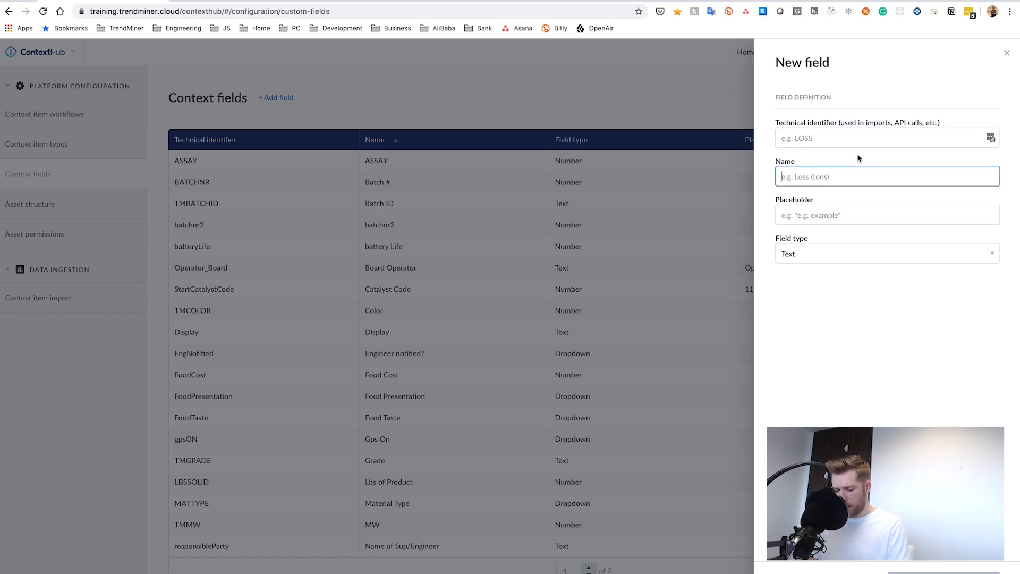
text(Desalter Instab)
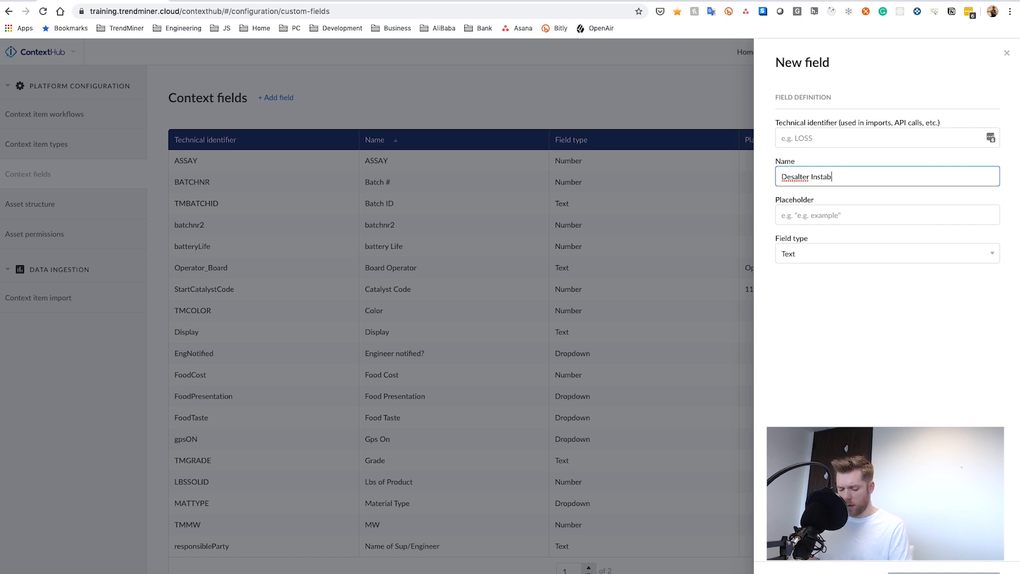
key(super+BackSpace)
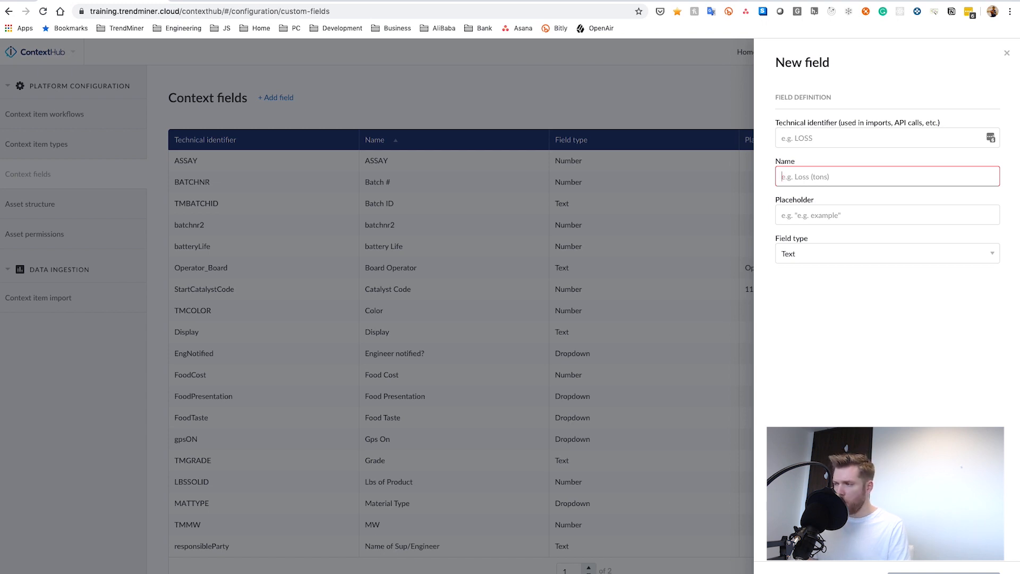
text(Category)
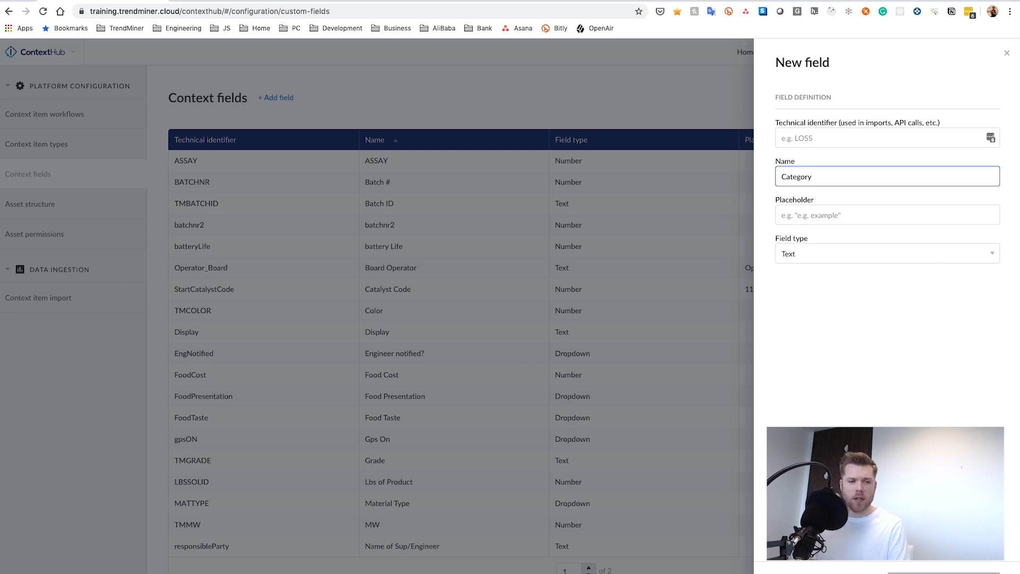
key(Tab)
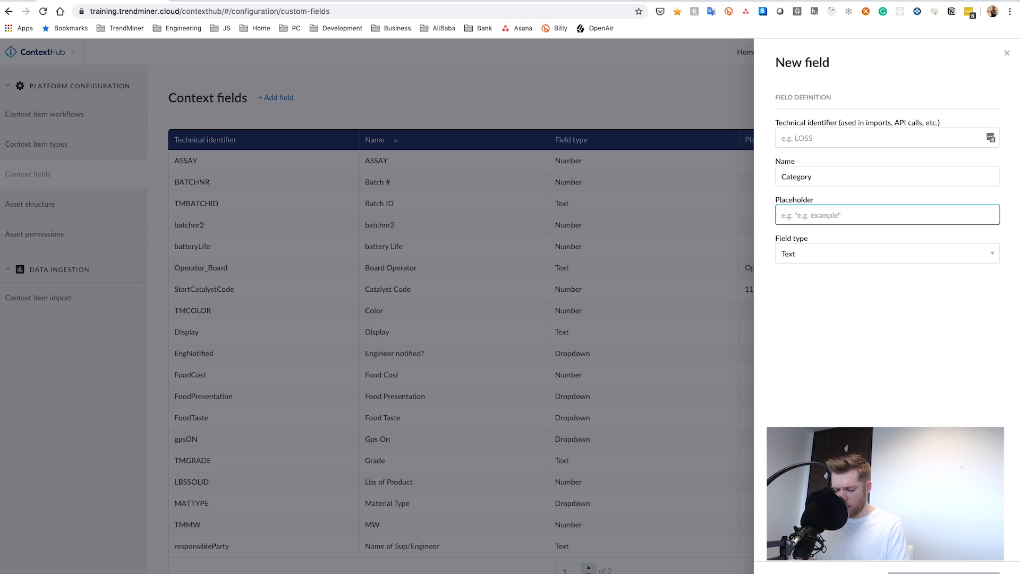
text(shutdown)
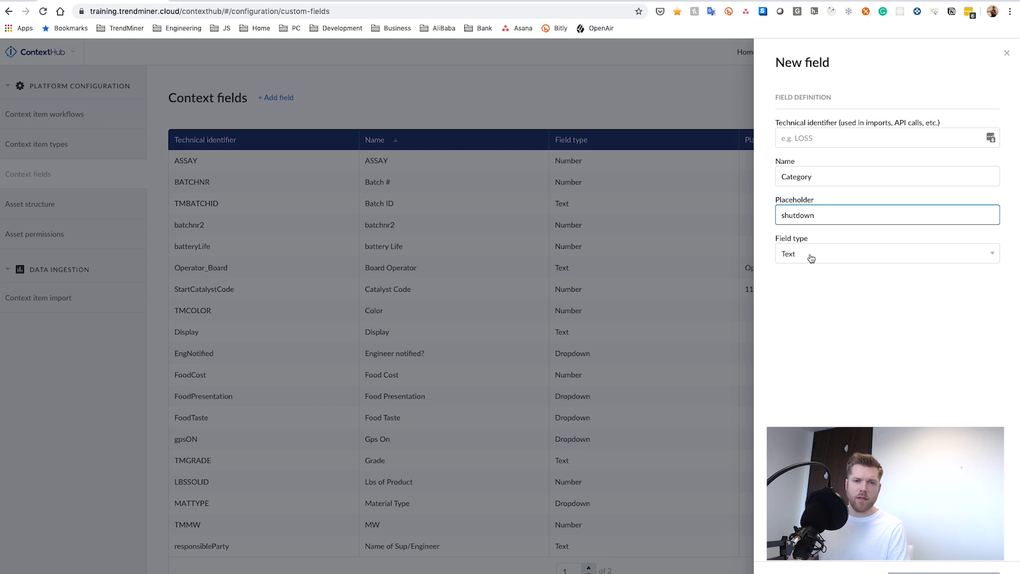
Step: Set the new field's technical identifier to CATEGORY and save the field
click(904, 145)
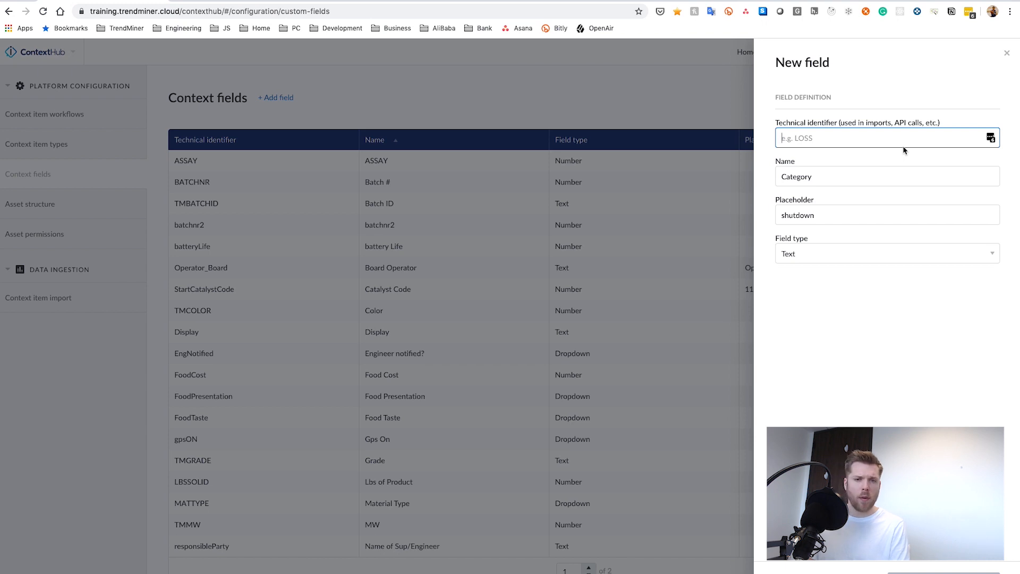
text(CA)
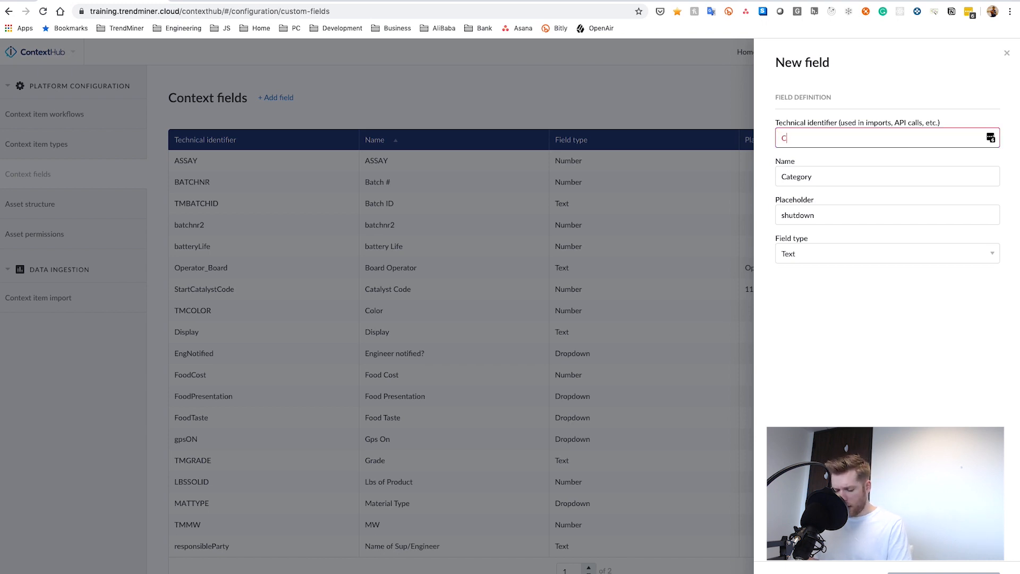
key(BackSpace)
key(BackSpace)
text(CATEGORY)
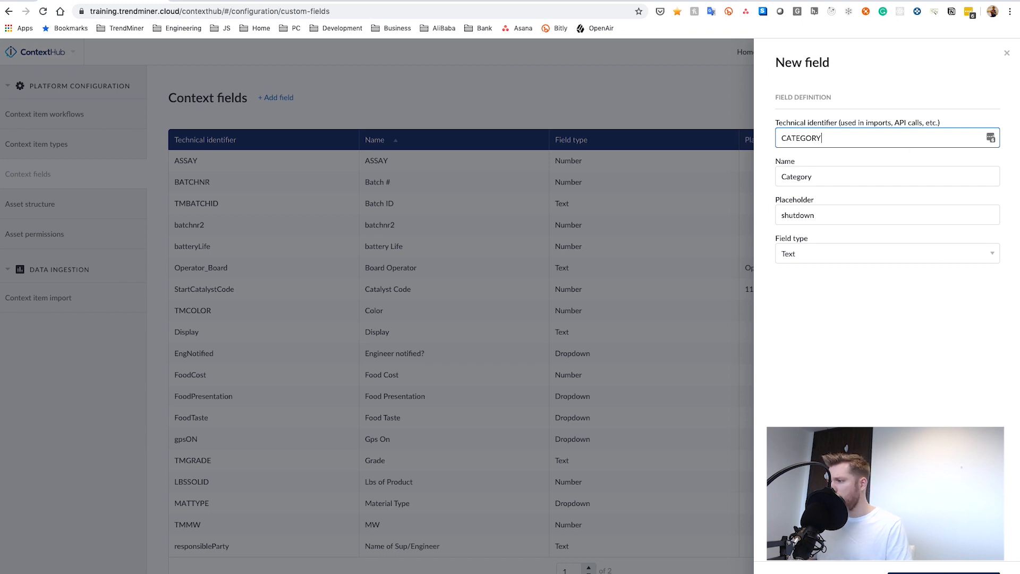
key(Return)
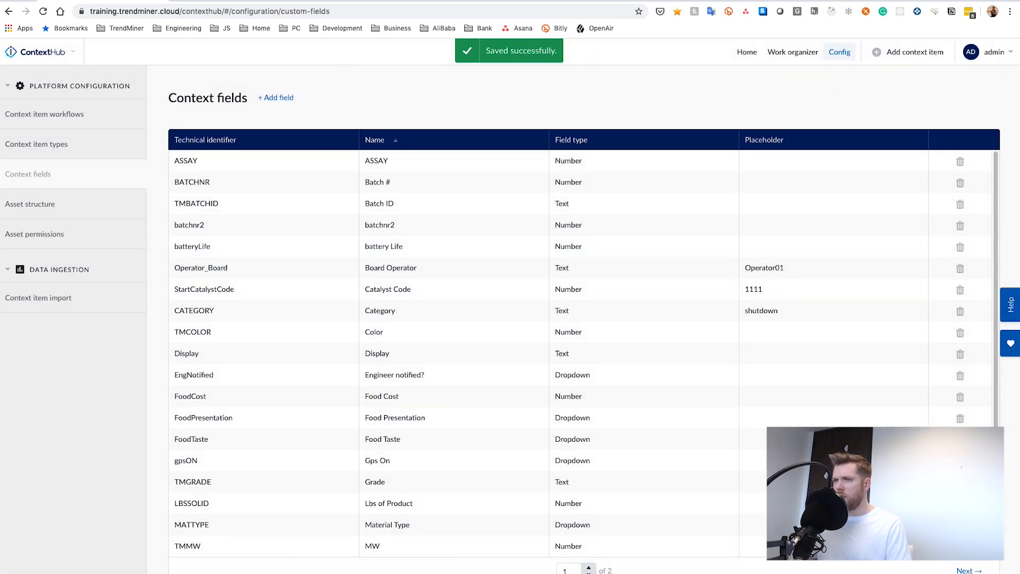
Step: Start another context field with the technical identifier LOSS and the name Loss (tons)
click(278, 99)
click(809, 139)
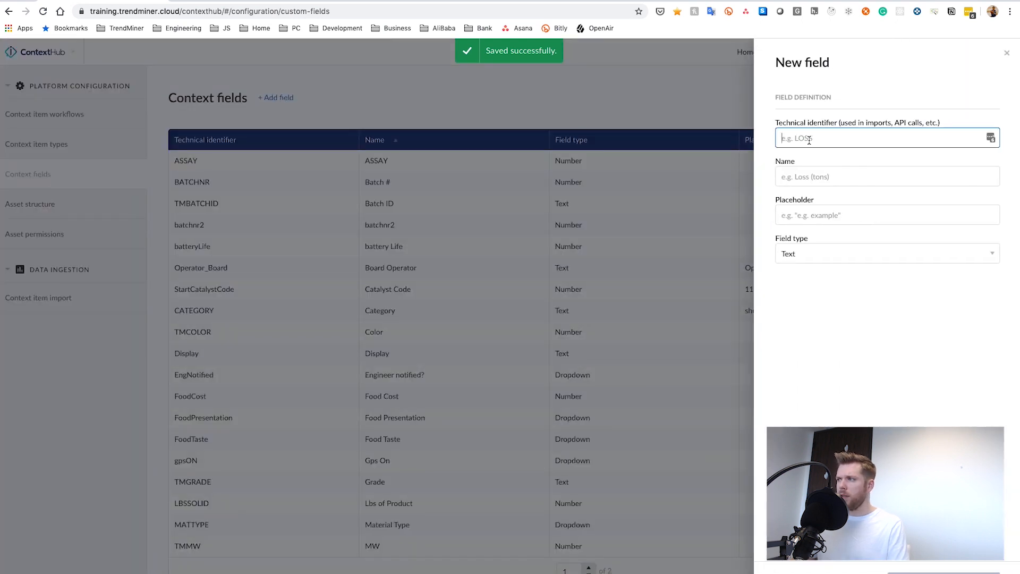
text(LO)
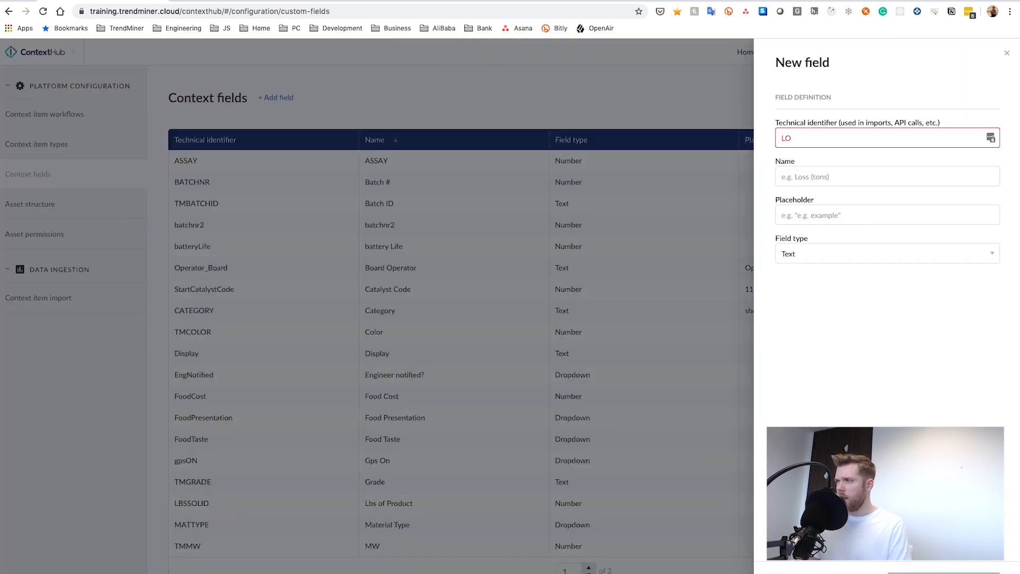
text(SS)
key(Tab)
text(Loss ()
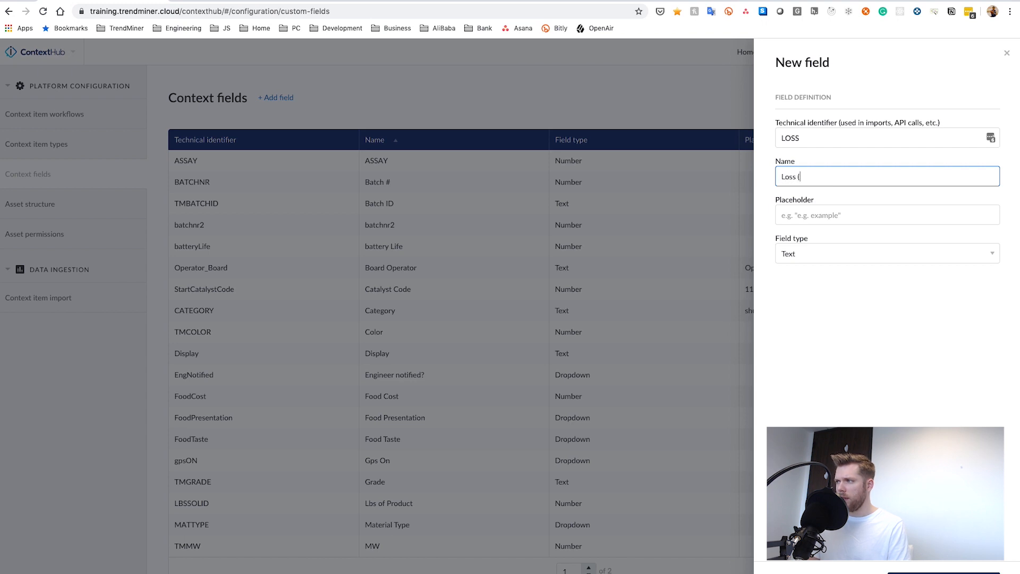
text(tons)
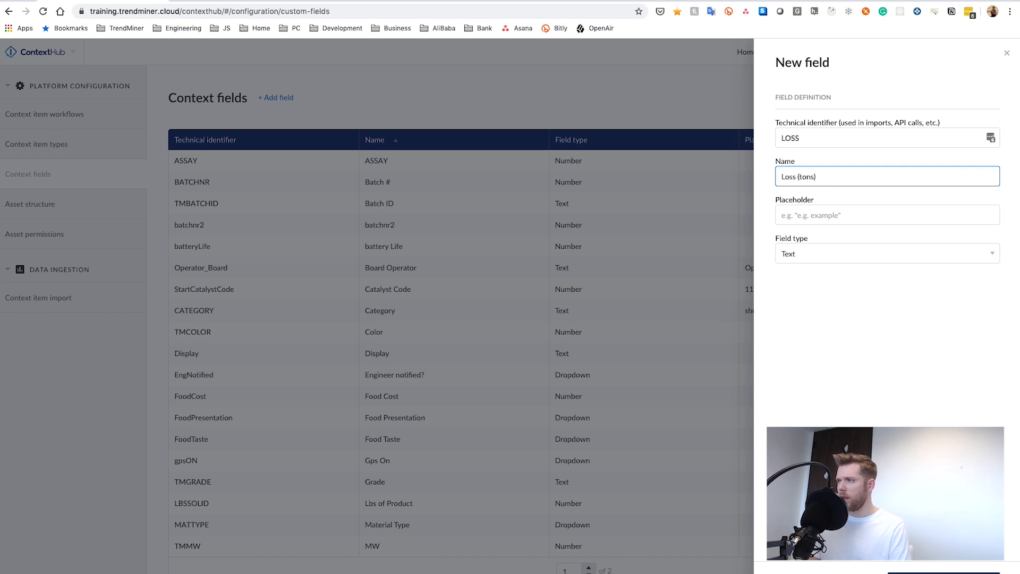
Step: Set the loss field's placeholder to 5 t/h and its field type to Number, and save it
key(Tab)
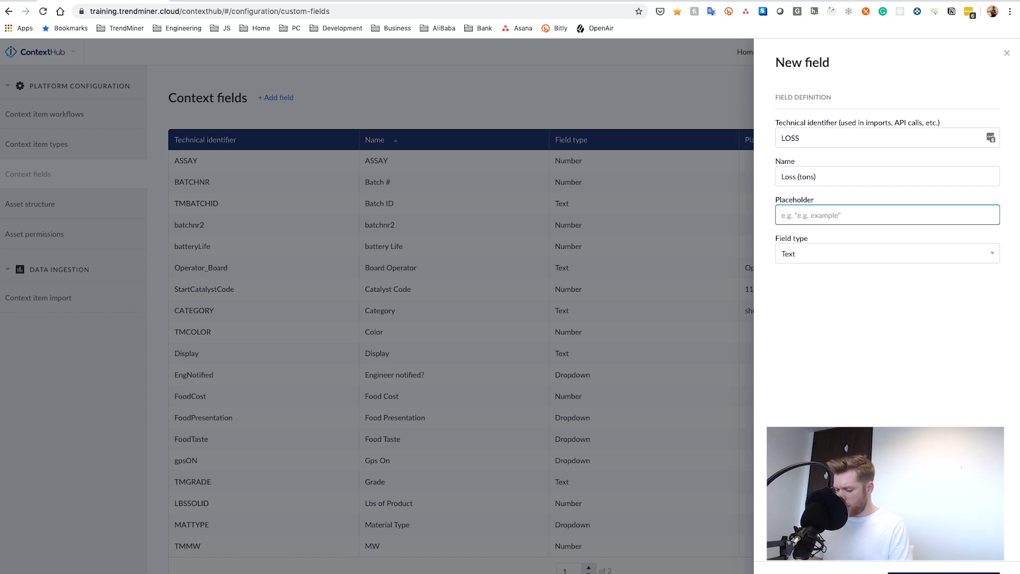
text(5 )
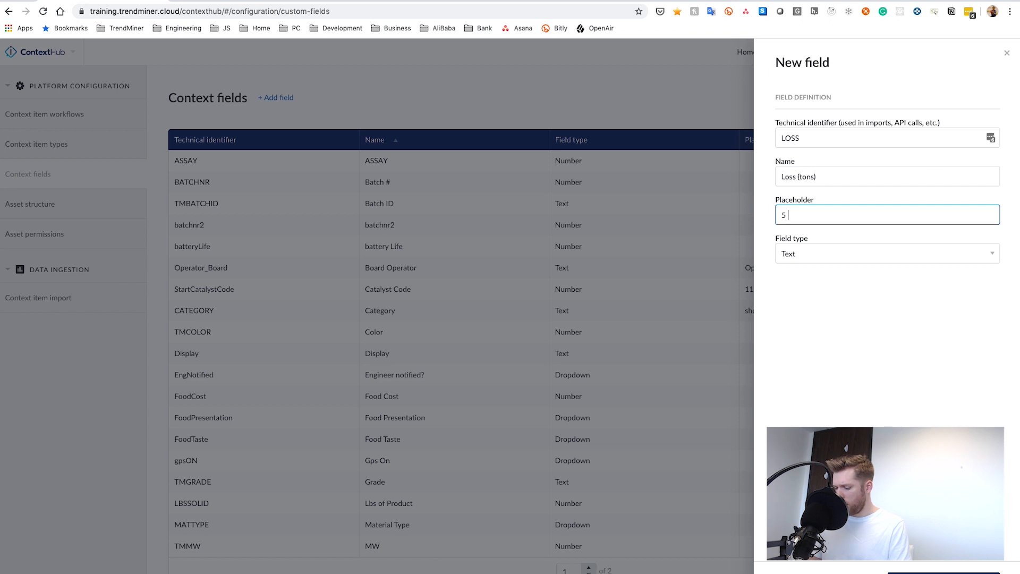
text(t/h)
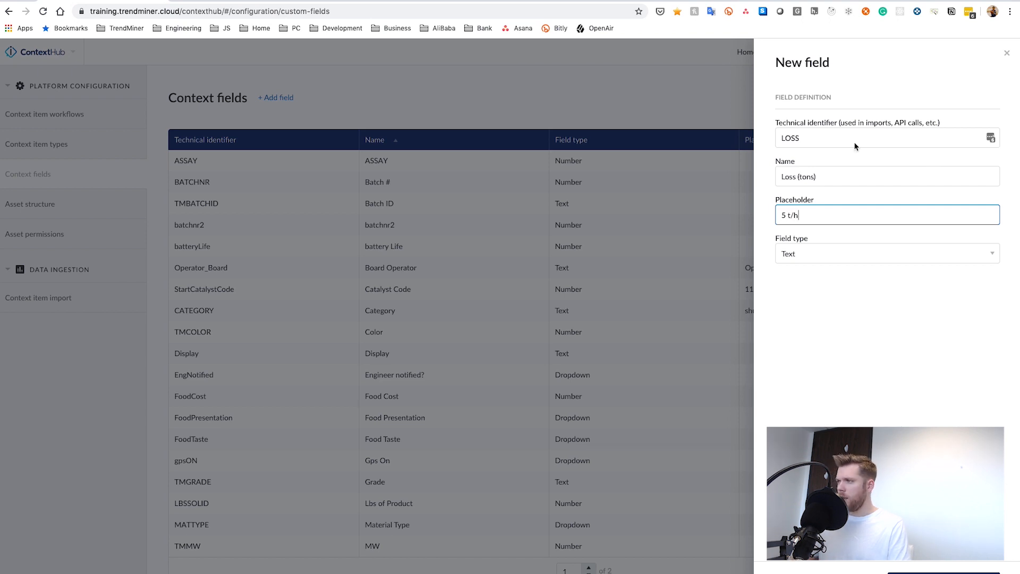
click(821, 254)
click(803, 297)
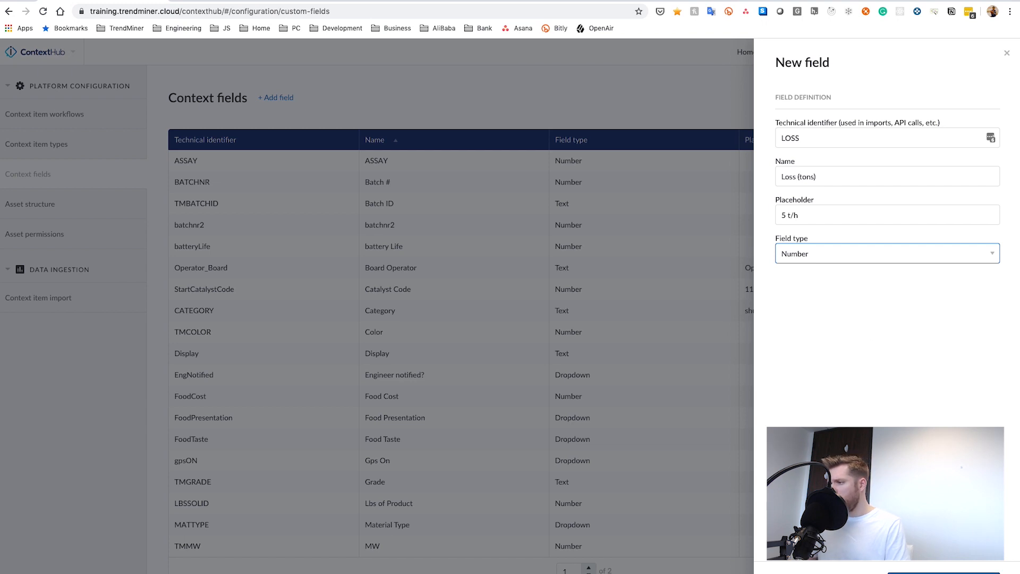
click(944, 573)
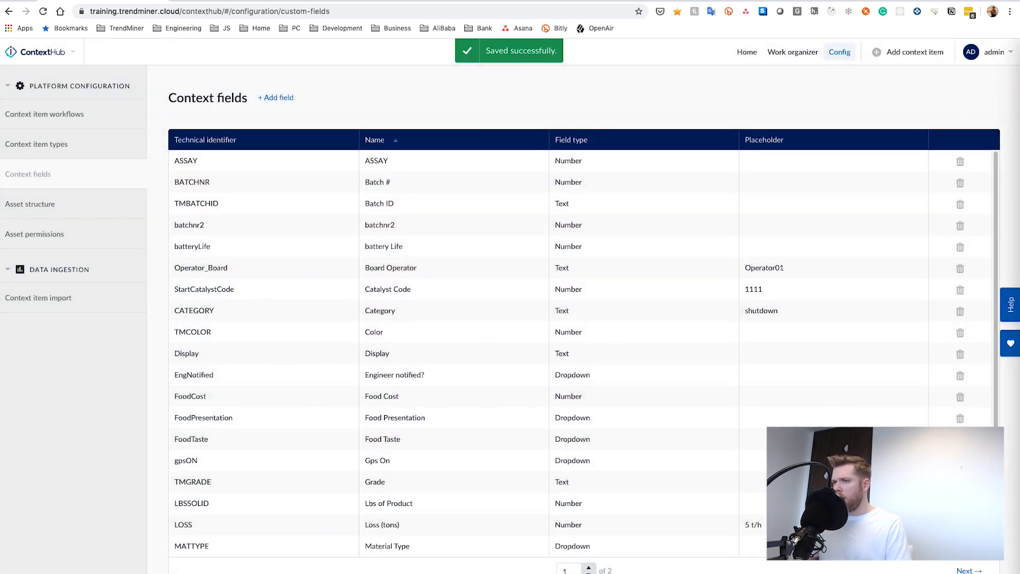
Step: Sort the context fields by technical identifier and examine the STARTENDSTATES entry among the context item workflows
click(202, 140)
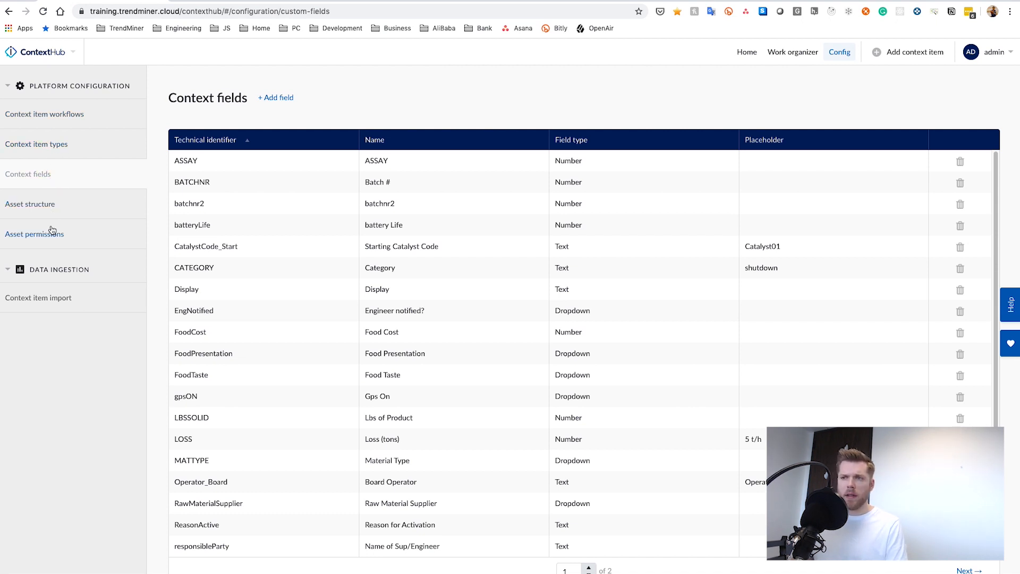
click(51, 117)
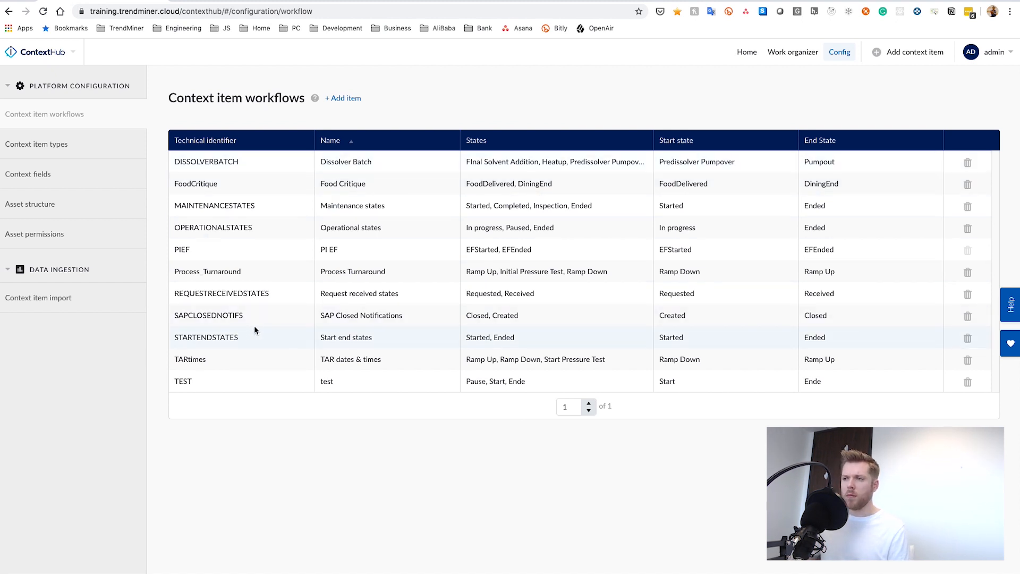
drag(175, 337, 237, 336)
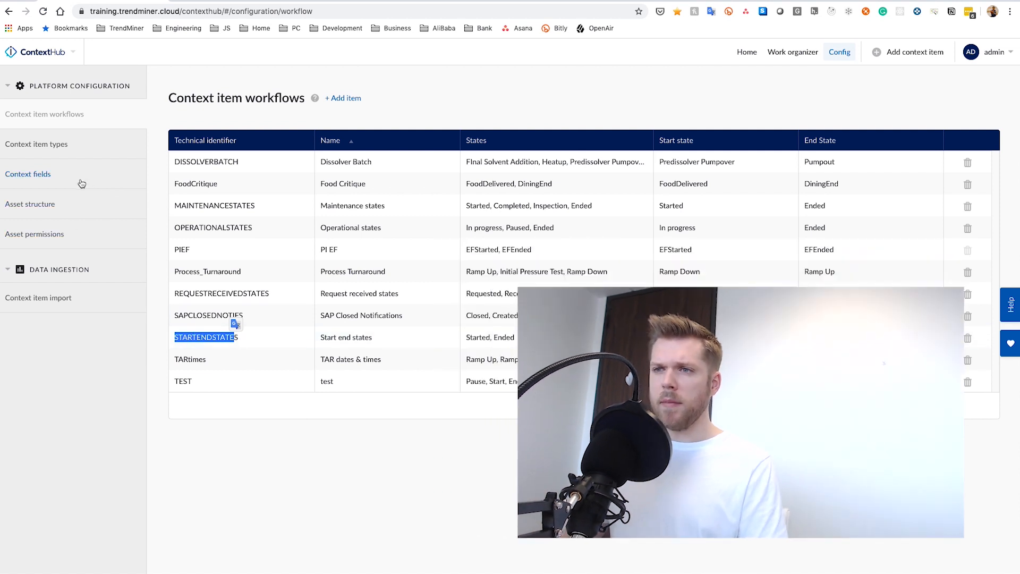
Step: Start a new context item type with the technical identifier LOSSTRAINING and the name Loss event
click(57, 150)
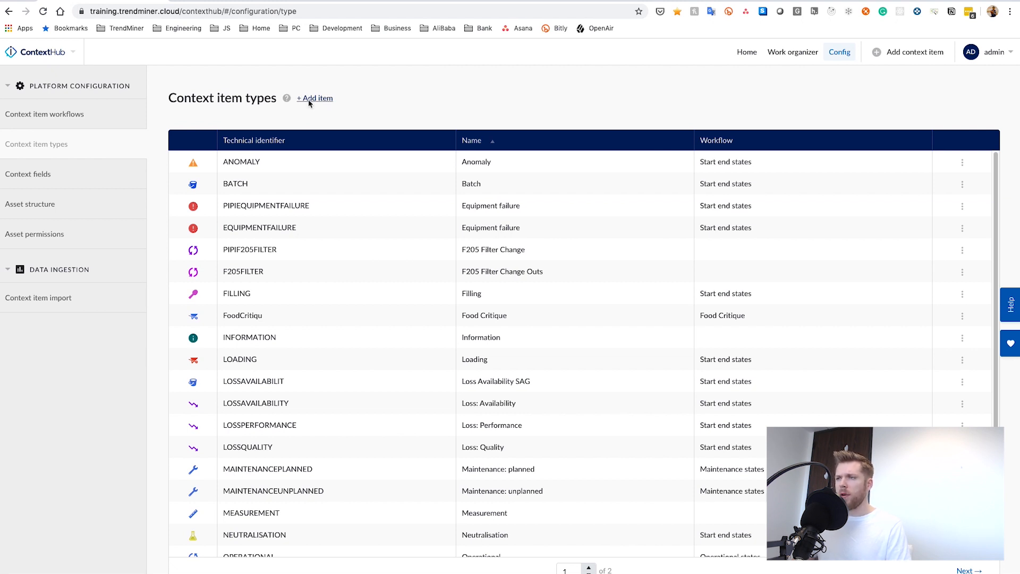
click(313, 99)
click(834, 120)
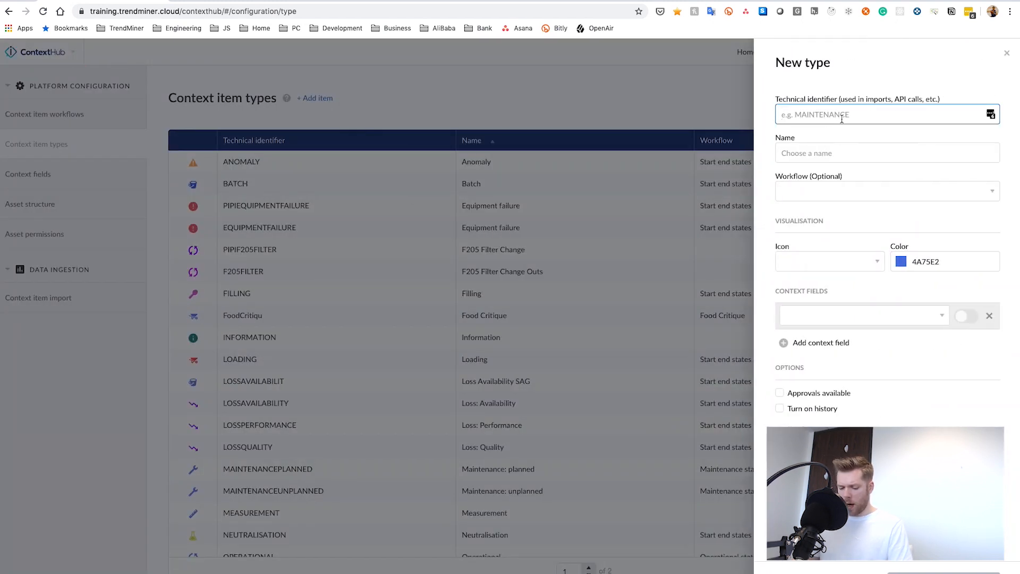
text(LOSSTRAINING)
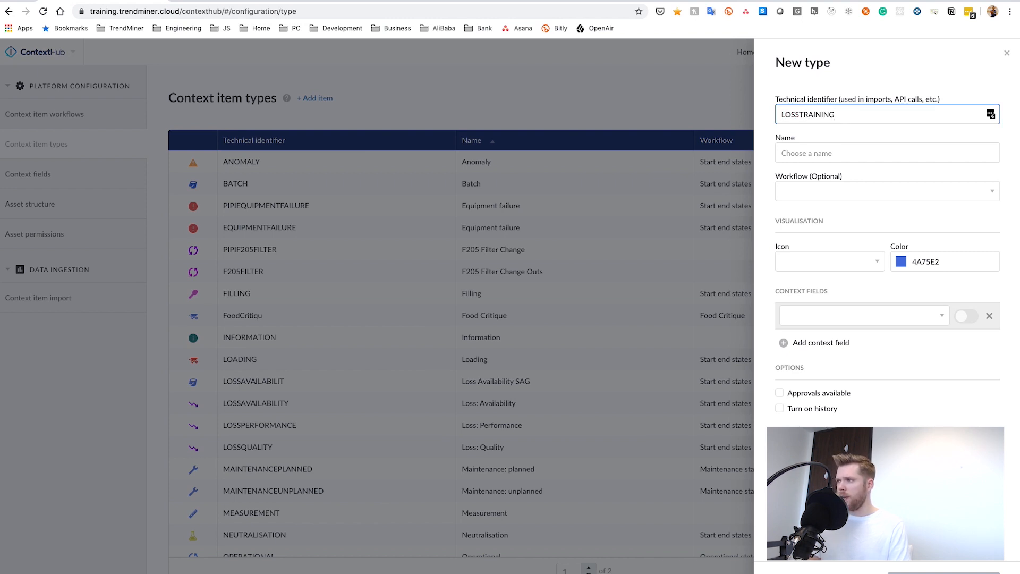
key(Tab)
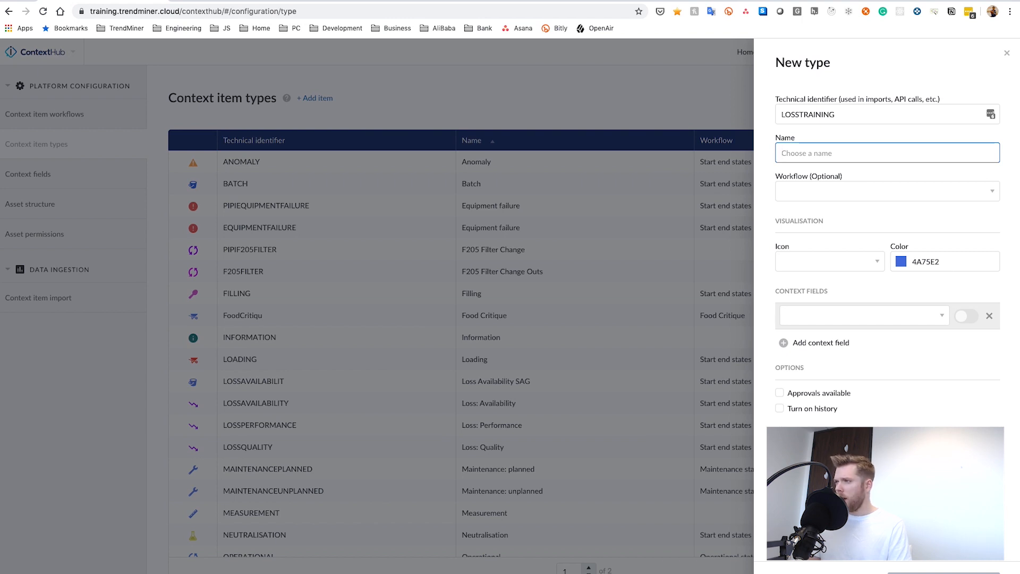
text(Loss)
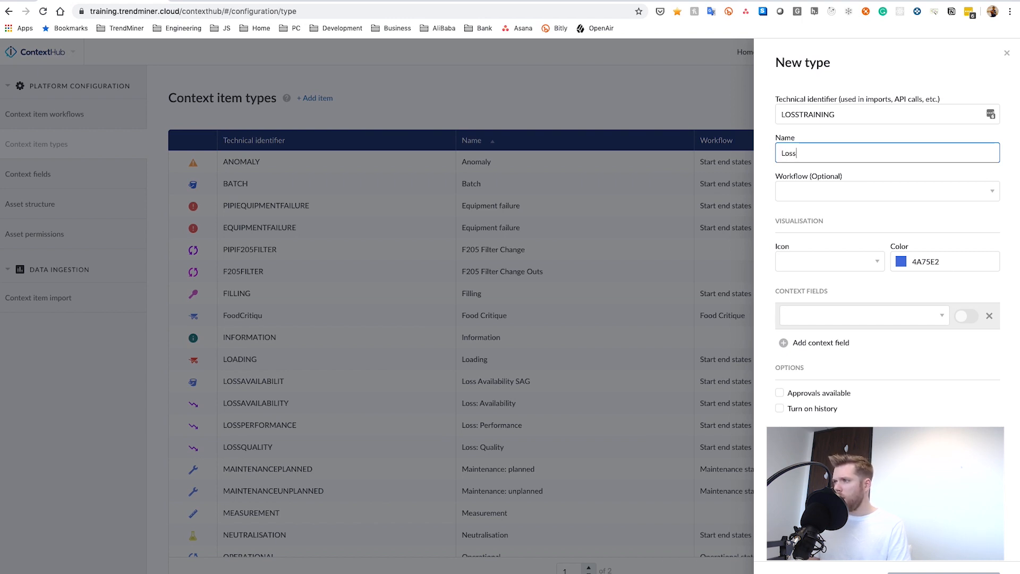
text( event)
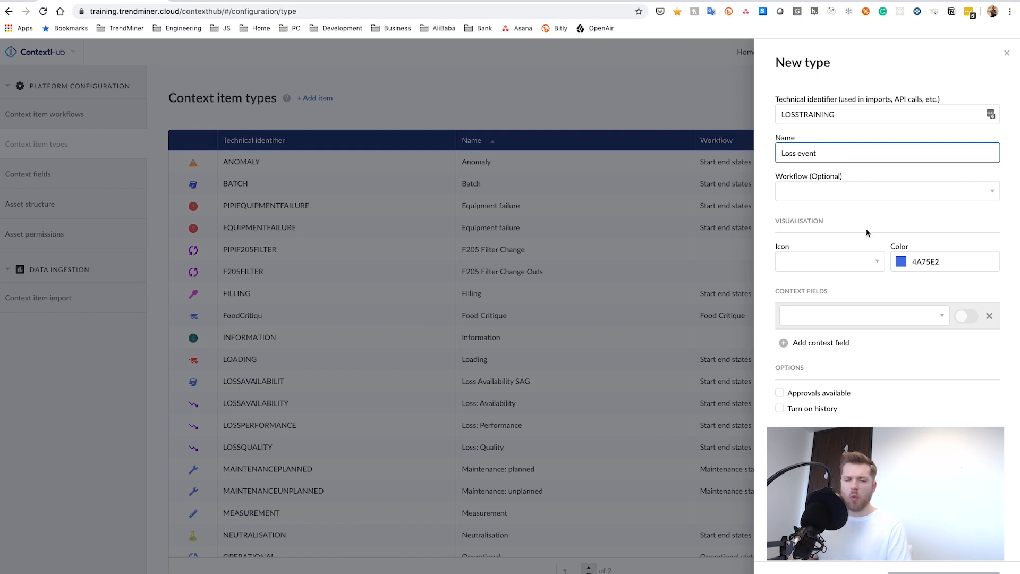
Step: Assign the Start end states workflow to the new context item type
click(977, 192)
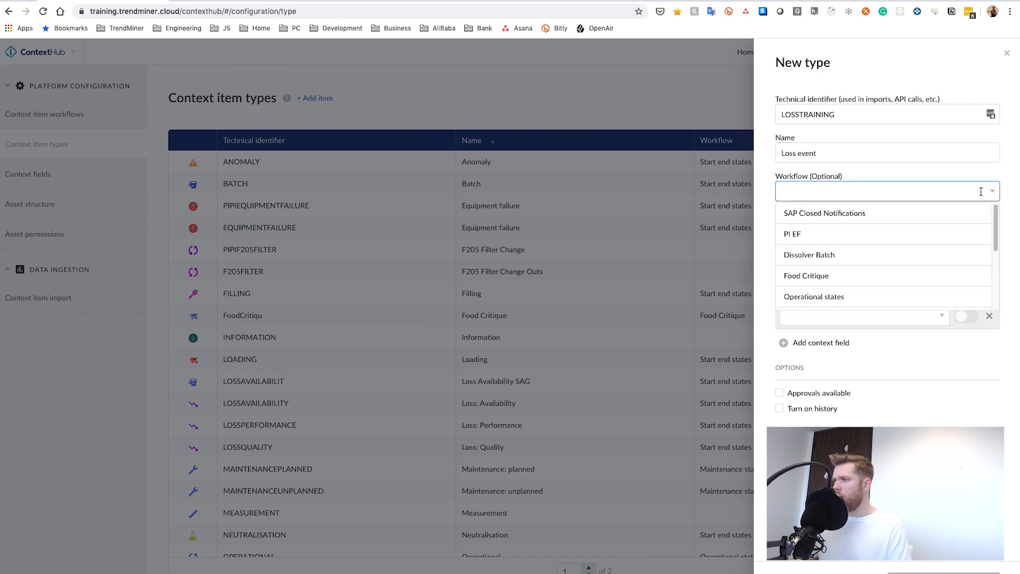
drag(995, 224, 980, 278)
click(821, 299)
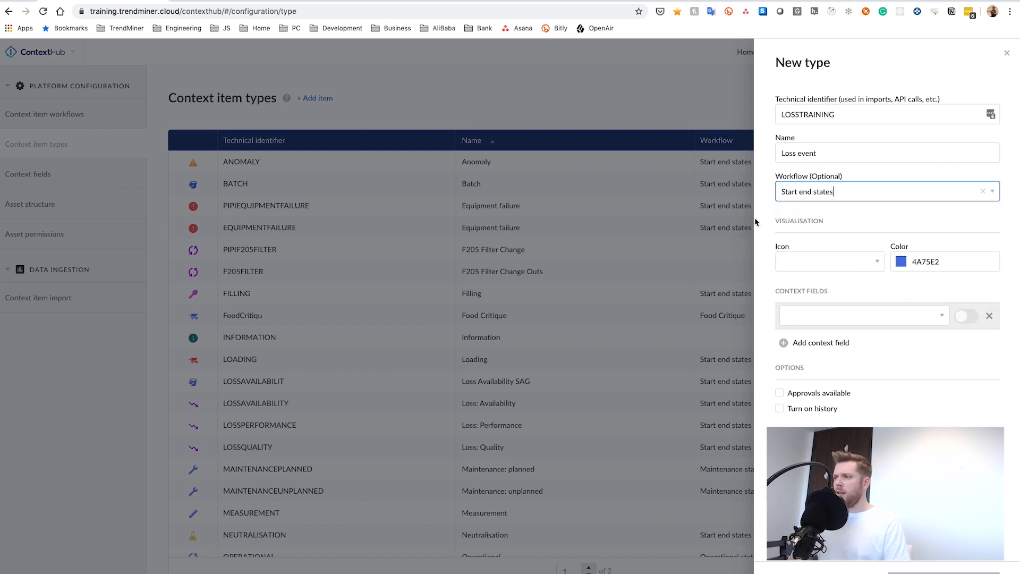
click(776, 231)
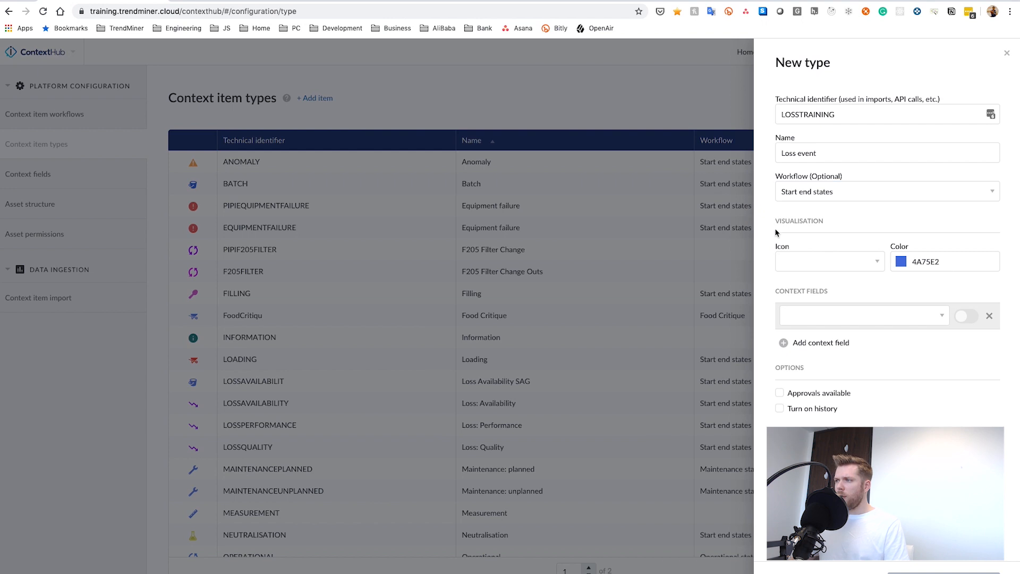
Step: Choose the wheelbarrow icon for the Loss event type
click(831, 262)
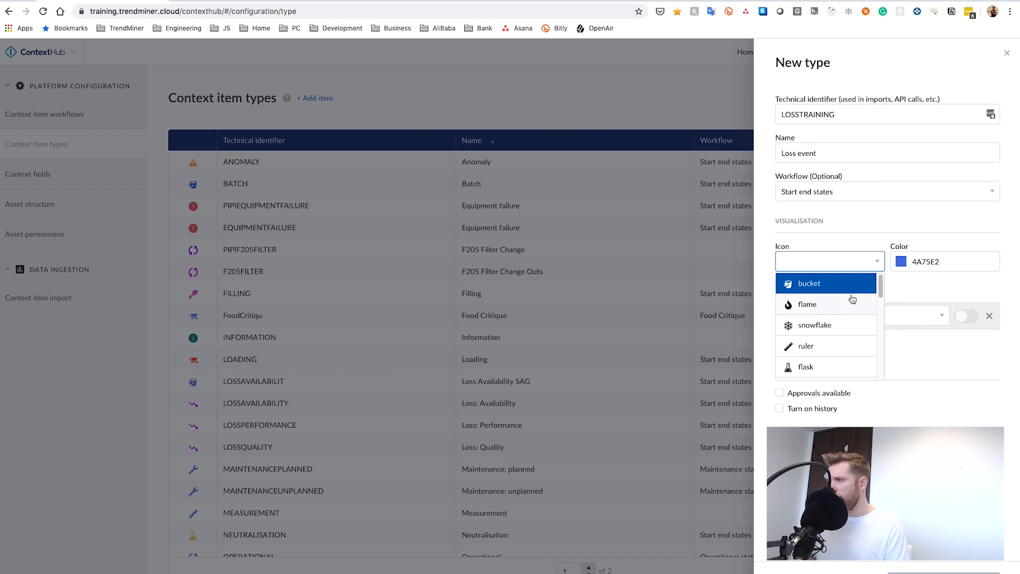
click(881, 286)
drag(881, 286, 838, 333)
click(838, 334)
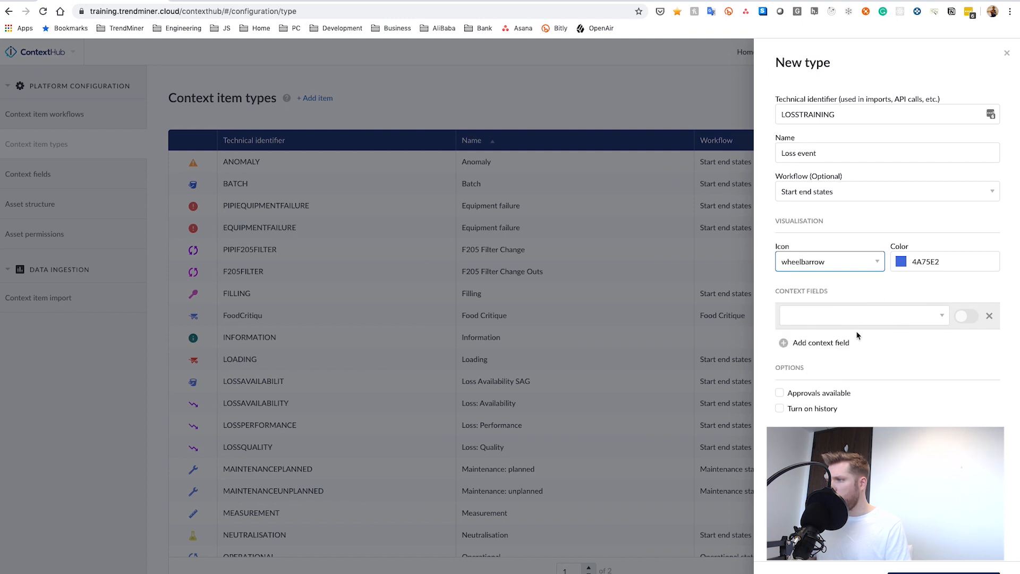
Step: Set the Loss event type's color to the red F30D21
click(901, 262)
click(944, 264)
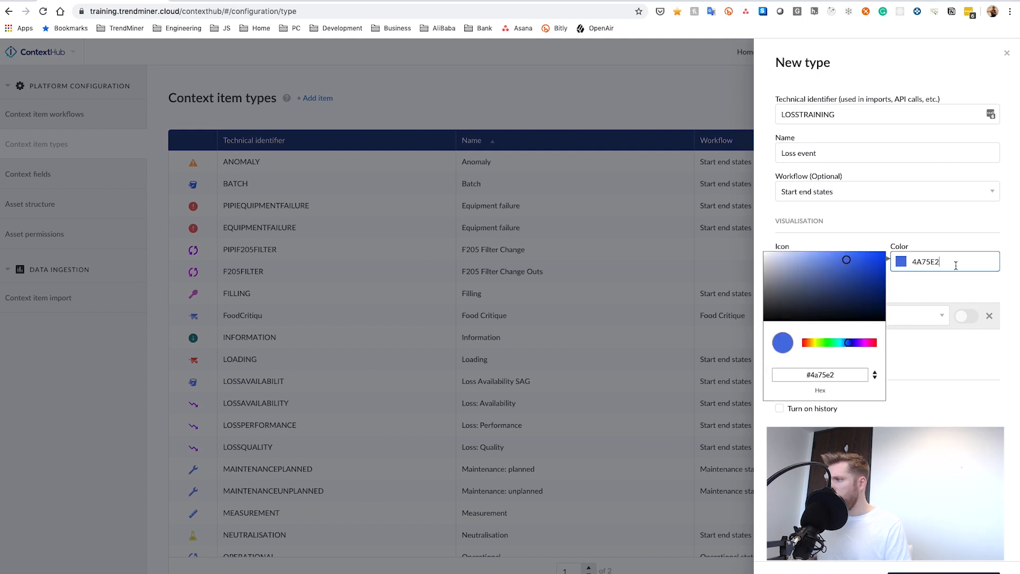
click(876, 344)
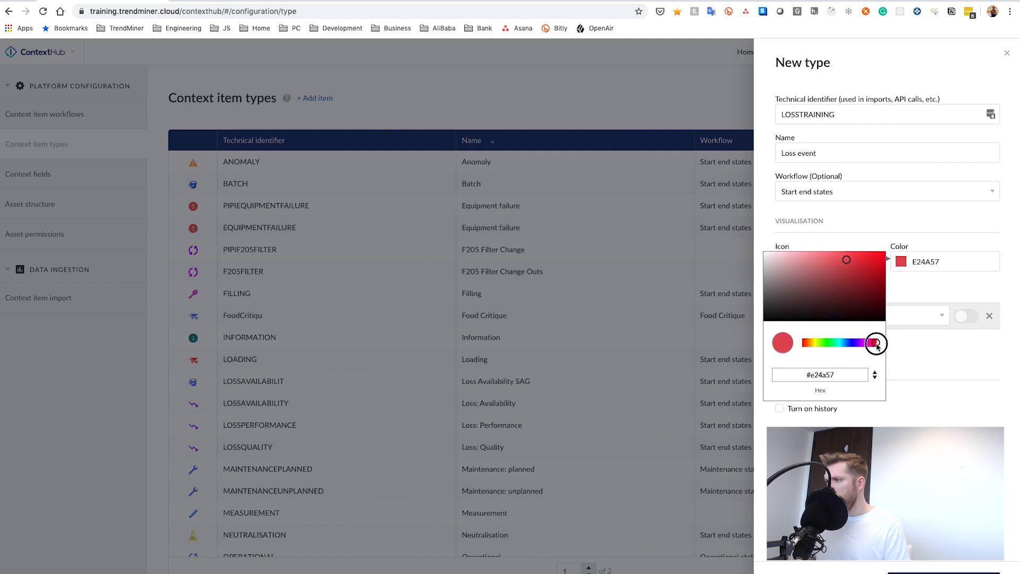
click(880, 255)
click(917, 359)
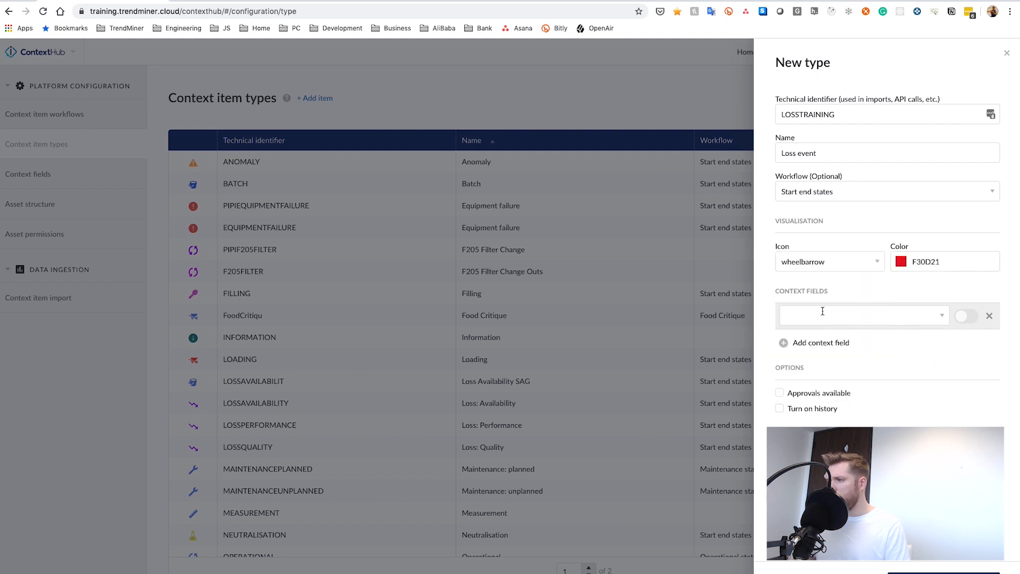
Step: Add Loss (tons) and Category as context fields of the Loss event type
click(942, 318)
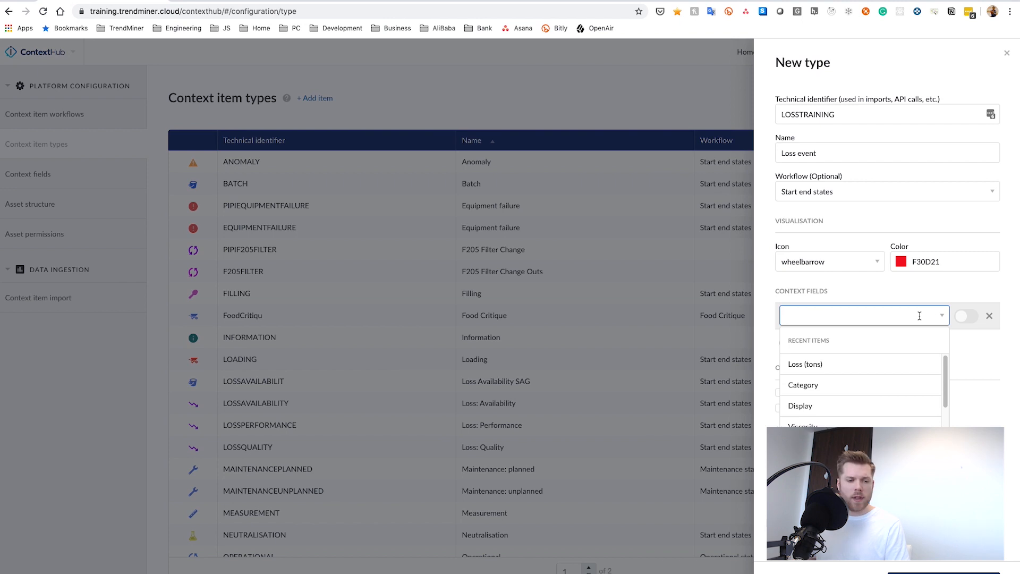
click(816, 367)
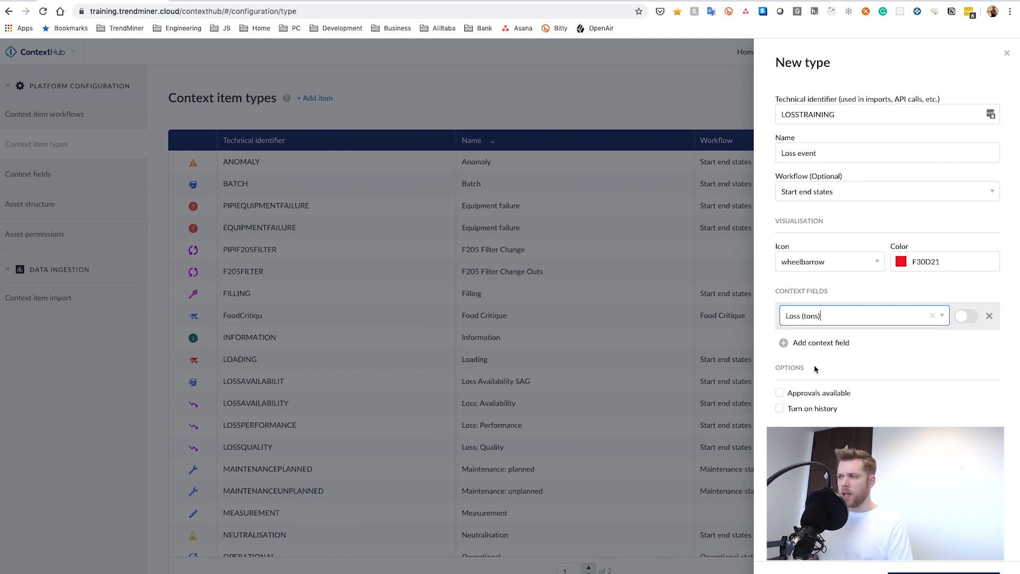
click(835, 344)
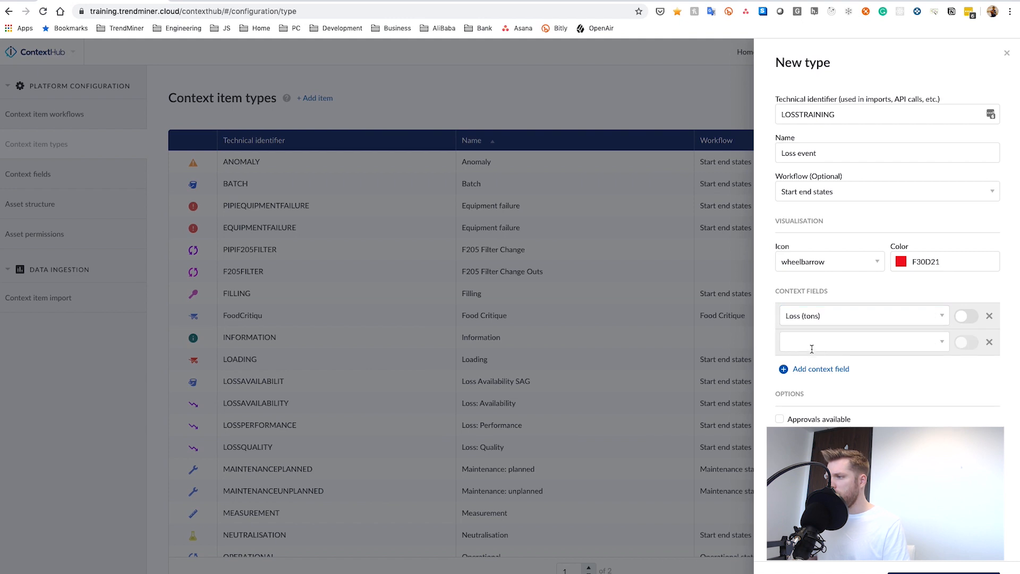
click(944, 341)
click(817, 414)
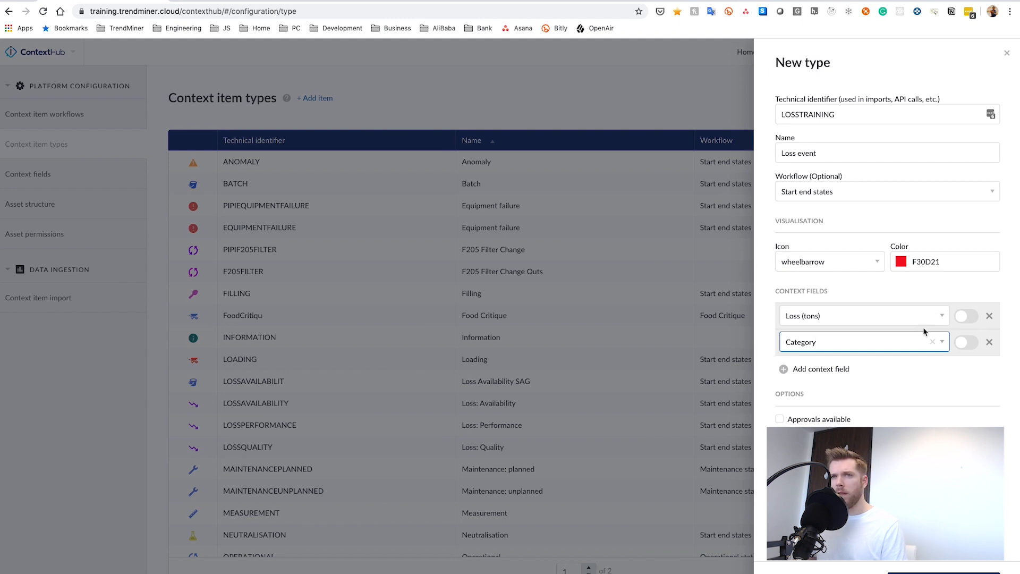
Step: Switch on the toggle for the Loss (tons) field, save the new type, and check its LOSSTRAINING entry in the list
click(961, 316)
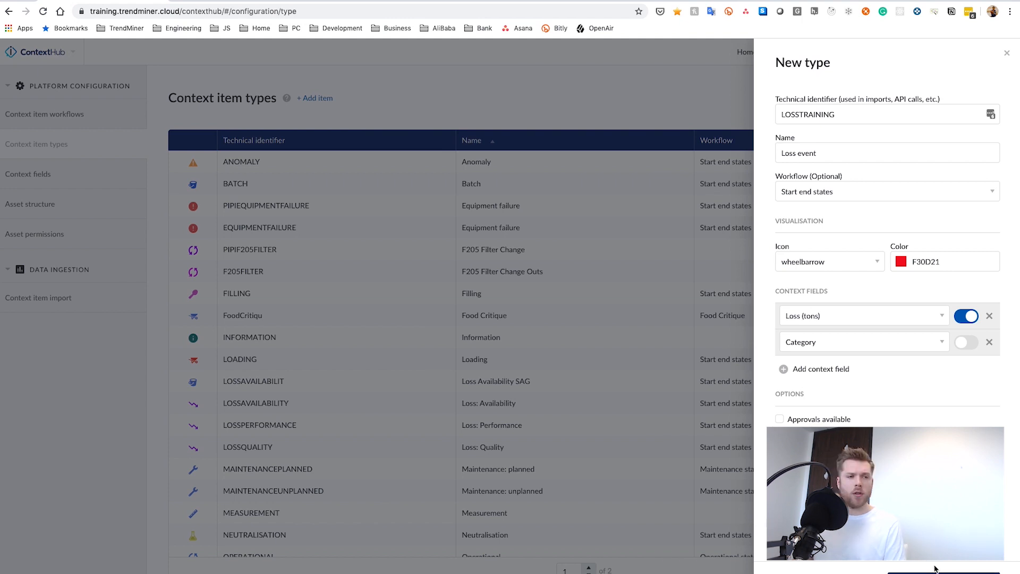
click(951, 569)
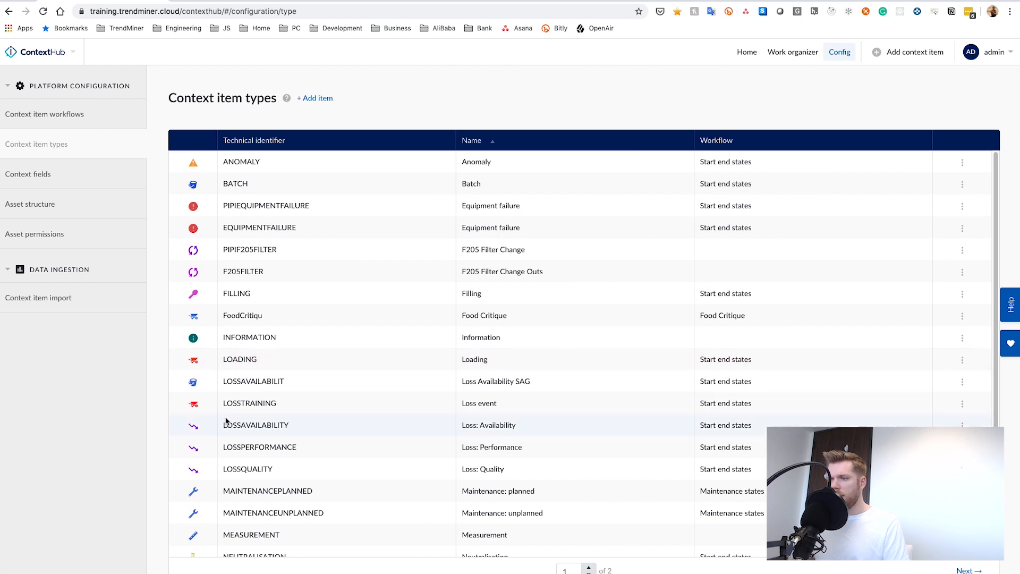
drag(233, 403, 617, 399)
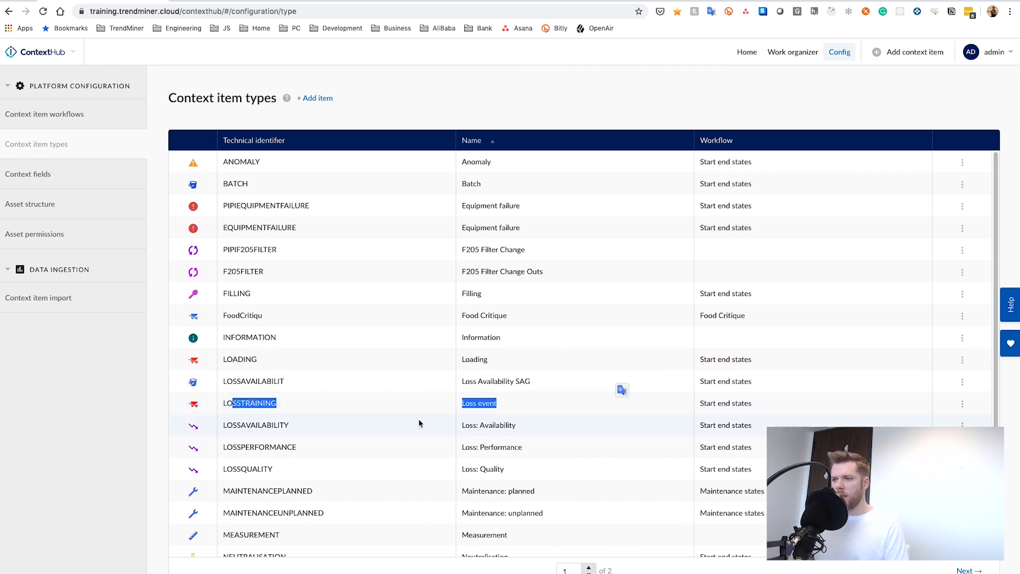
click(451, 412)
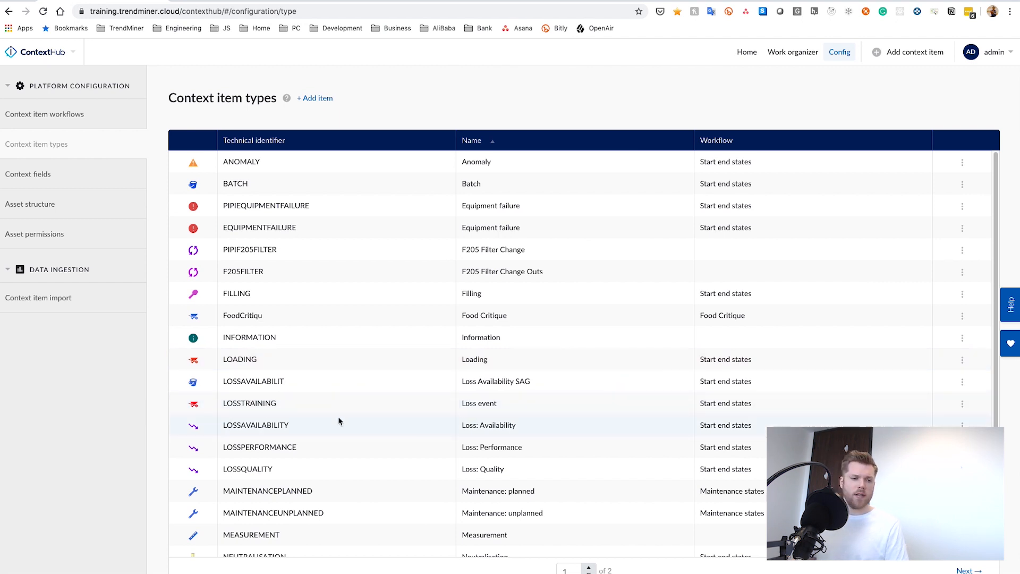
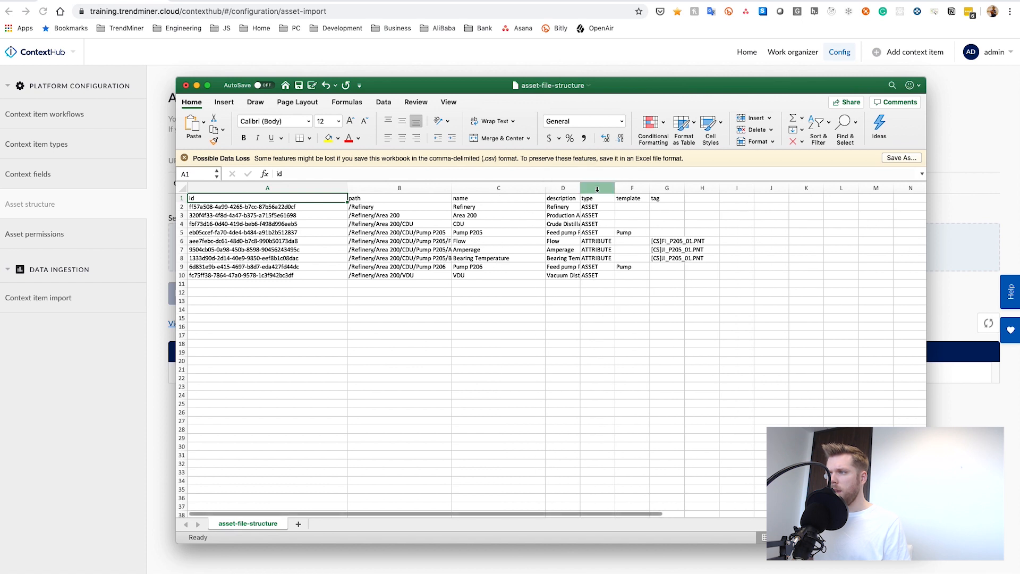
Step: Switch to the asset-file-structure sheet in Excel, reposition its window, and widen the path column to fit the full paths
click(173, 231)
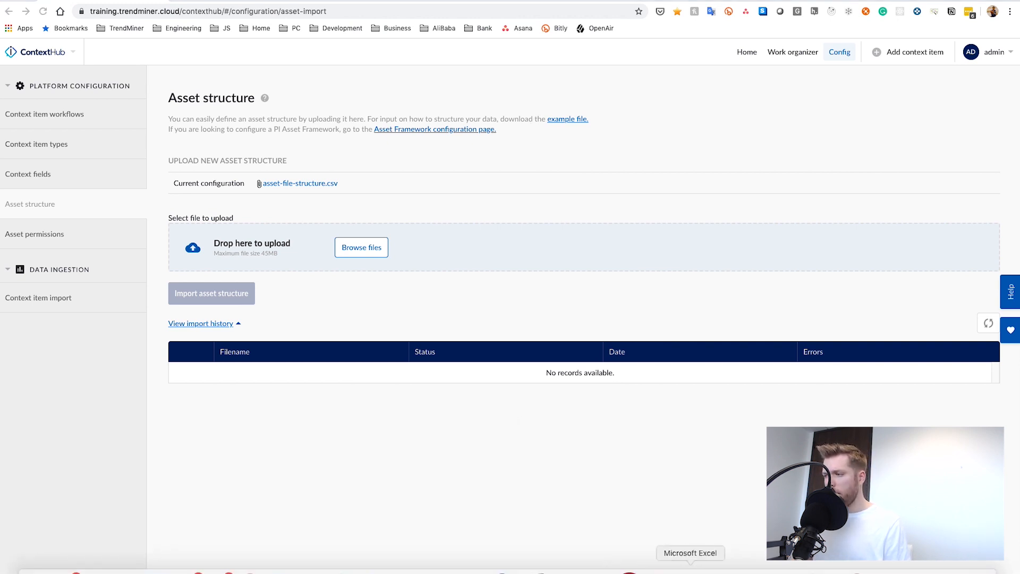
click(687, 565)
drag(410, 87, 247, 50)
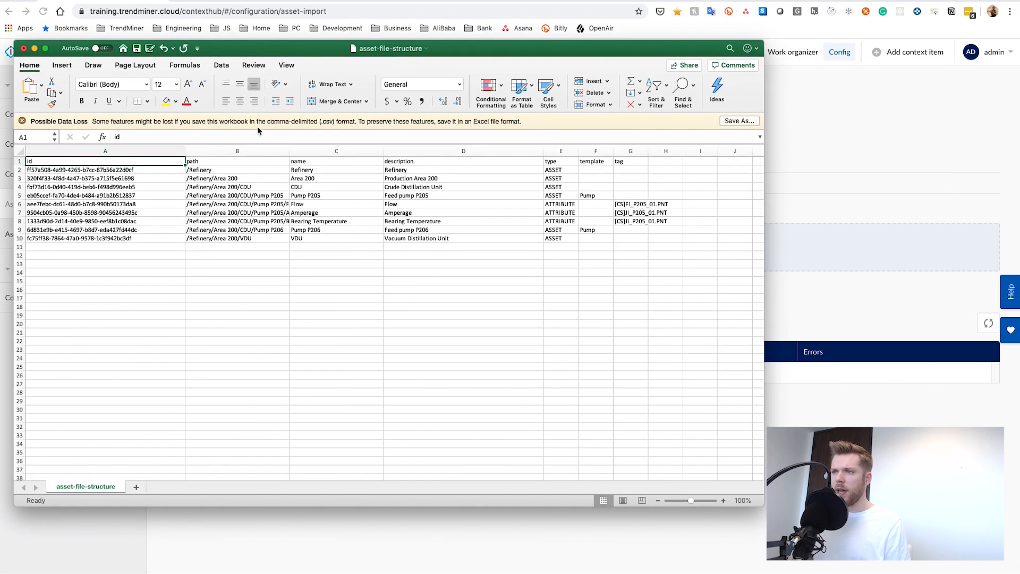
drag(290, 151, 336, 151)
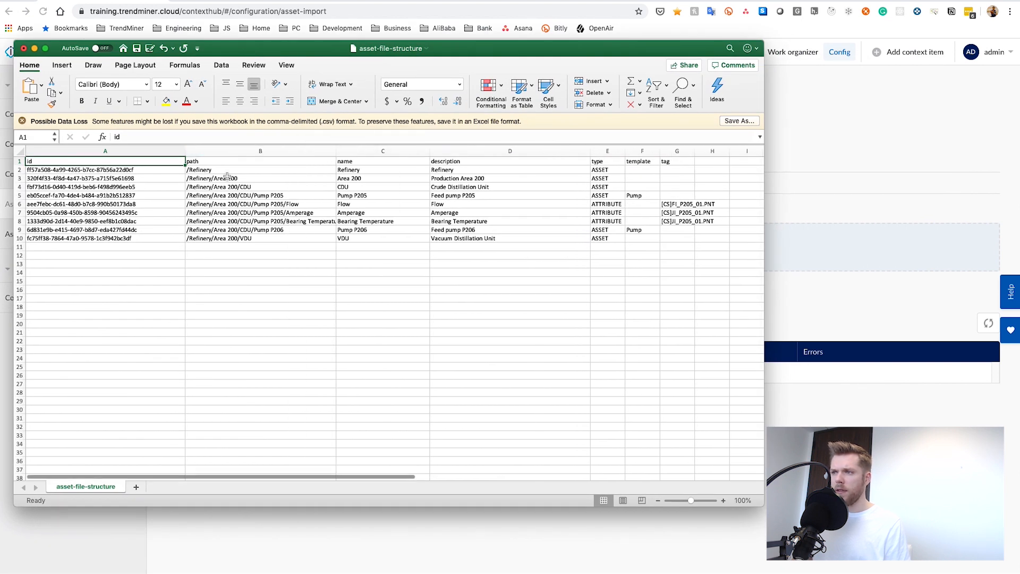
Step: Review the path and name columns of the asset file, and widen the template and tag columns
click(231, 165)
drag(231, 165, 227, 237)
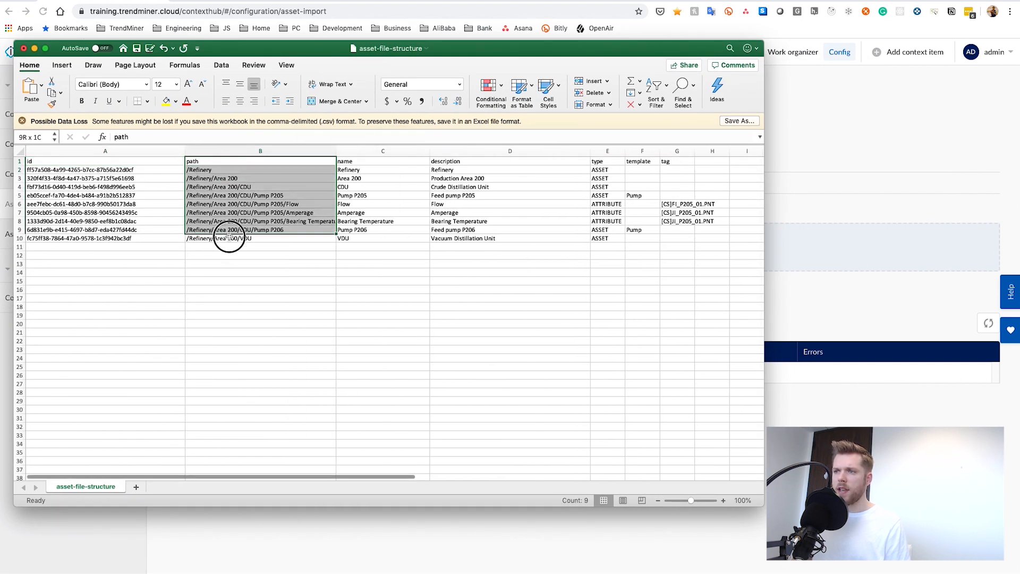
drag(369, 162, 370, 170)
click(369, 162)
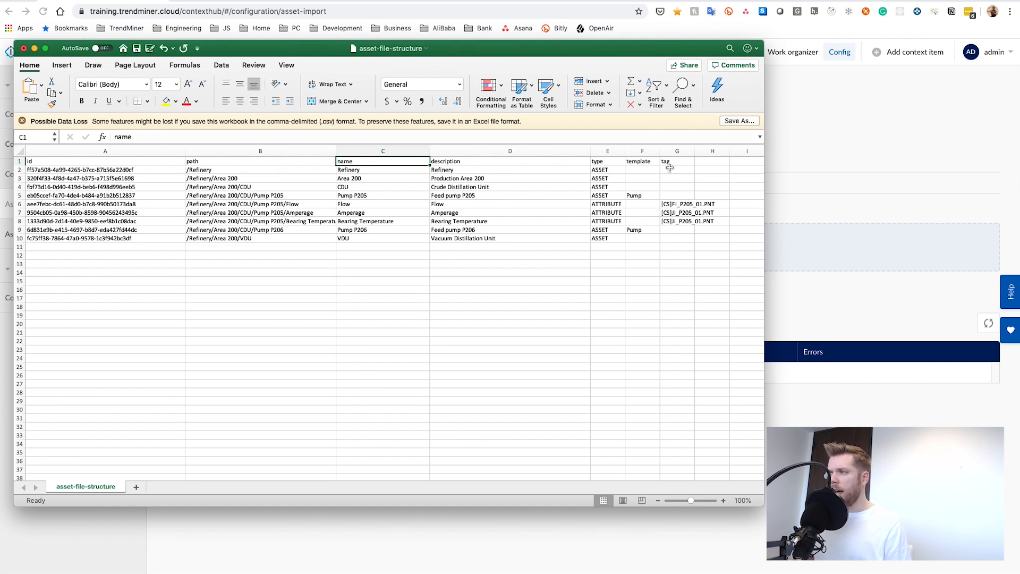
drag(660, 151, 669, 151)
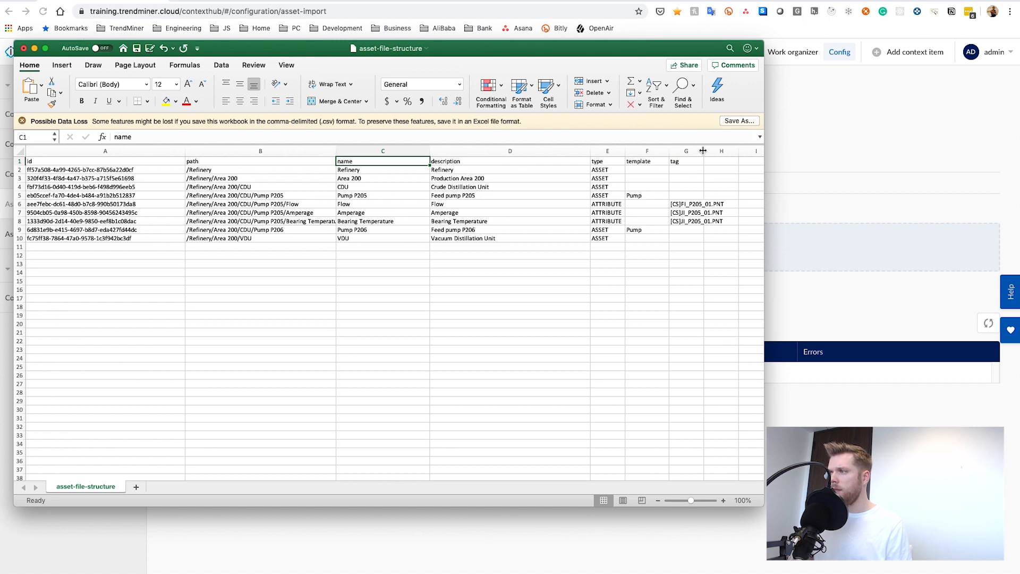
drag(704, 151, 733, 151)
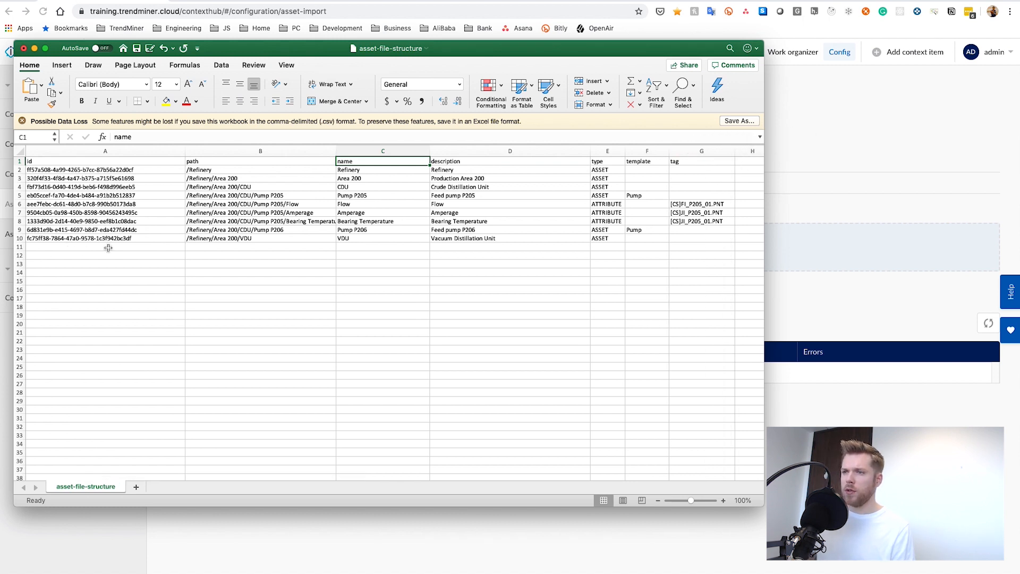
Step: Add the paths /OEE and /OEE/Desalter Pressure below the existing path entries, in rows 11 and 12
click(287, 246)
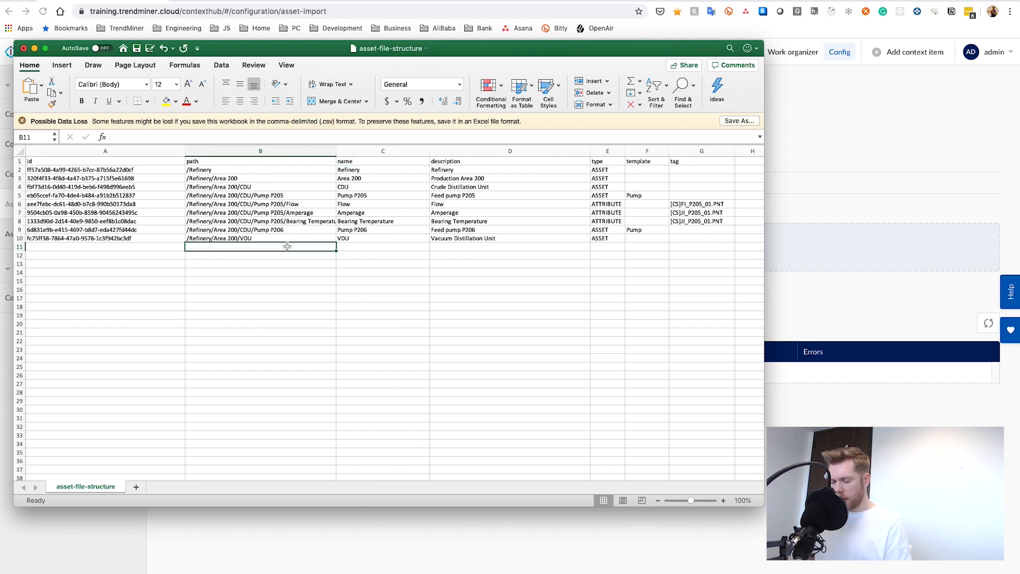
text(/)
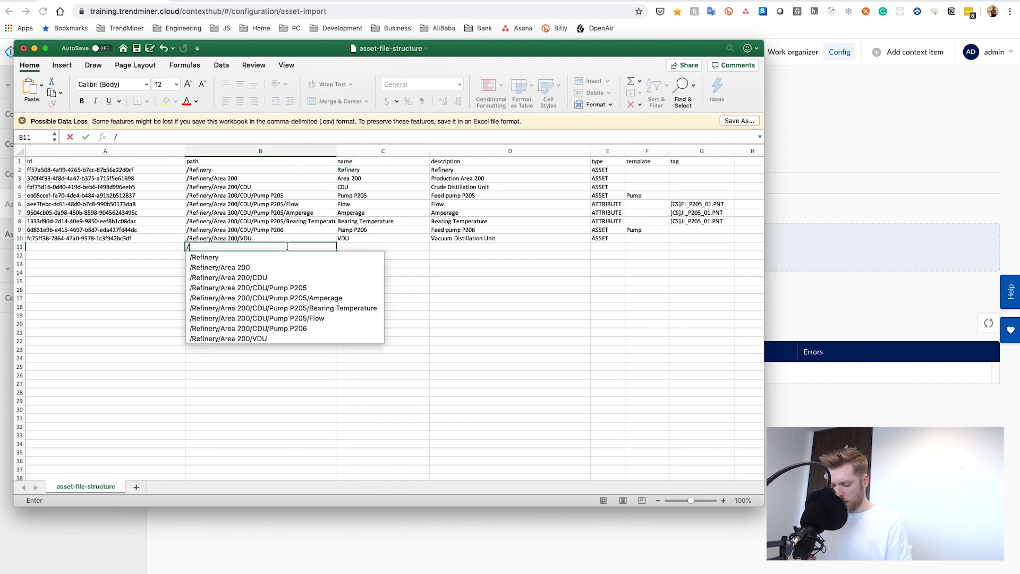
text(OEE)
key(Return)
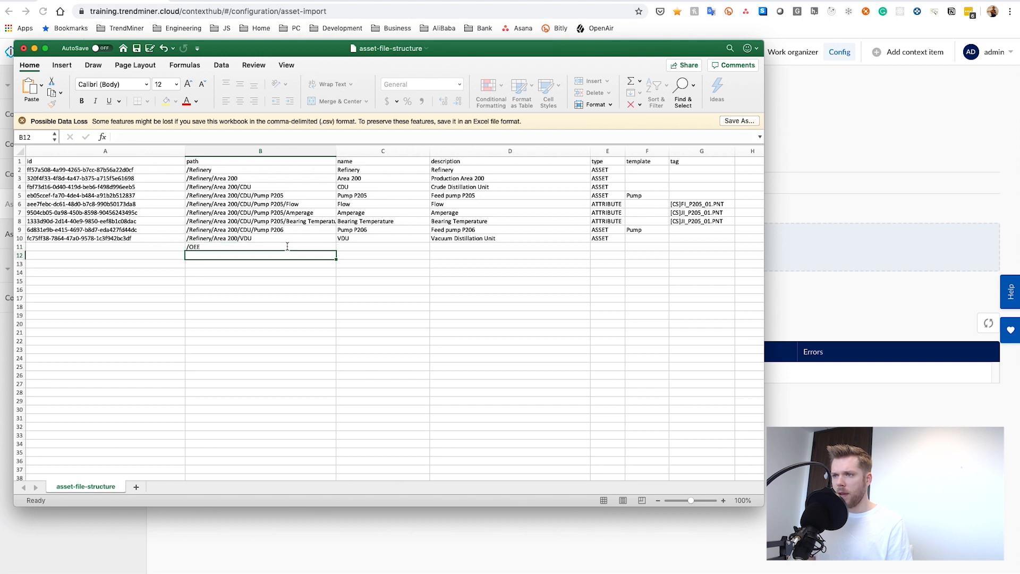
text(/OEE/Desalter Pressure)
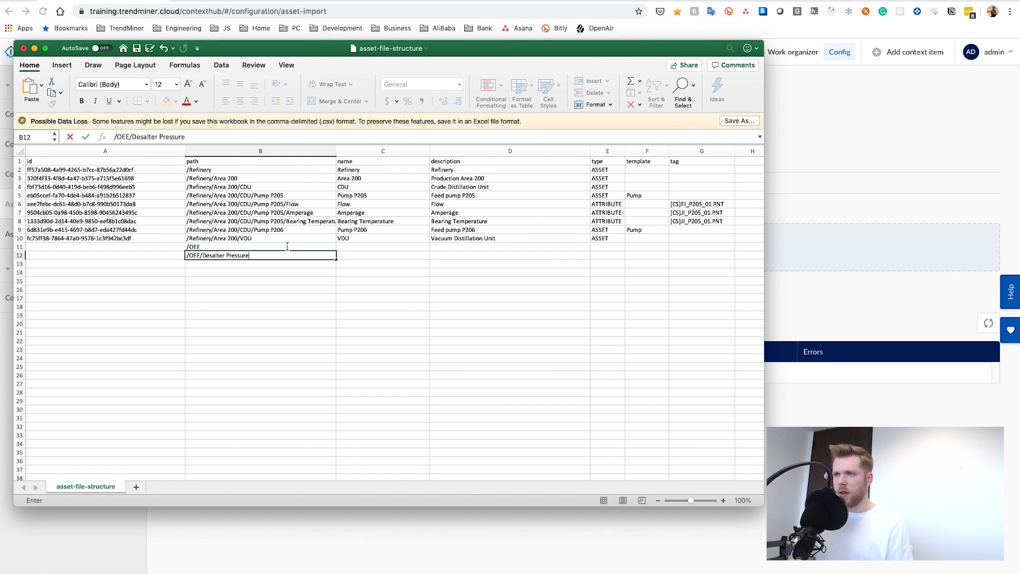
key(Return)
Step: Add the path /OEE/Temperature in row 13, below the Desalter Pressure path
text(/O)
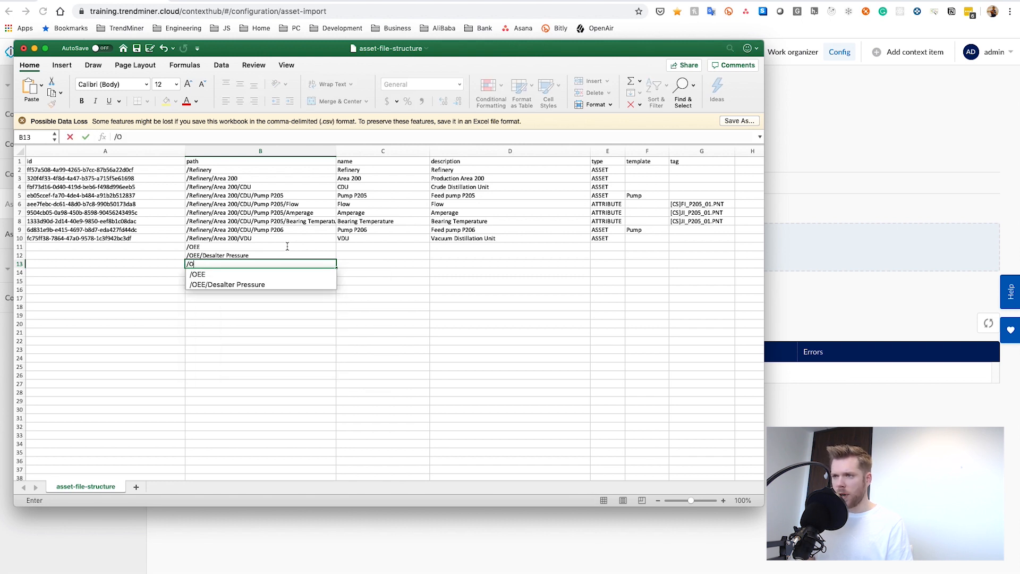
key(Down)
key(Tab)
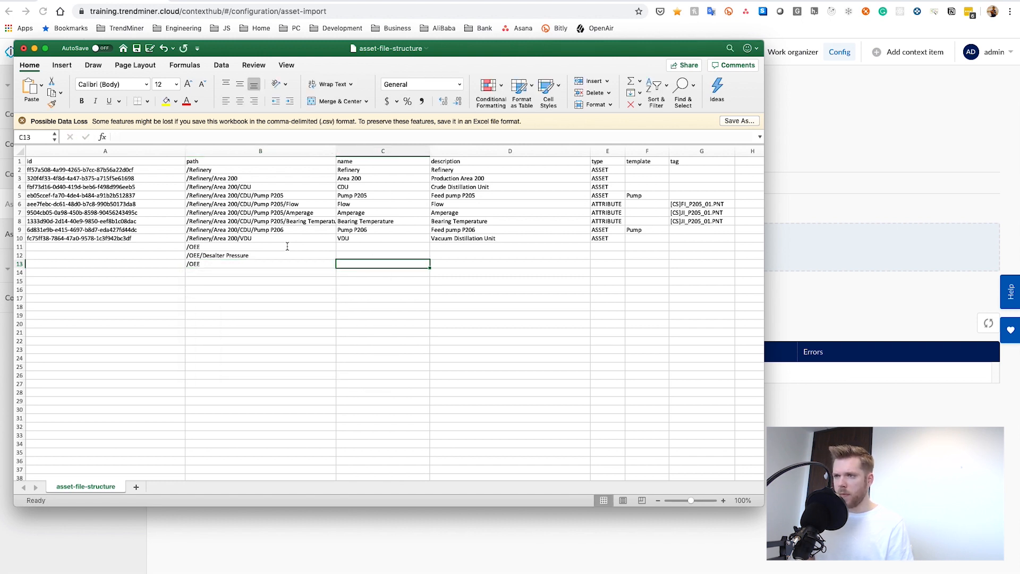
double_click(221, 265)
text(/Tem)
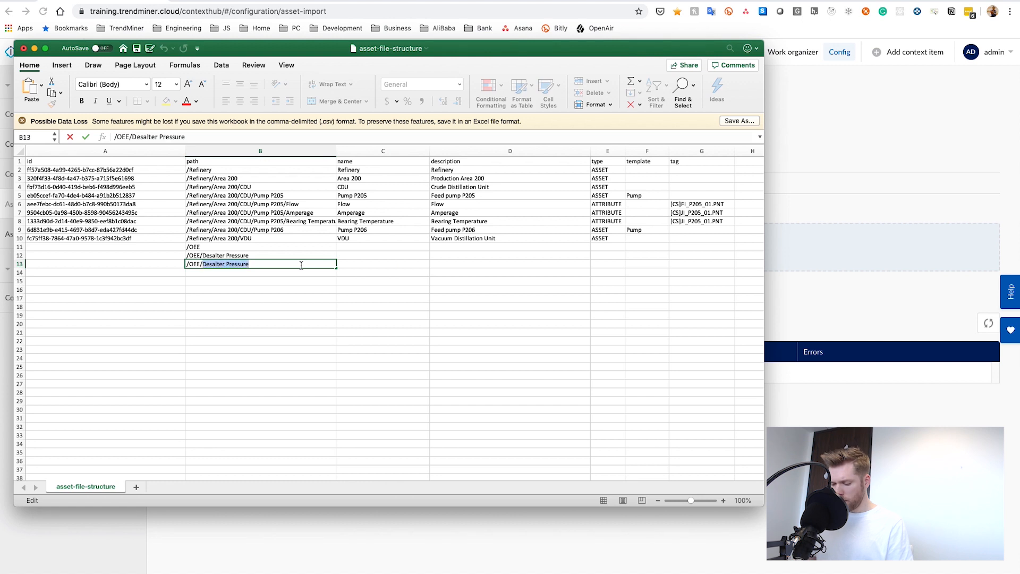
text(perature)
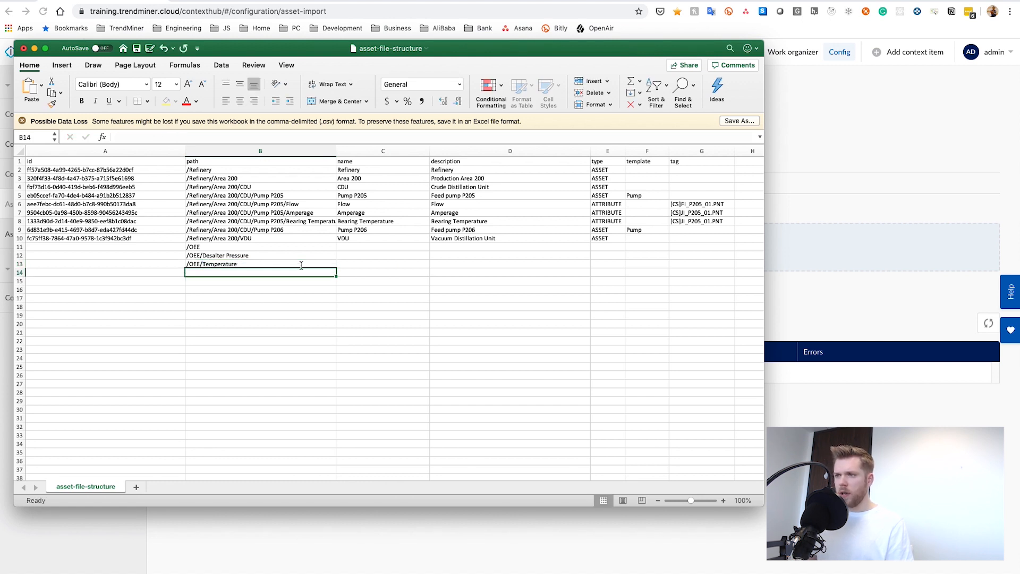
Step: Name the row 12 and 13 entries Desalter Pressure and Temperature to match their paths
key(Tab)
key(Up)
text(Des)
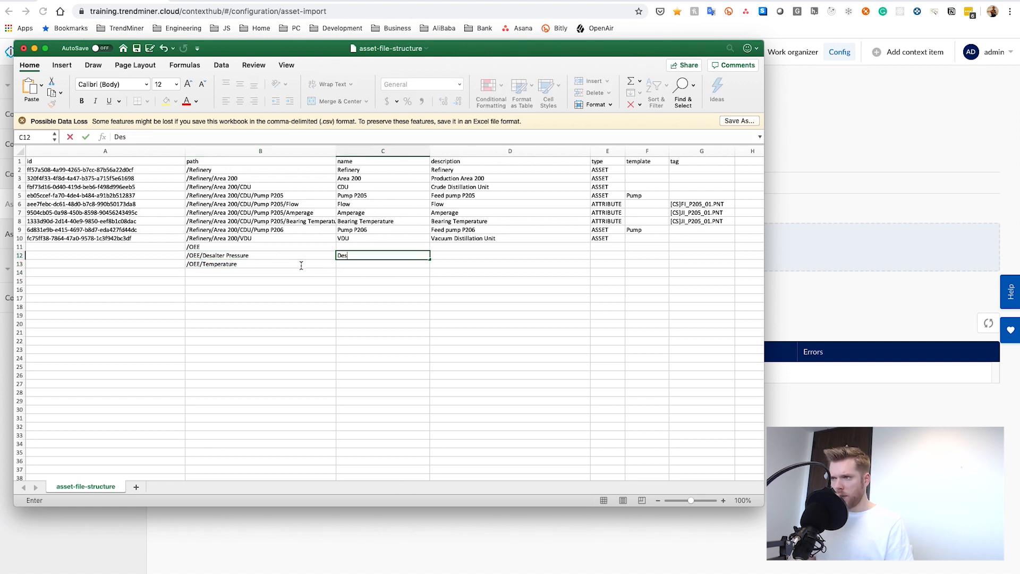
text(alter Pressure)
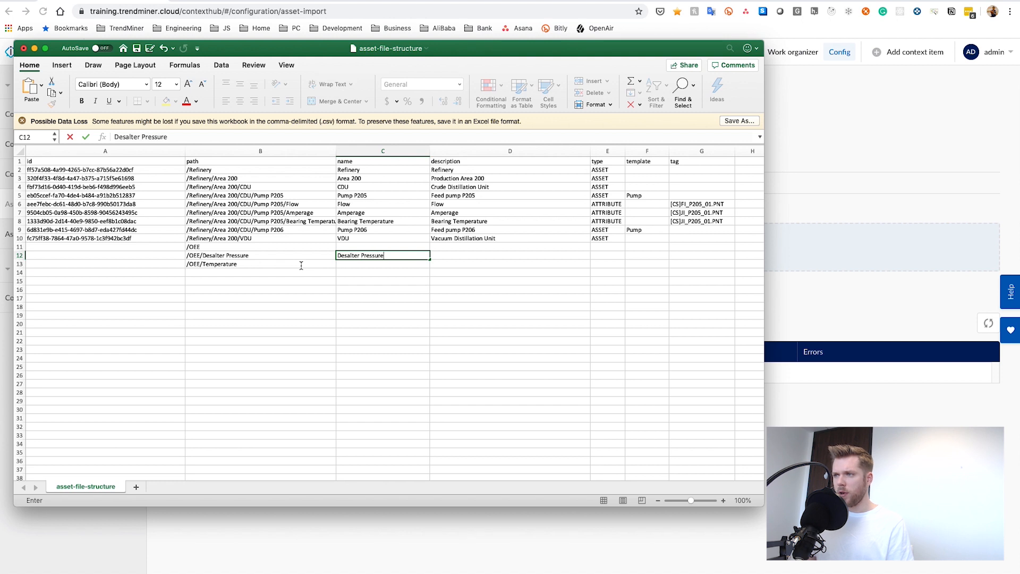
key(Return)
text(Temperature)
key(Tab)
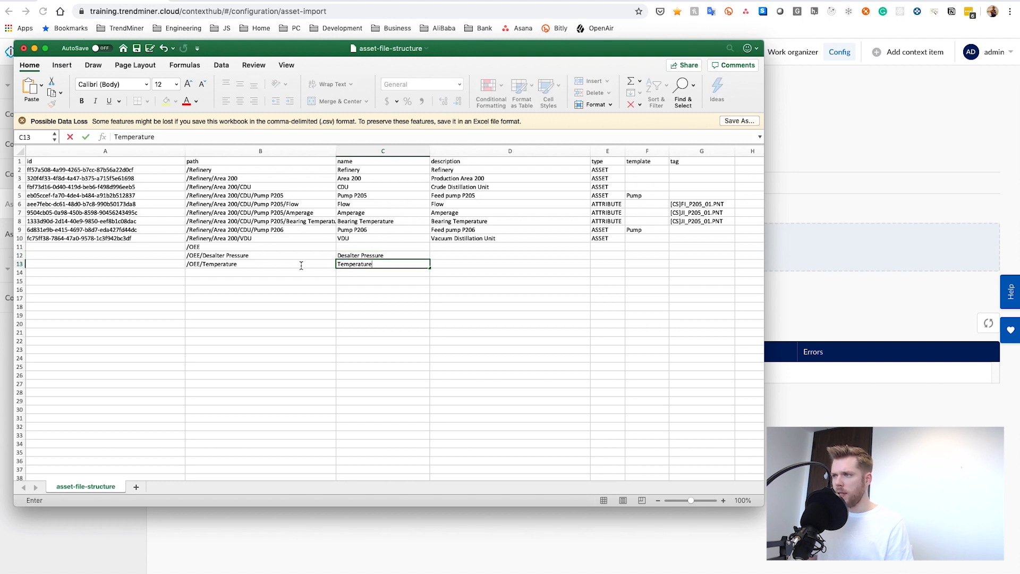
Step: Enter ATTRIBUTES as the type of the Desalter Pressure row
key(Up)
key(Right)
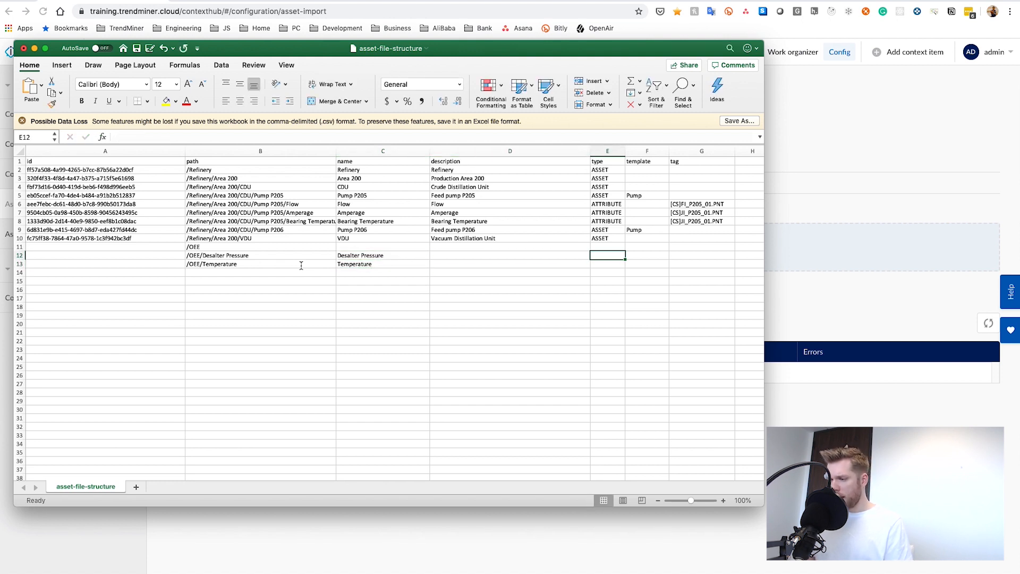
text(ATTRI)
key(BackSpace)
key(BackSpace)
text(TRIBUTES)
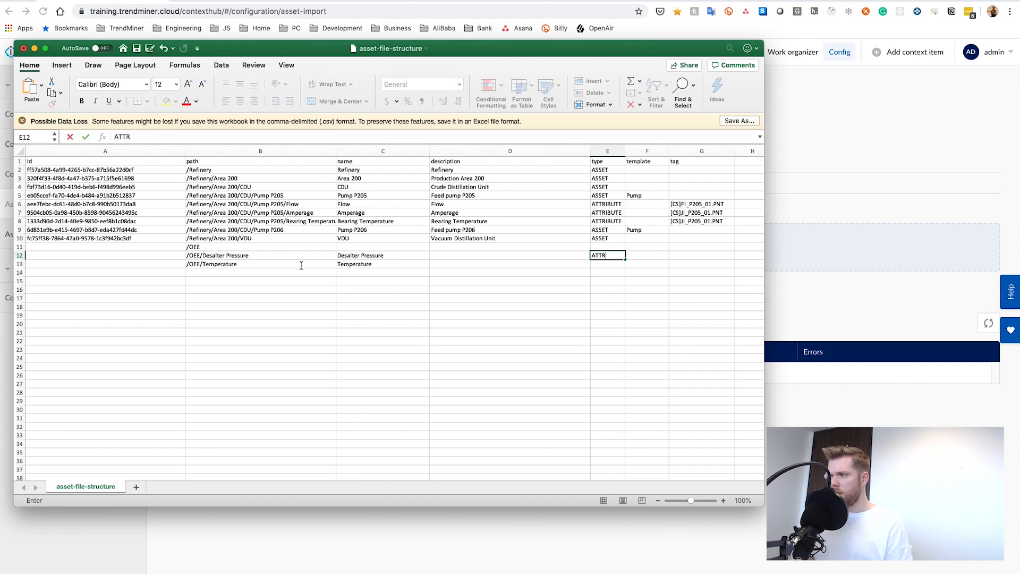
key(Up)
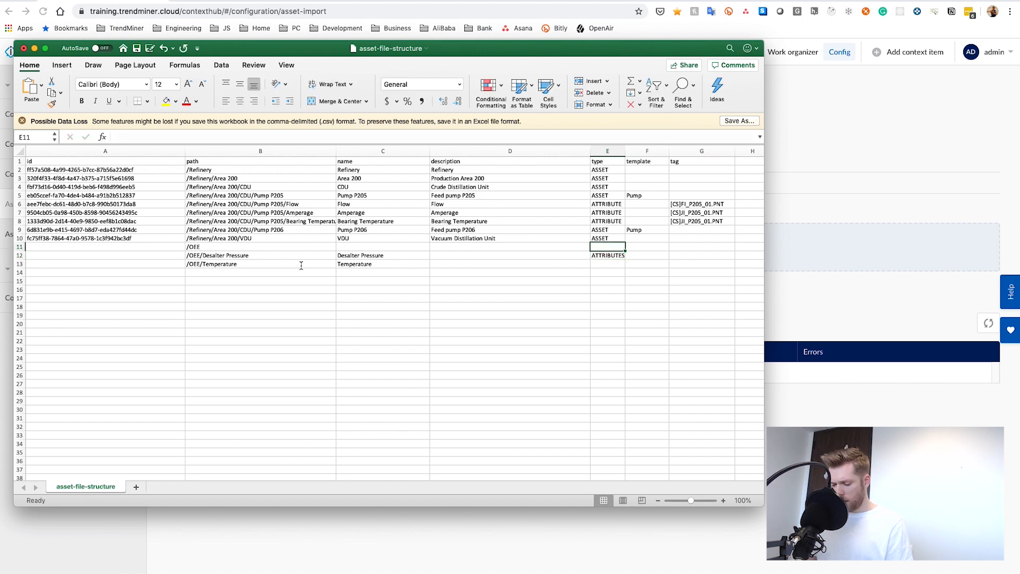
Step: Enter ASSET as the type of the /OEE row and copy the Desalter Pressure row's type to the Temperature row
text(ASSET)
key(Return)
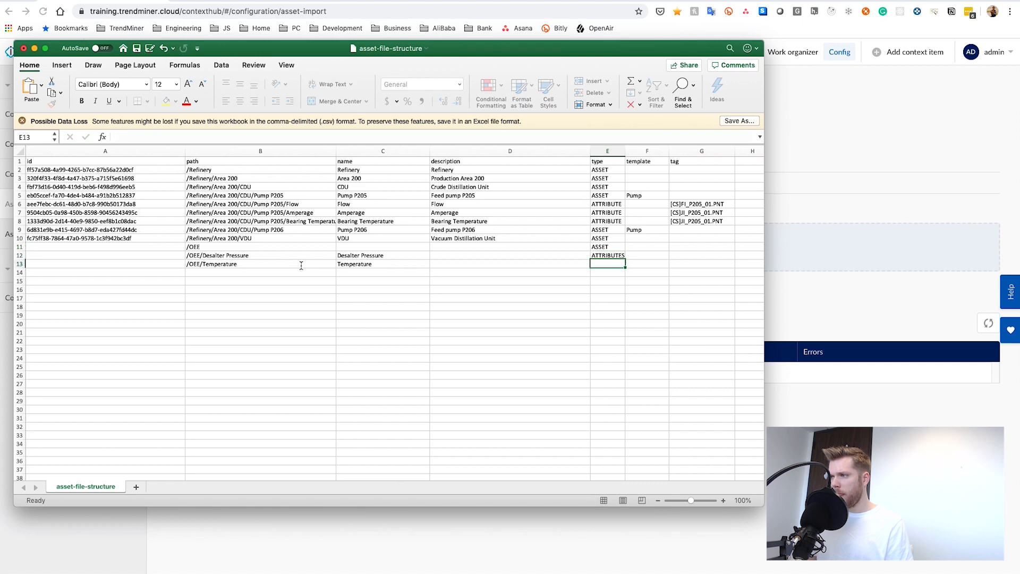
key(cmd+c)
key(Down)
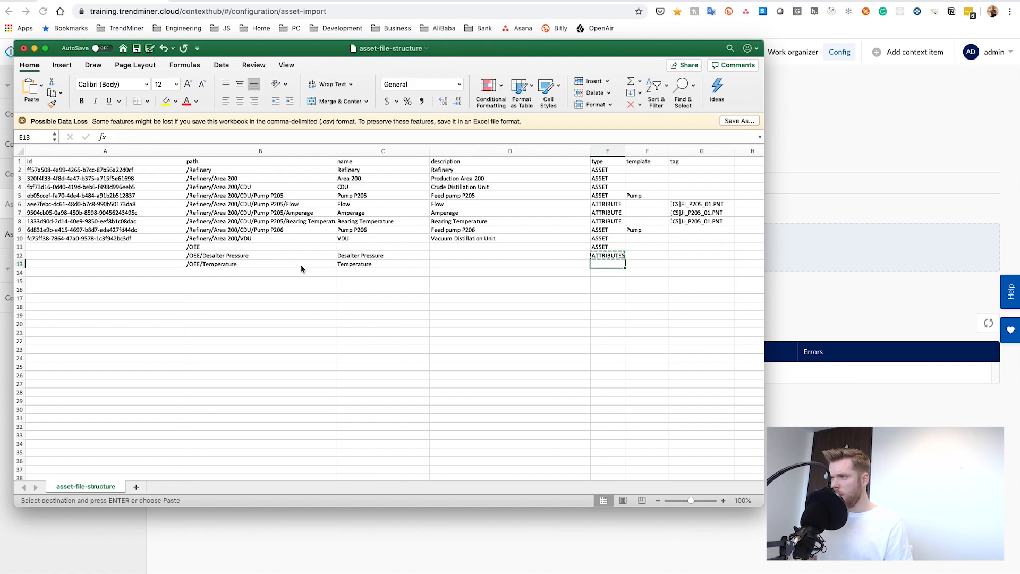
key(cmd+v)
Step: Replace the types of the Desalter Pressure and Temperature rows with ATTRIBUTE, copied from the Amperage row
click(606, 212)
key(cmd+c)
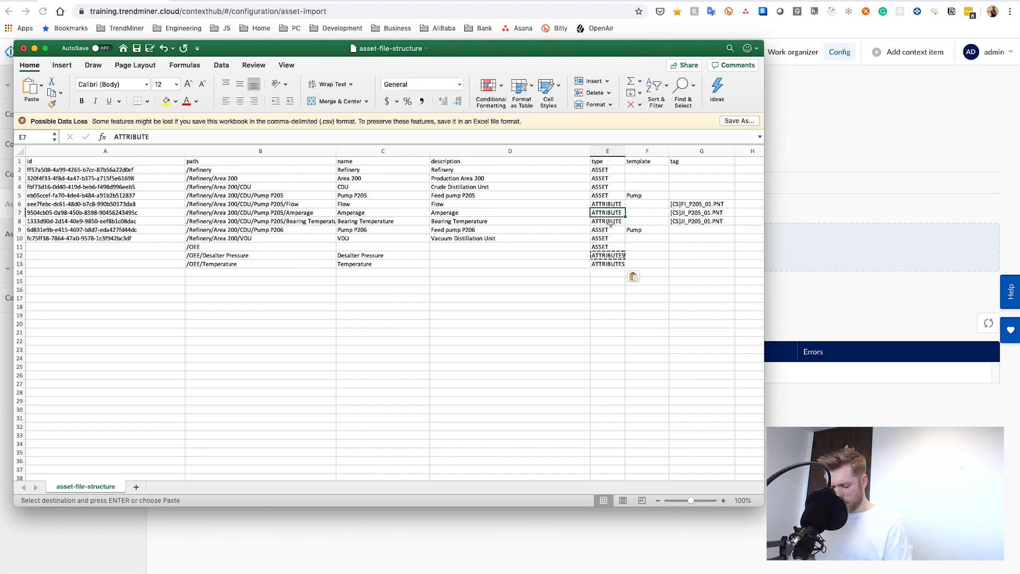
click(610, 257)
key(cmd+v)
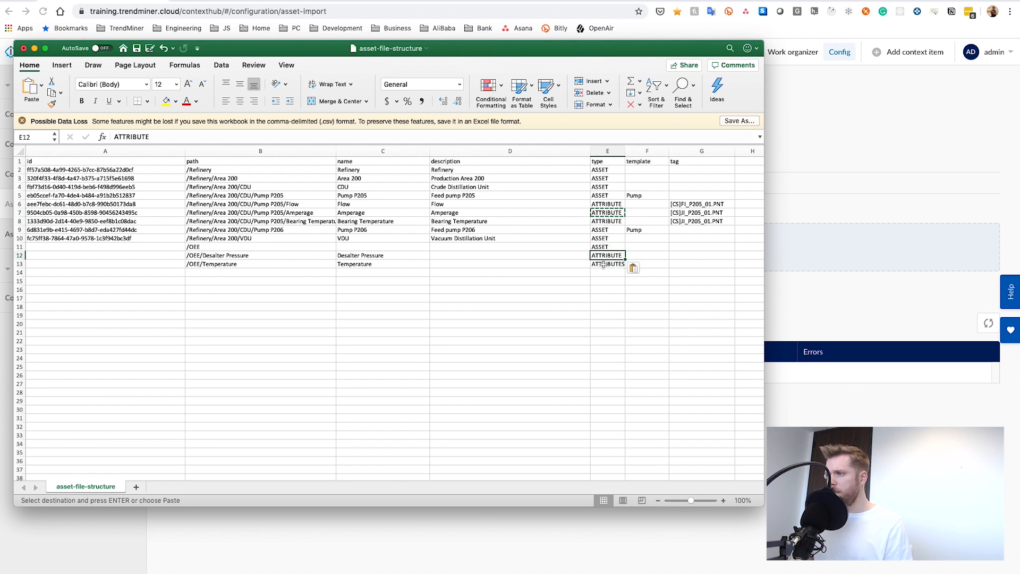
key(Down)
key(cmd+v)
Step: Switch to TrendHub, search the tags for tm-oee, and add the TM-OEE DesalterPressure, Pressure and Temperature tags to the chart
click(681, 253)
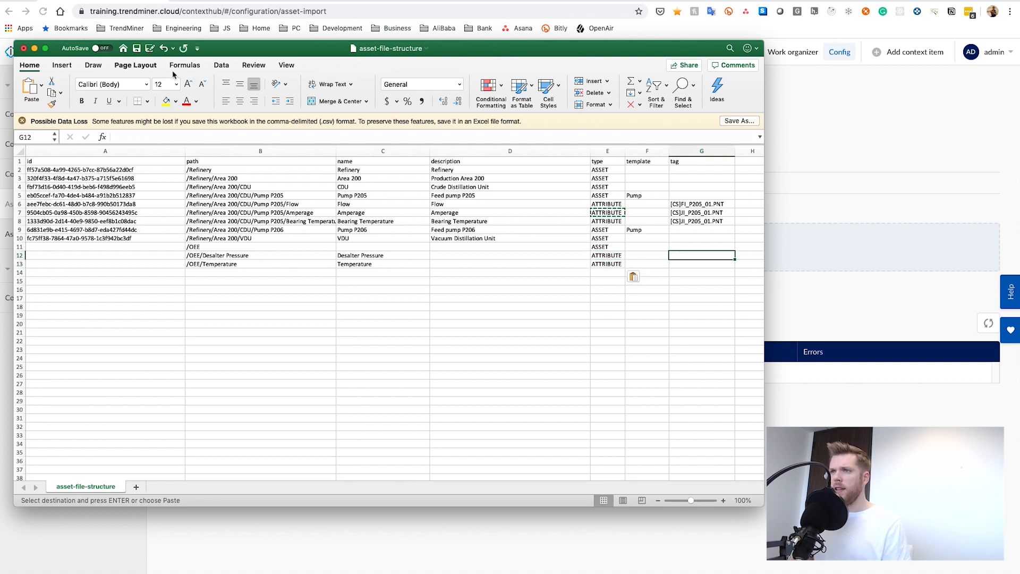
click(133, 1)
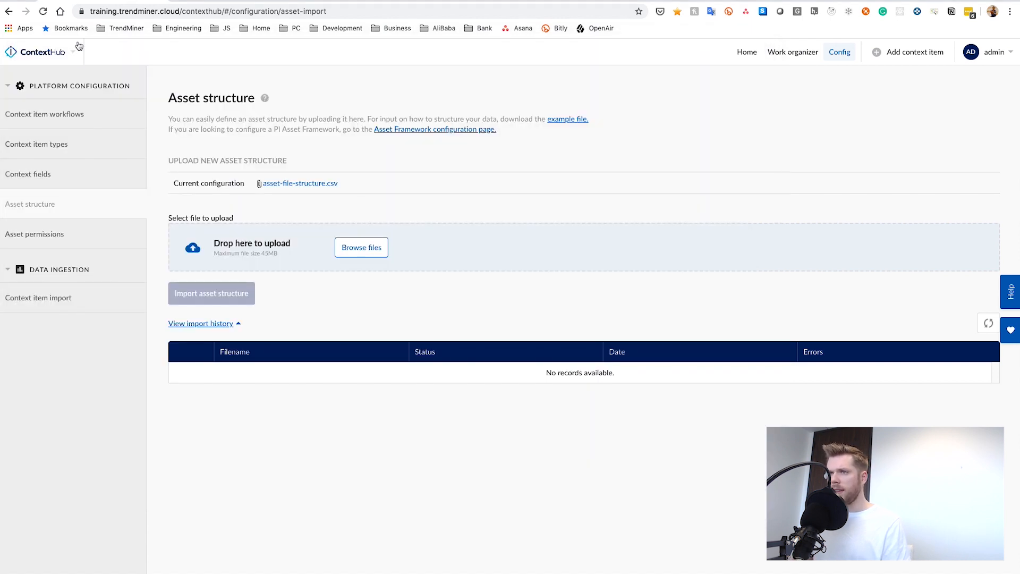
mouse_move(58, 53)
click(64, 85)
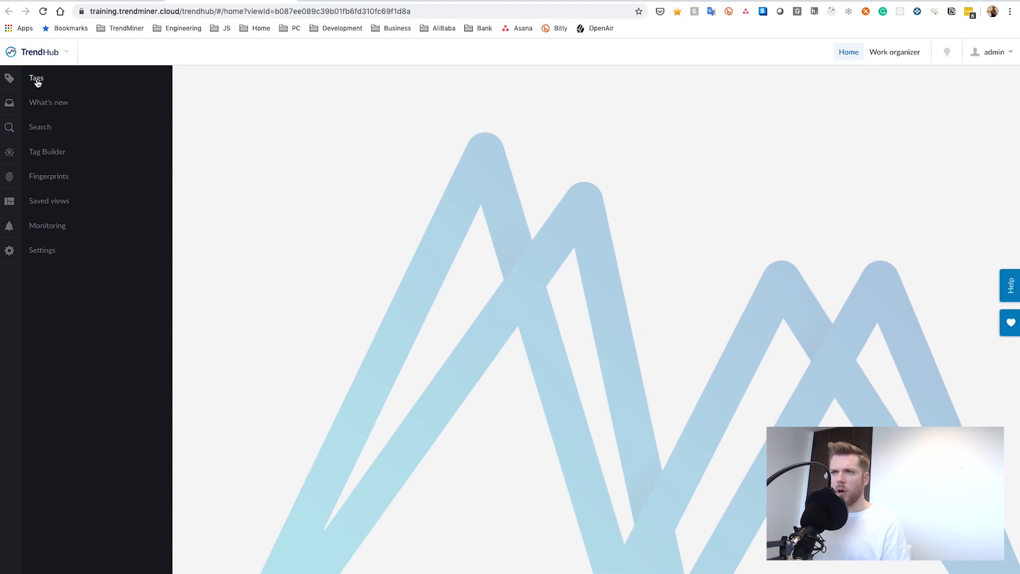
click(34, 78)
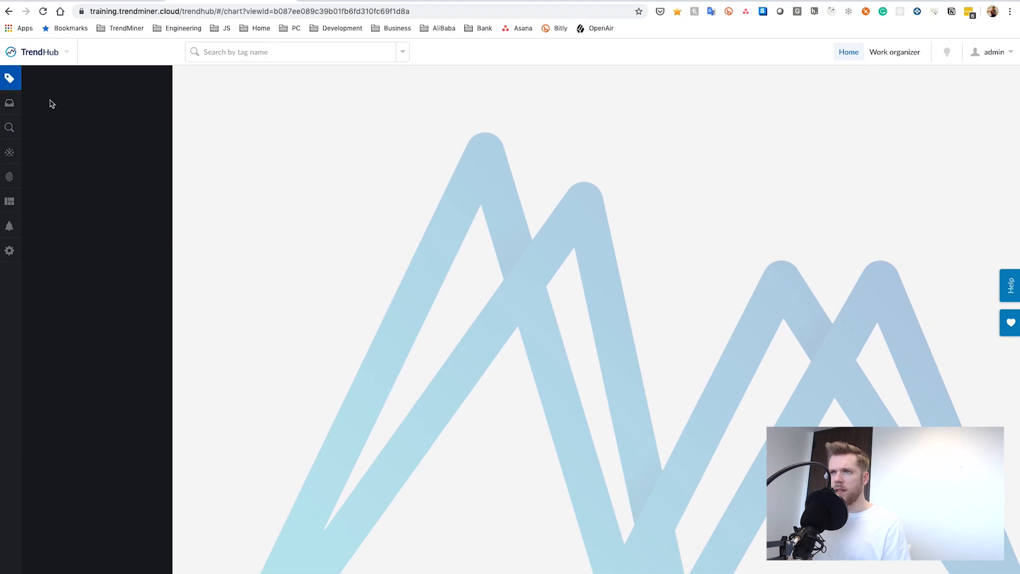
text(tm-oee)
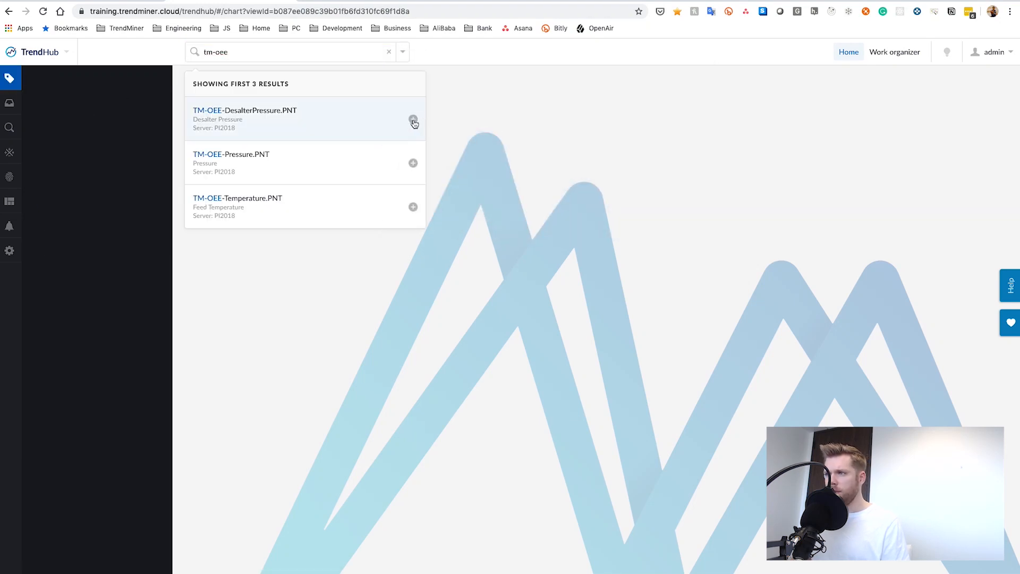
click(413, 120)
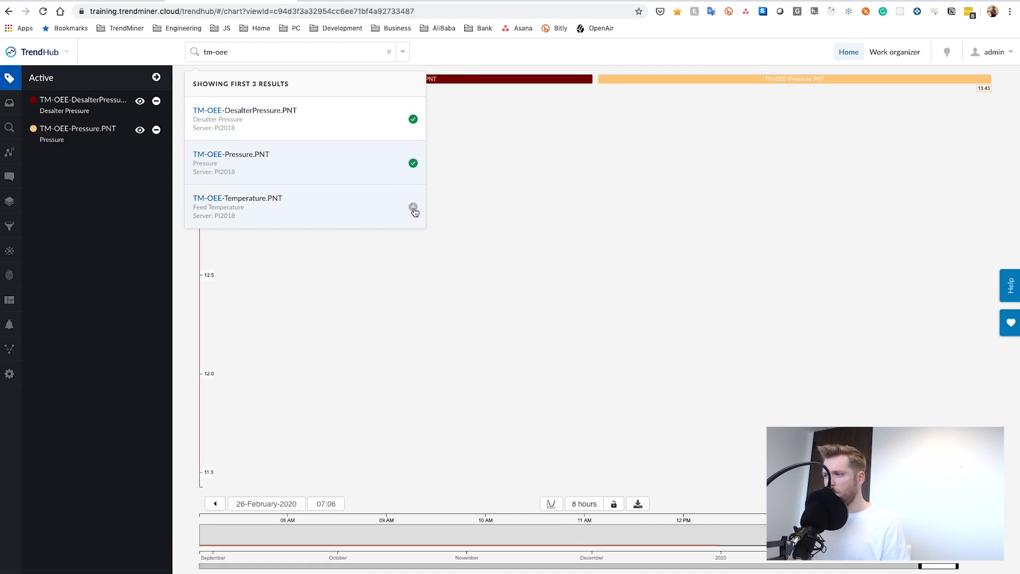
click(413, 207)
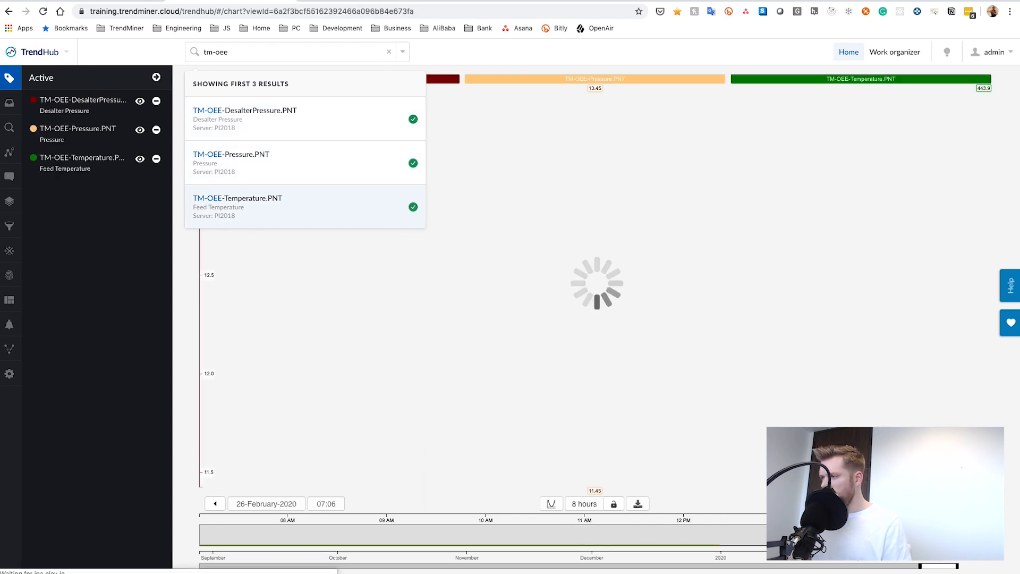
Step: Widen the chart's time frame to about 9 months starting in August 2018 and remove TM-OEE-Pressure.PNT from the active tags
drag(921, 567, 800, 566)
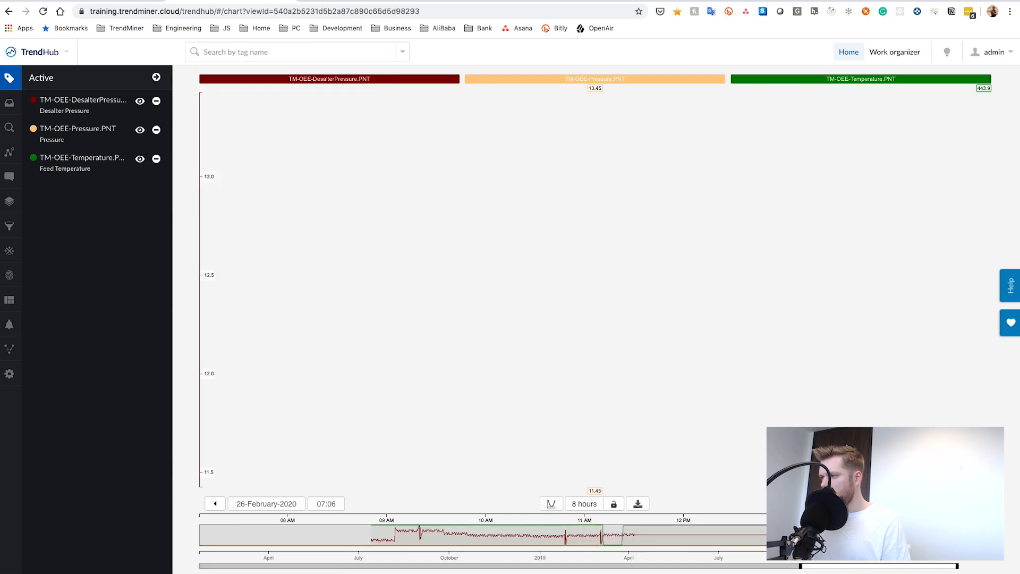
drag(402, 535, 678, 537)
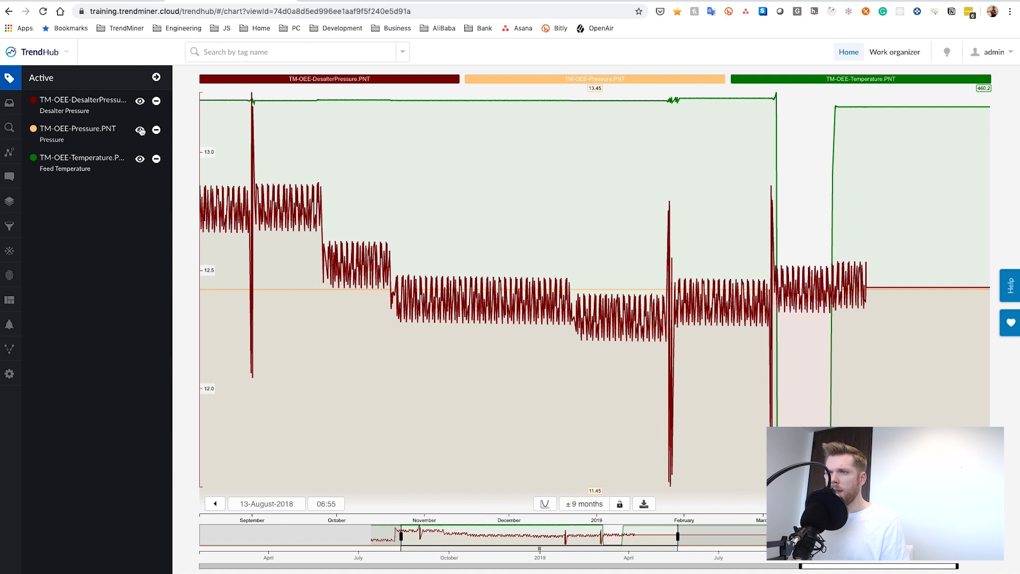
click(156, 130)
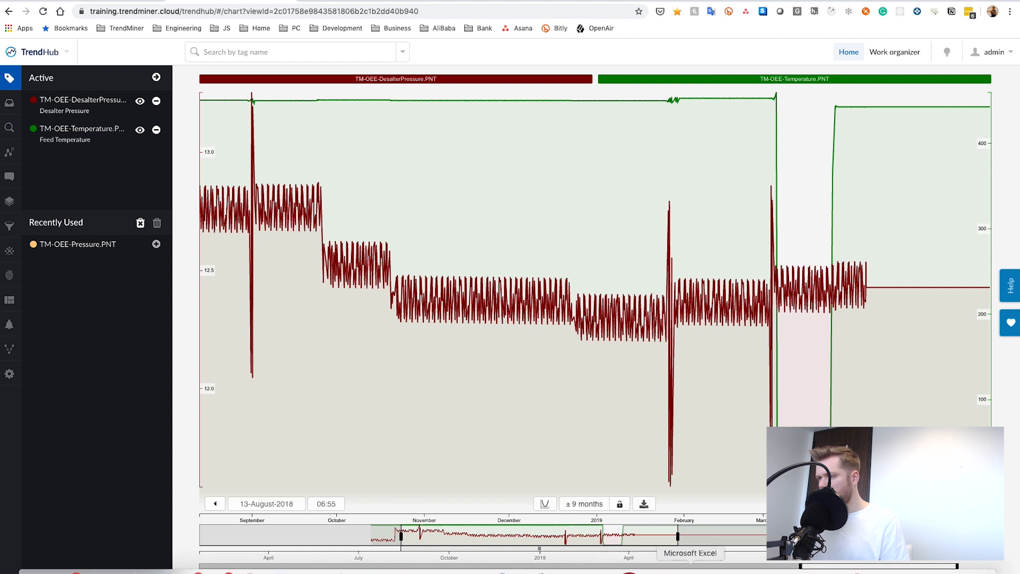
Step: Switch to the Excel asset file and enter TM-OEE-DesalterPressure.PNT as the tag of the Desalter Pressure row
click(686, 567)
text(TM)
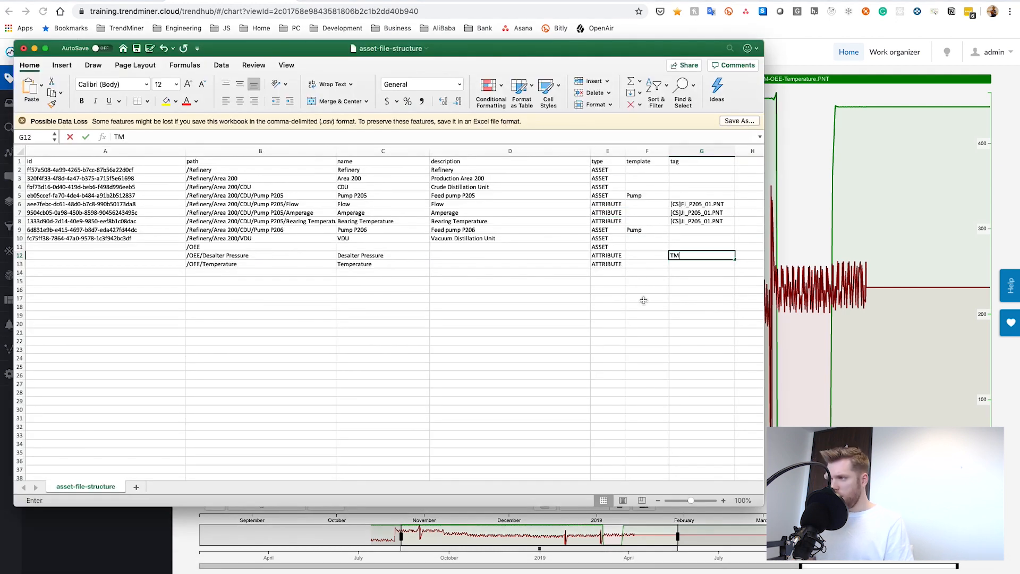
text(-OEE-DesalterPressure.PNT)
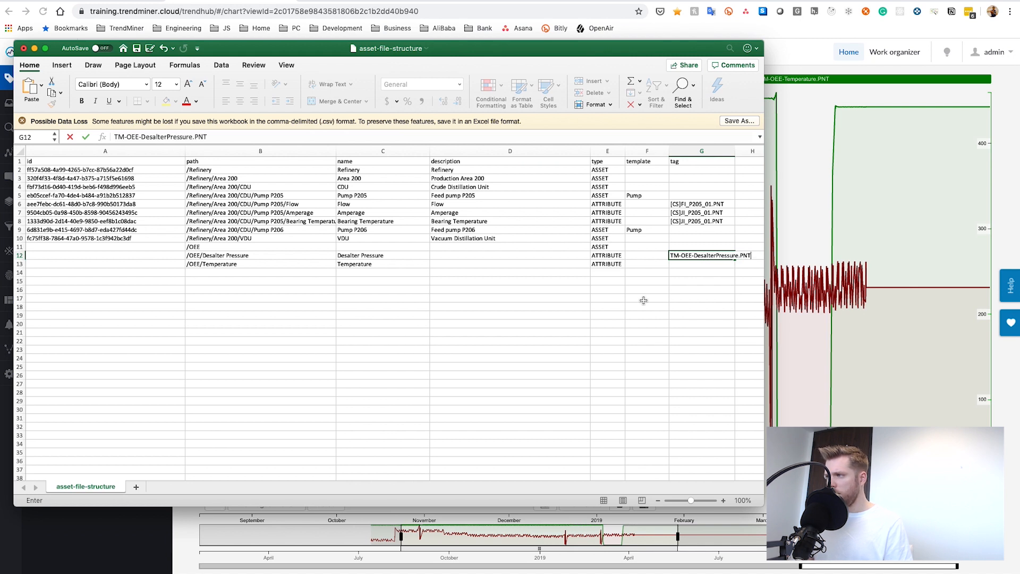
key(Return)
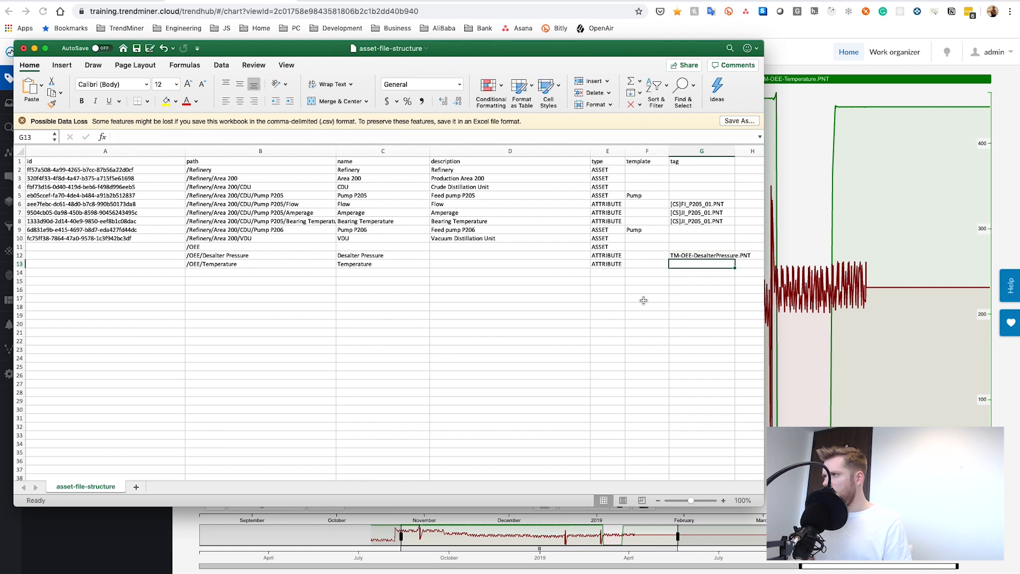
Step: Enter TM-OEE-Temperature.PNT as the tag of the Temperature row and save the asset file
text(TM-O)
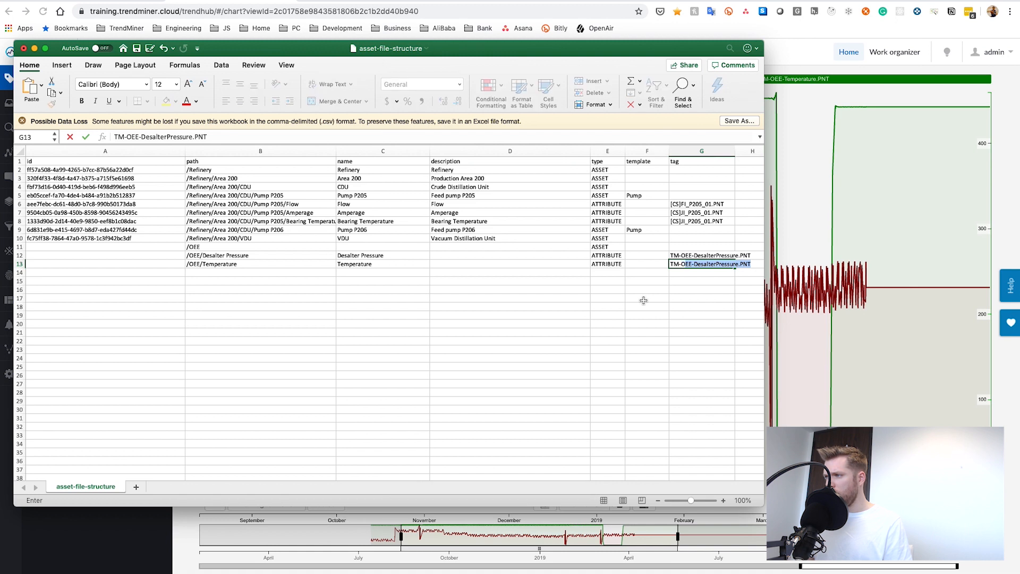
text(EE-Temperature.PNT)
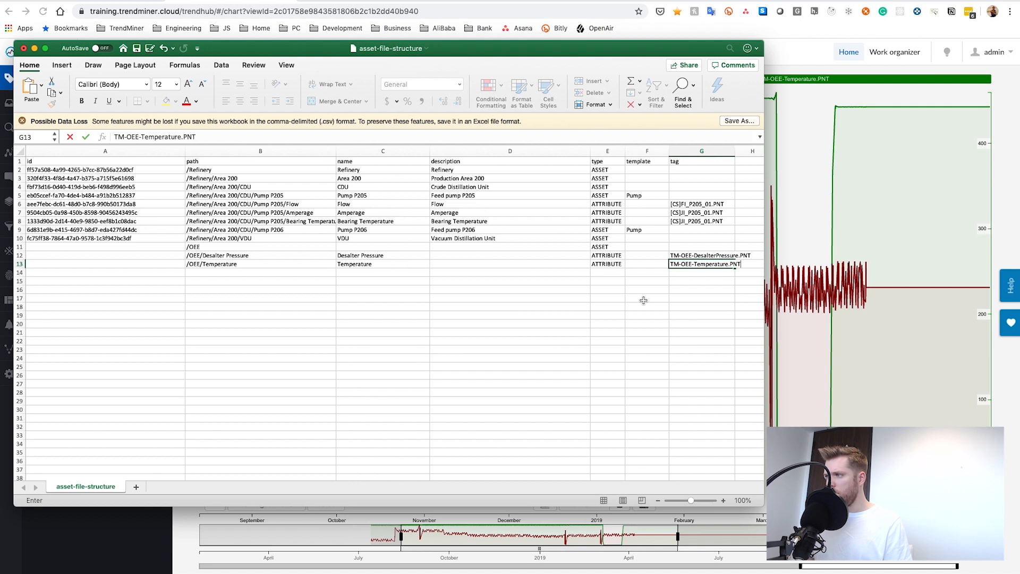
key(Return)
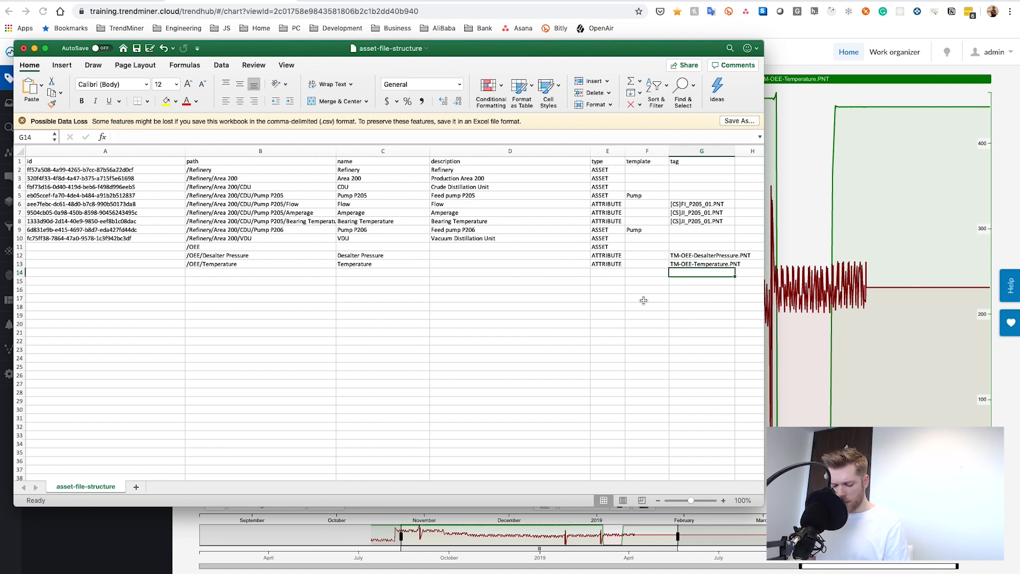
key(super+s)
drag(263, 46, 398, 42)
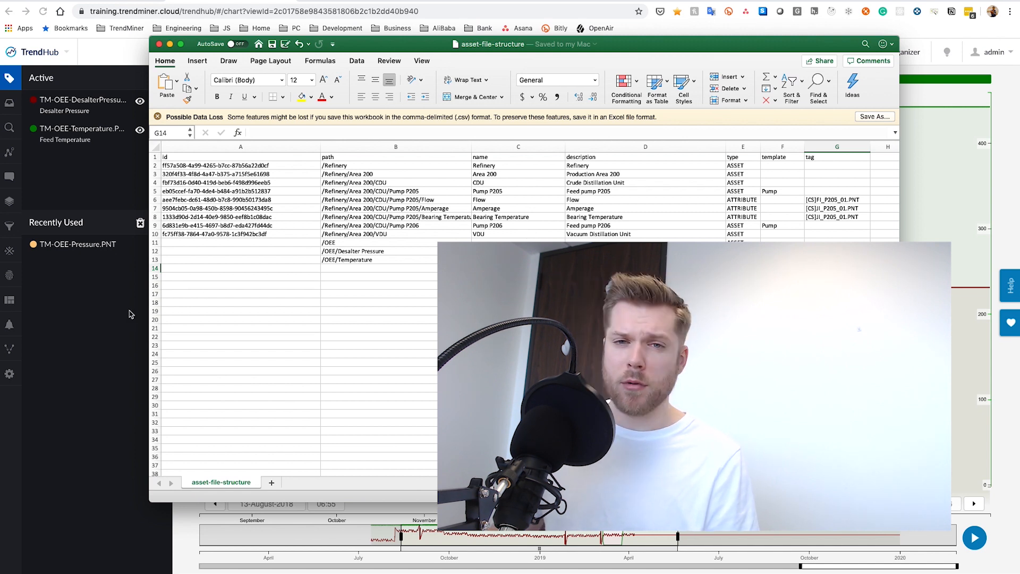
Step: Switch to ContextHub and import asset-file-structure.csv from Downloads as the asset structure, accepting replacement of the existing one
click(109, 308)
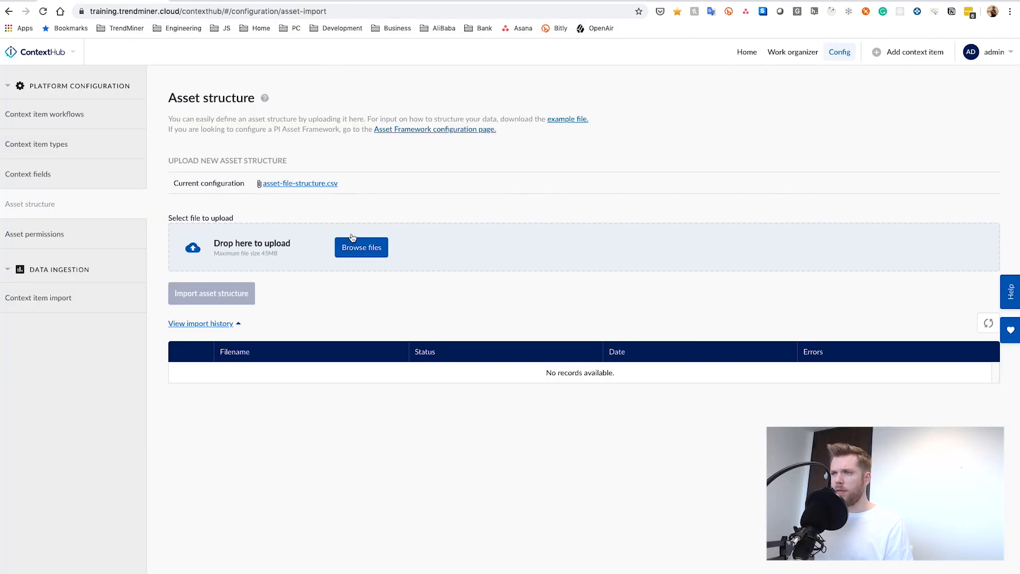
click(348, 248)
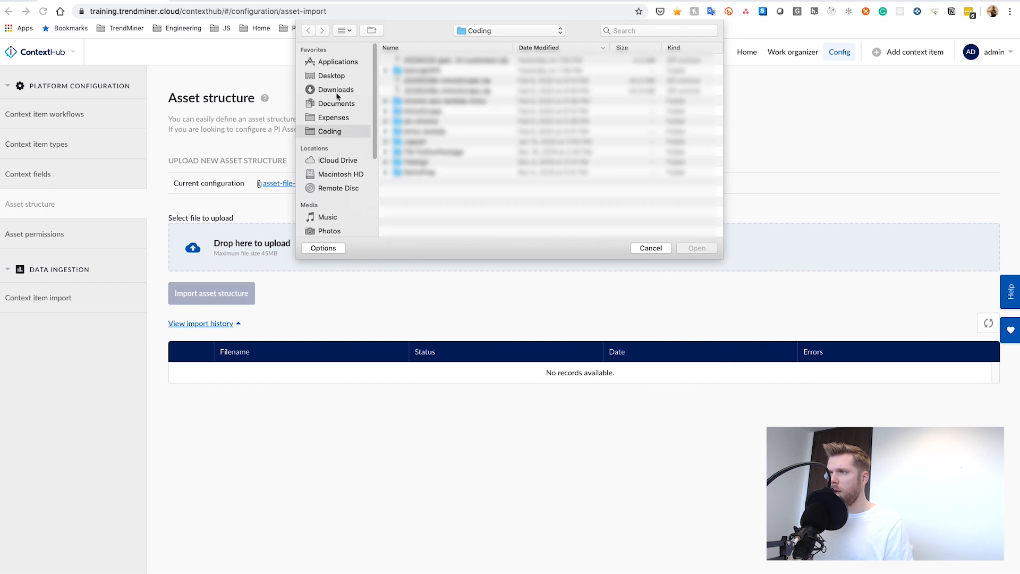
click(337, 79)
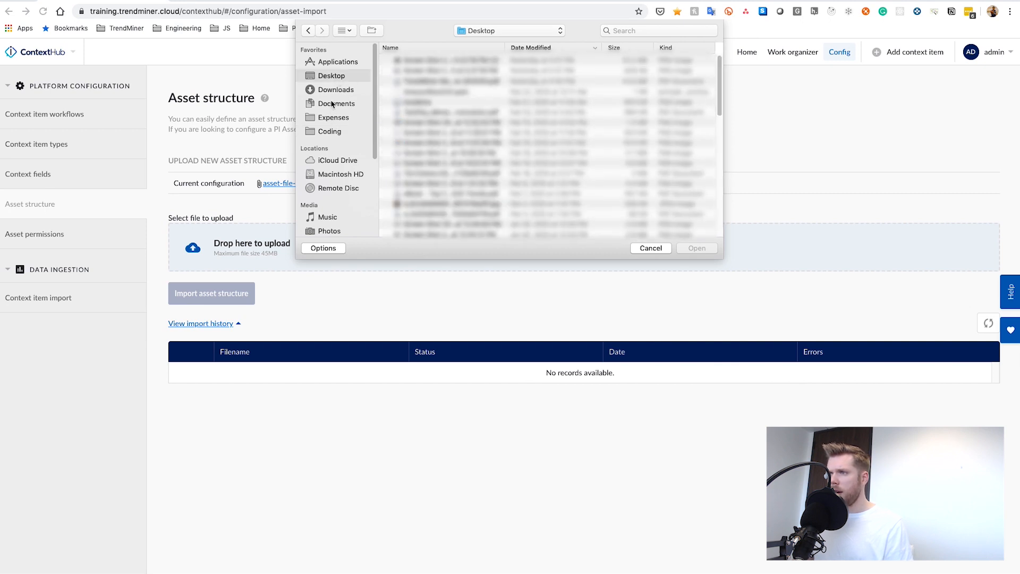
click(335, 90)
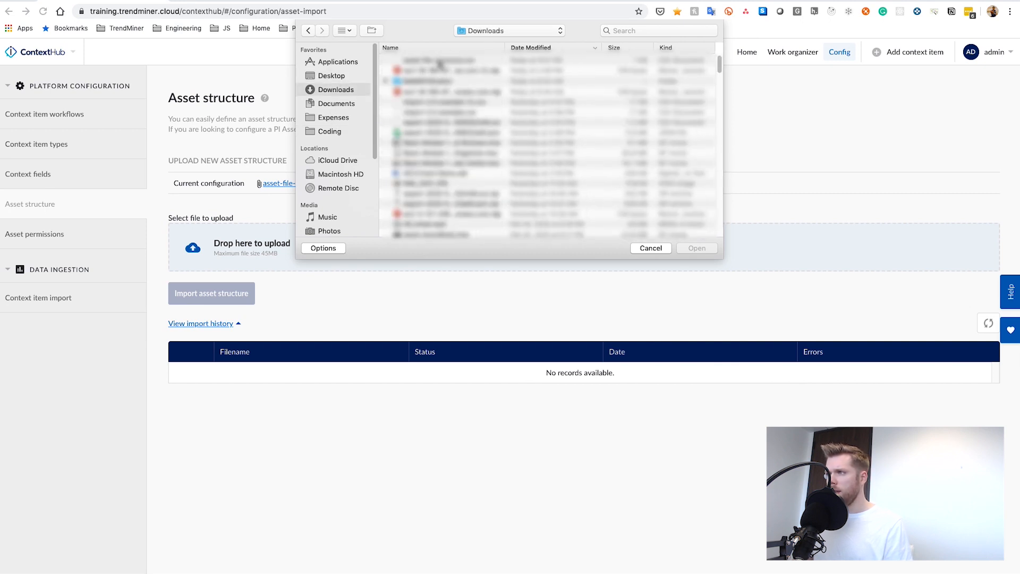
click(440, 62)
click(696, 249)
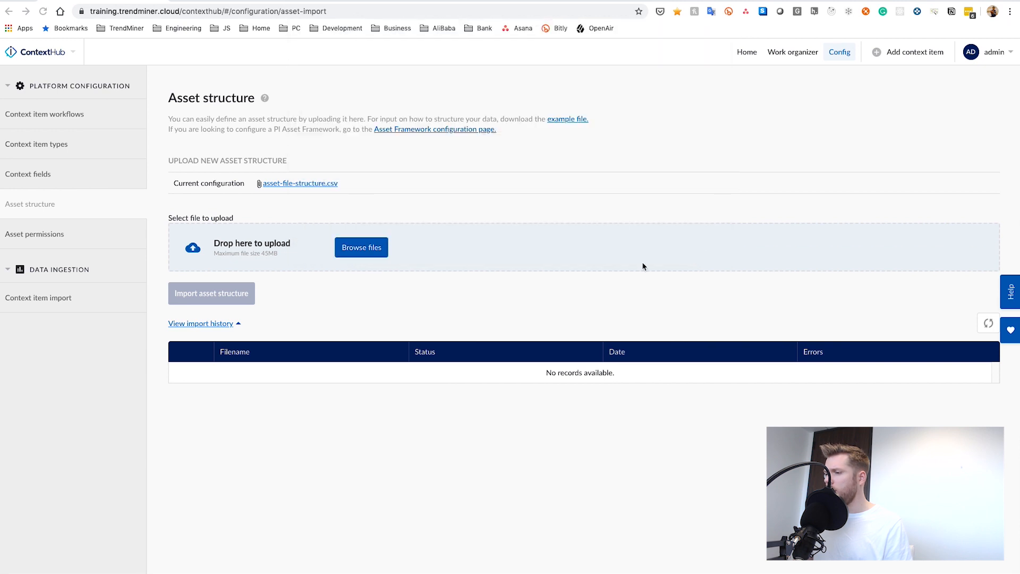
click(218, 295)
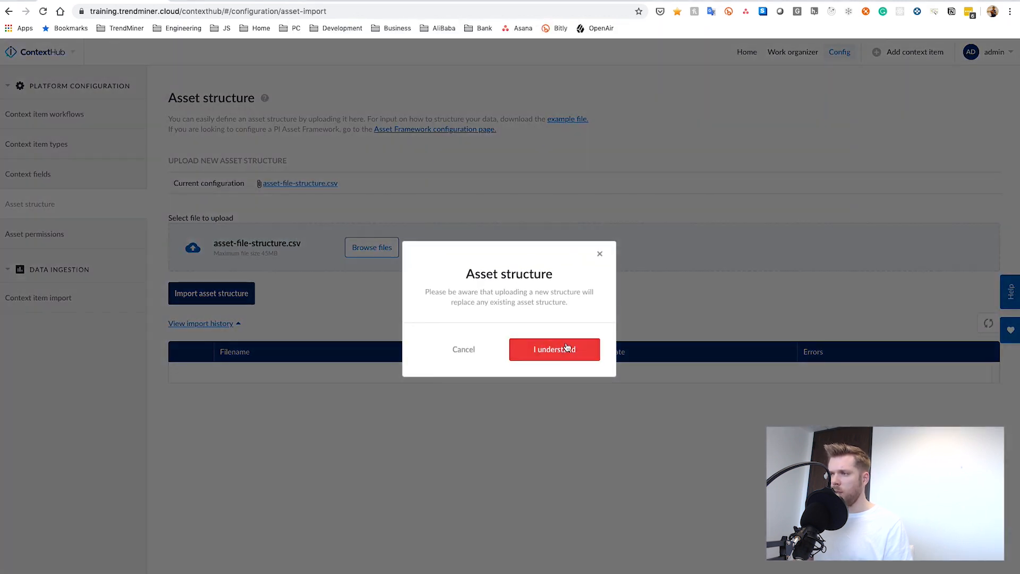
click(567, 350)
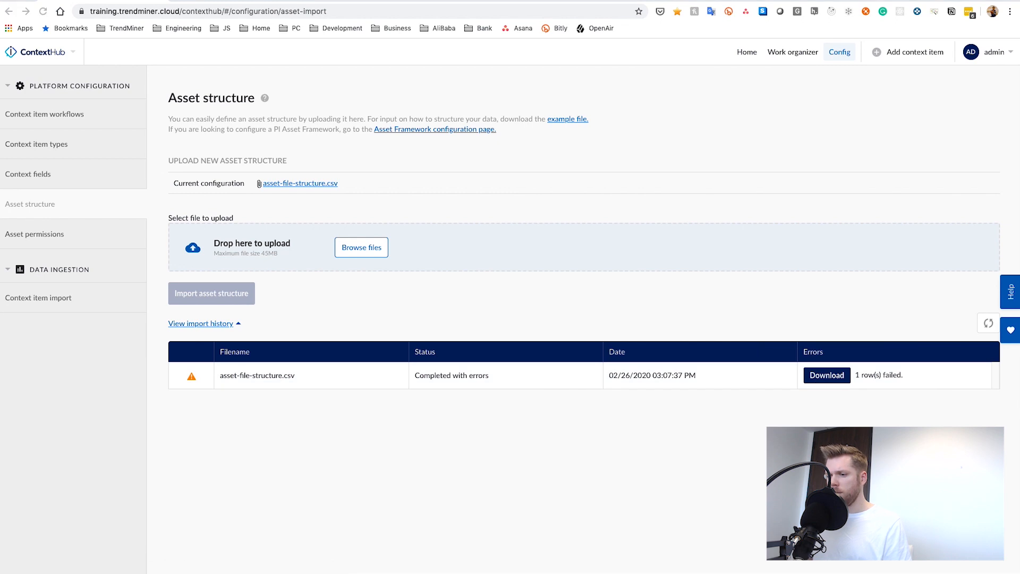
Step: Switch back to the Excel asset file, enter OEE as the name of the /OEE row, and save the file
mouse_move(552, 573)
click(671, 572)
click(537, 242)
click(598, 243)
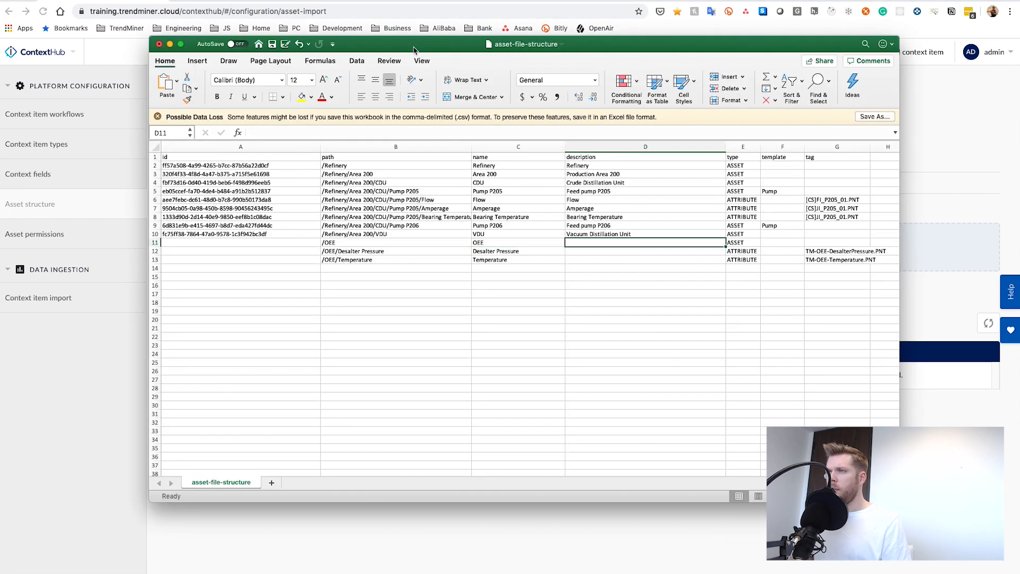
drag(416, 47, 313, 46)
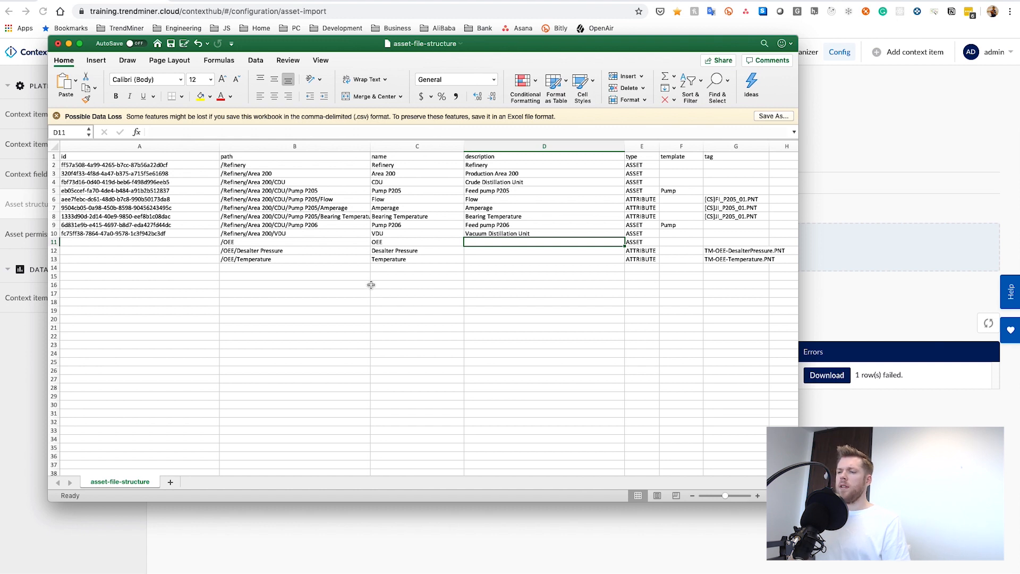
click(396, 242)
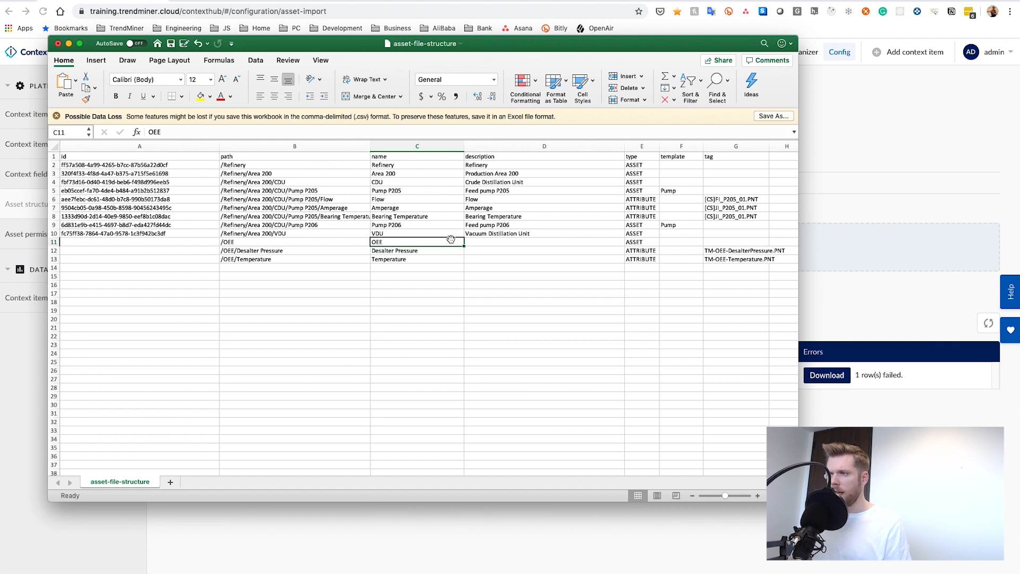
key(super+s)
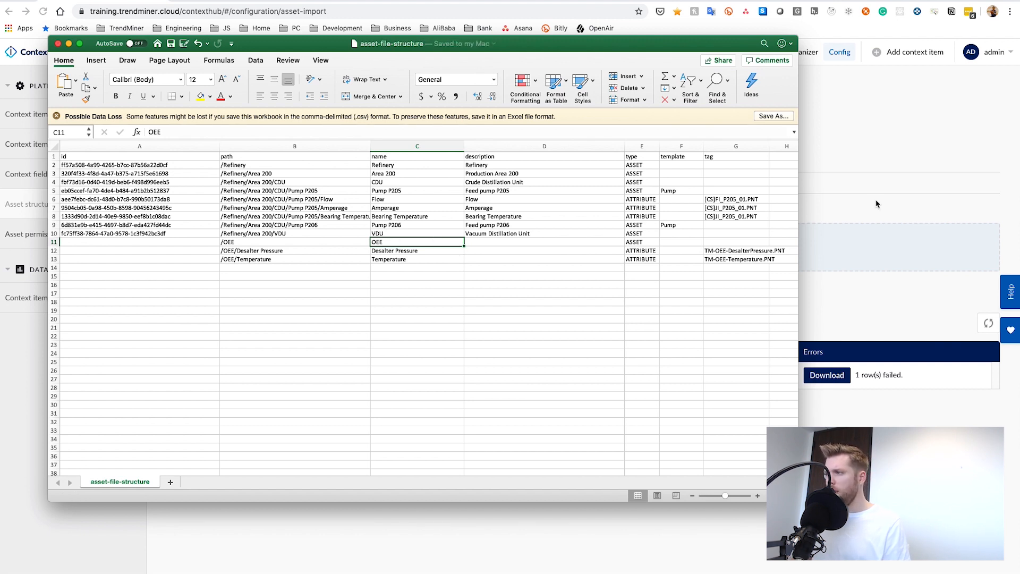
Step: Return to ContextHub and choose the updated asset-file-structure.csv from Downloads for upload
click(68, 44)
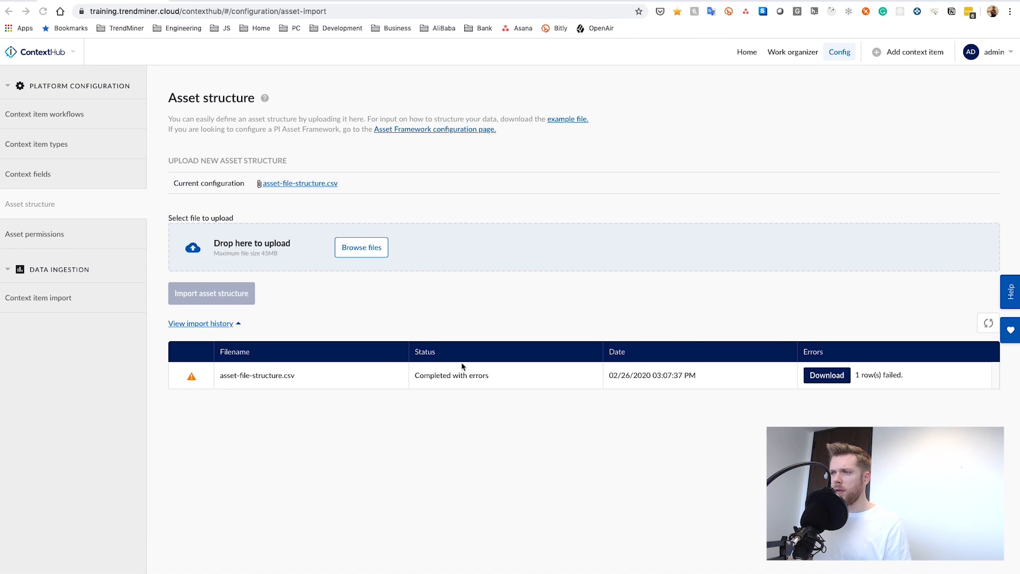
click(365, 255)
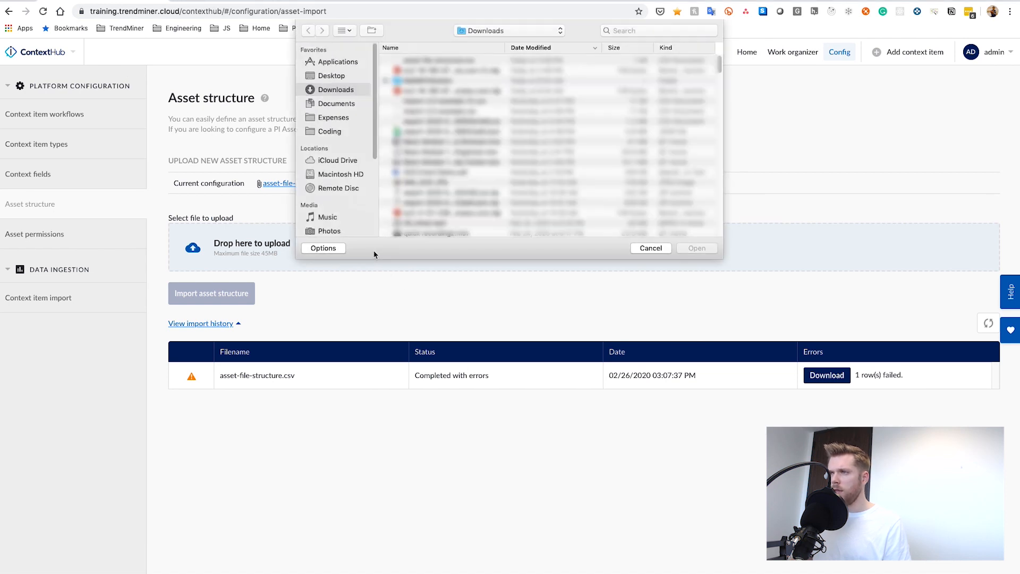
double_click(444, 62)
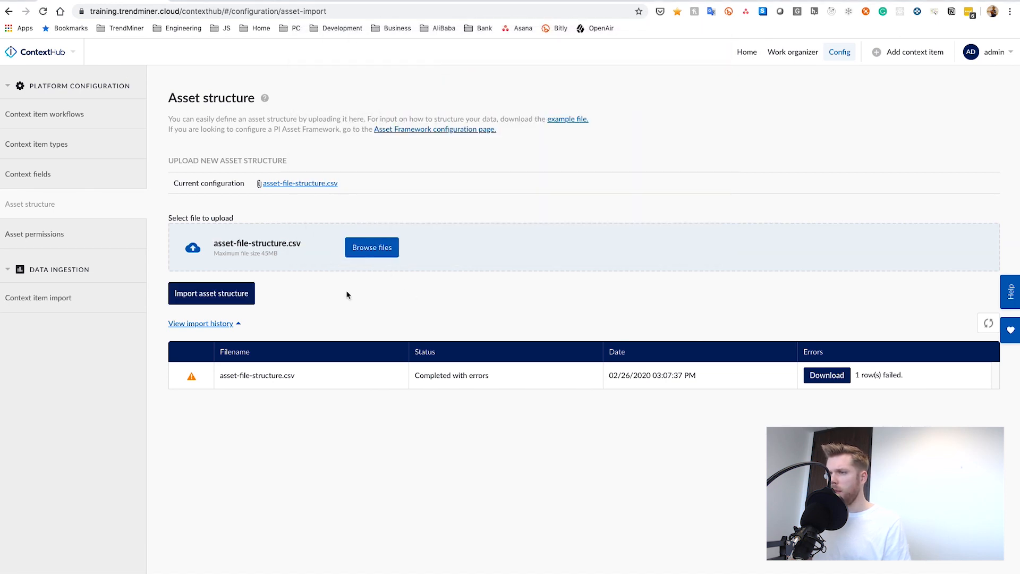
Step: Import the chosen asset structure and switch to TrendHub to browse the attributes under the OEE asset
click(225, 297)
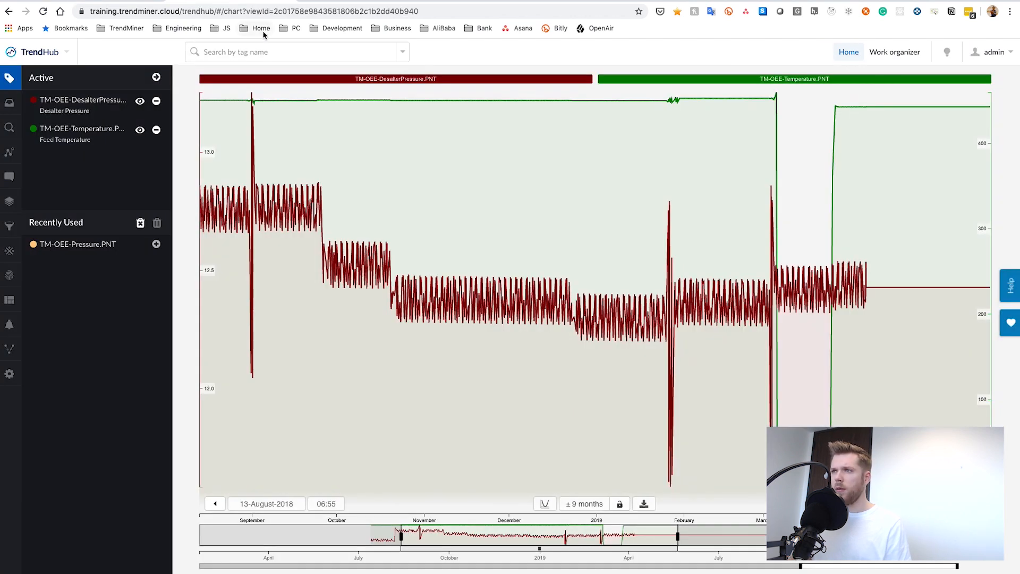
click(254, 51)
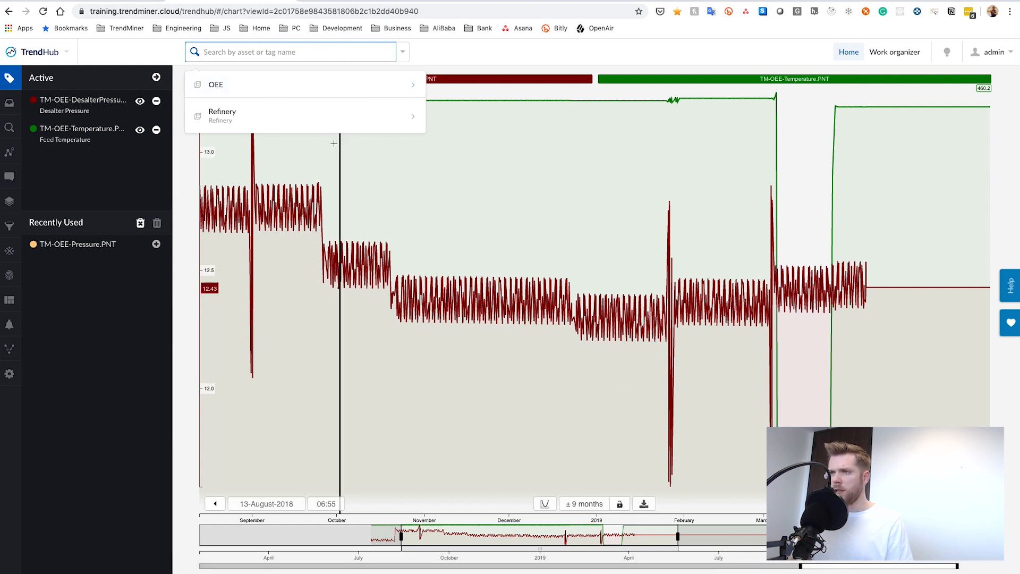
click(290, 84)
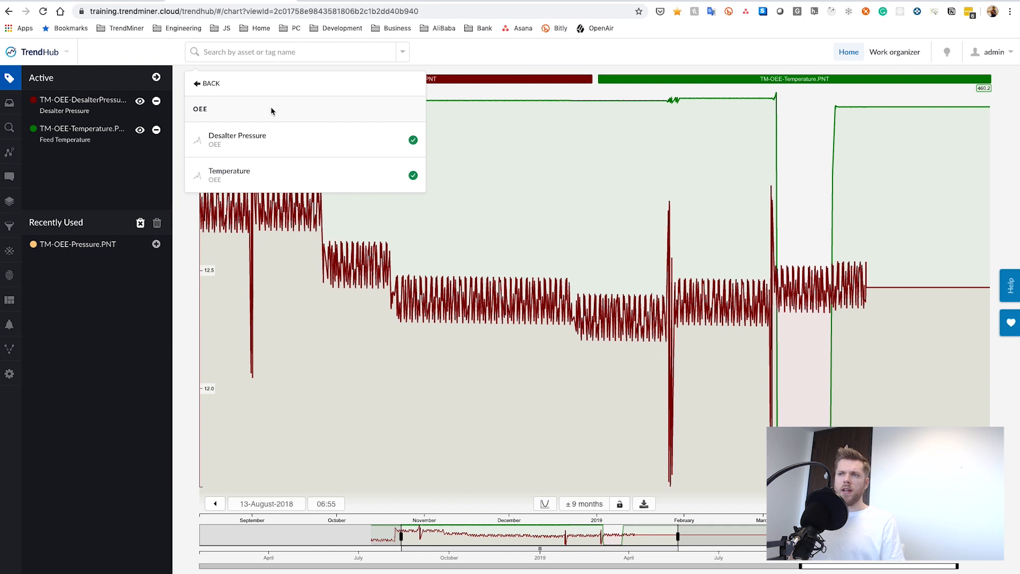
click(208, 85)
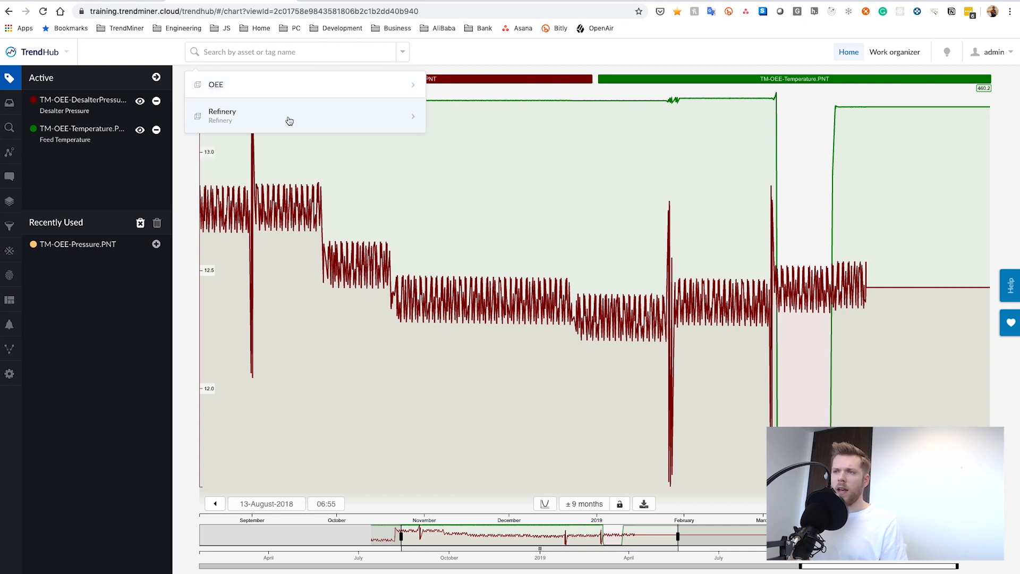
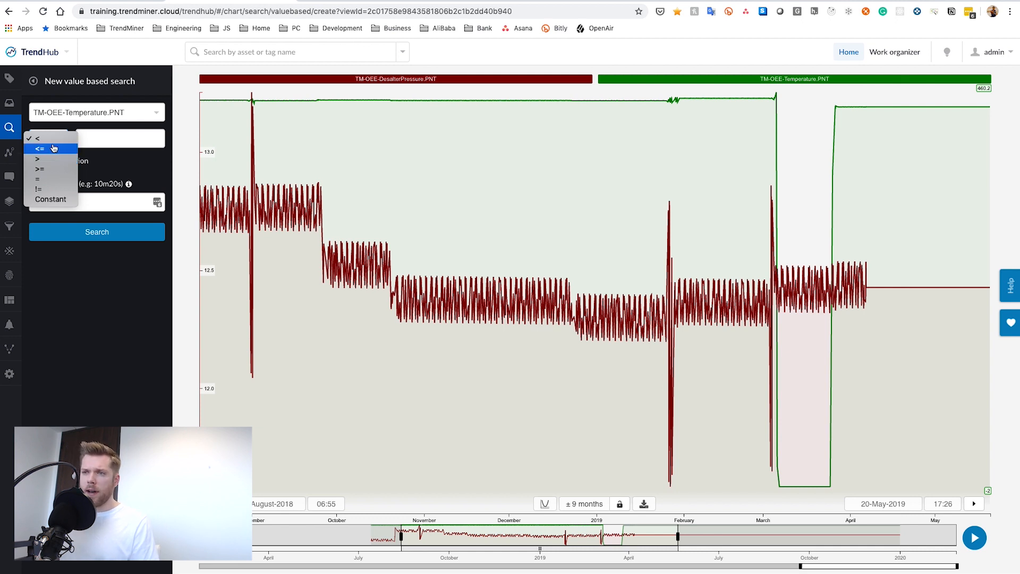
Step: Search for periods where TM-OEE-Temperature.PNT is <= 250 for at least 15m
click(54, 149)
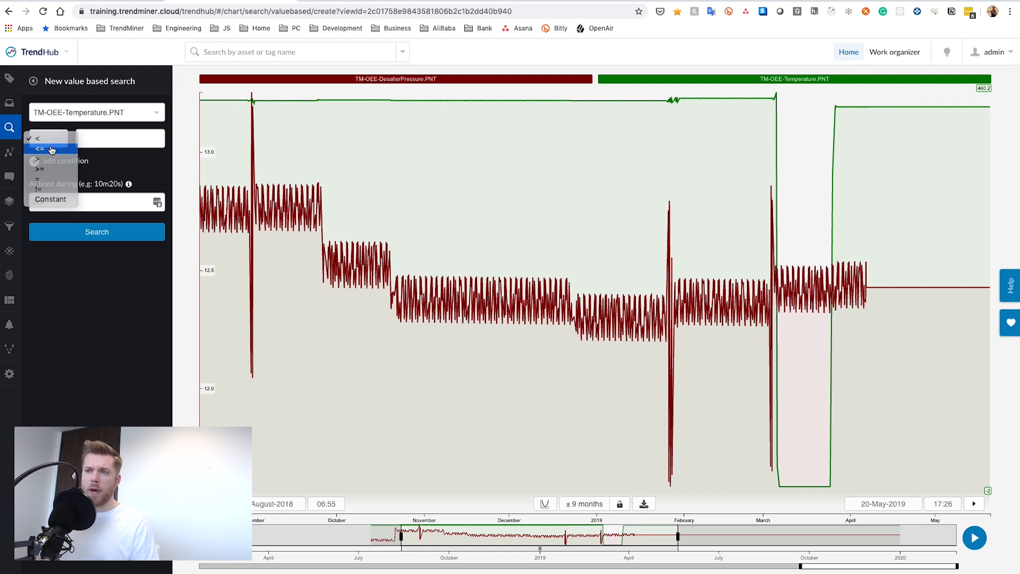
click(101, 140)
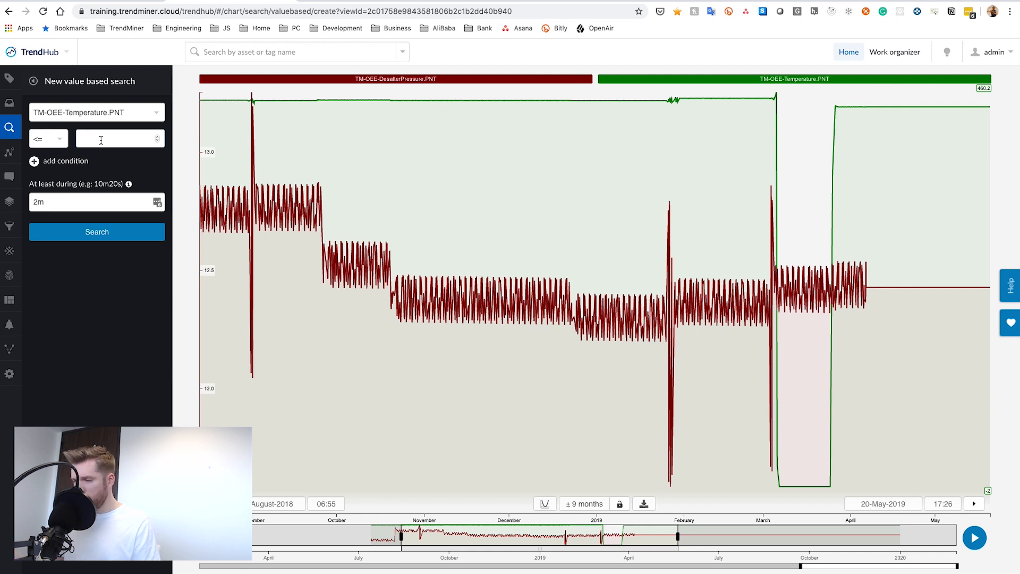
text(250)
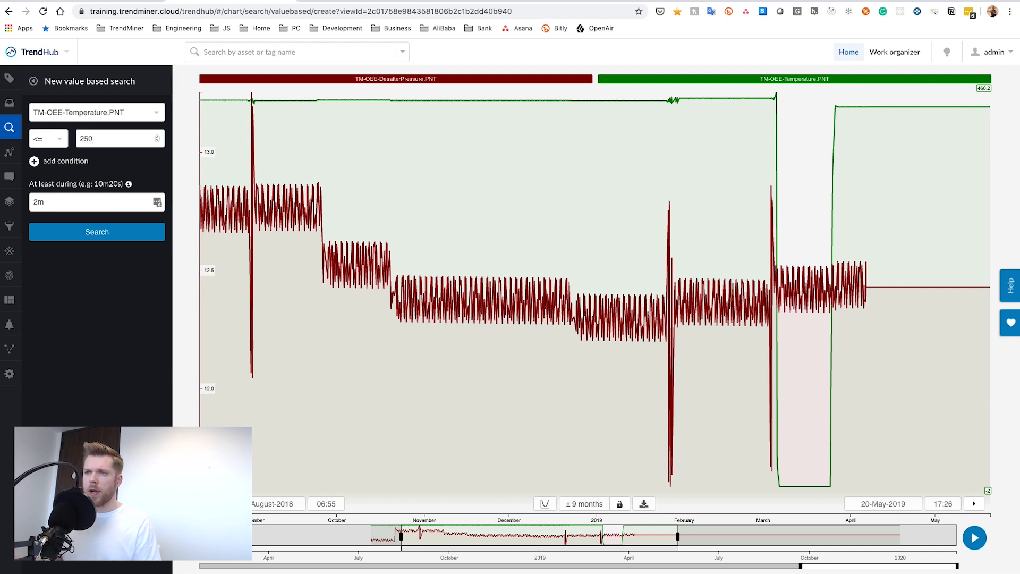
click(57, 206)
double_click(57, 205)
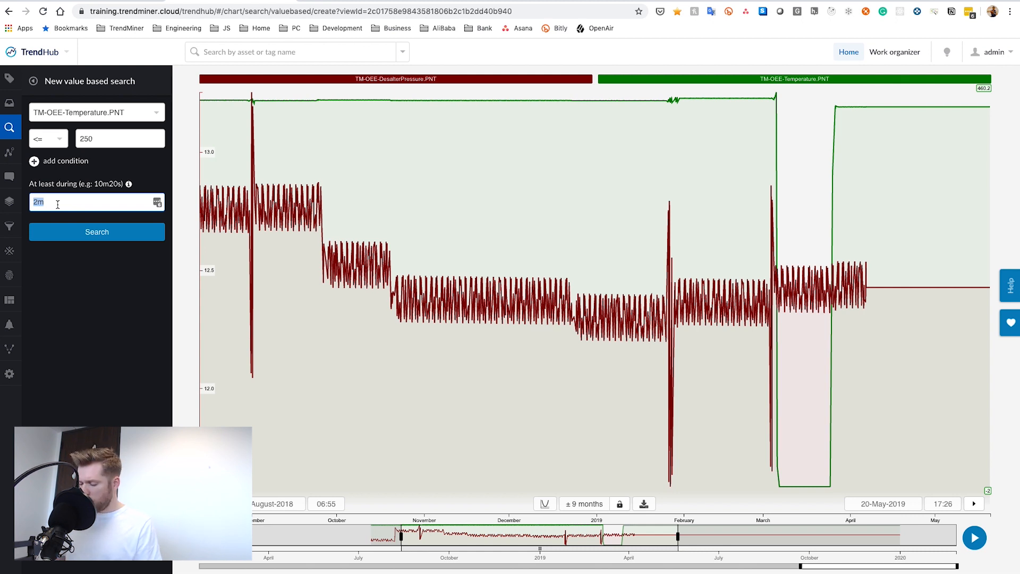
text(10)
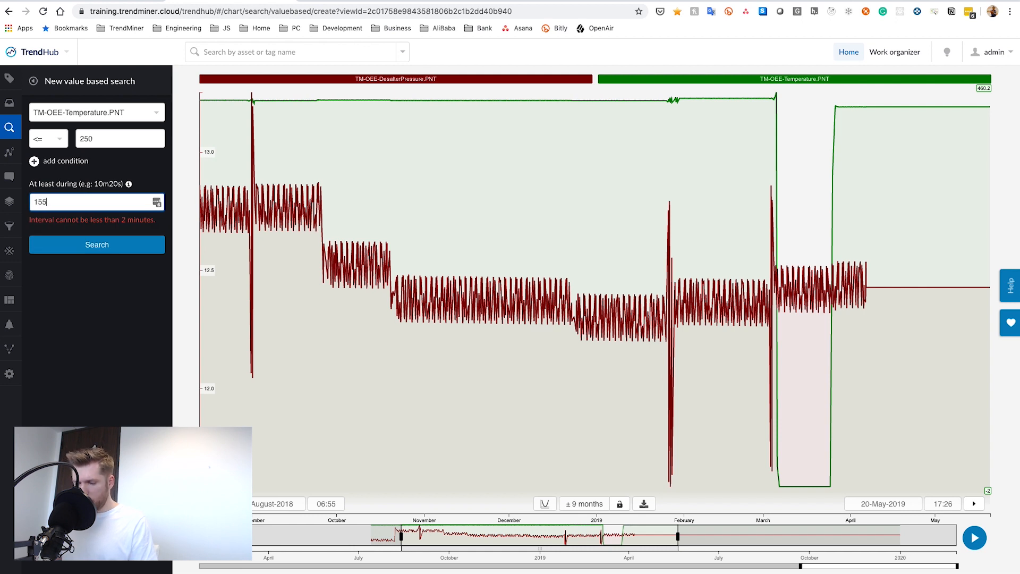
key(BackSpace)
text(m)
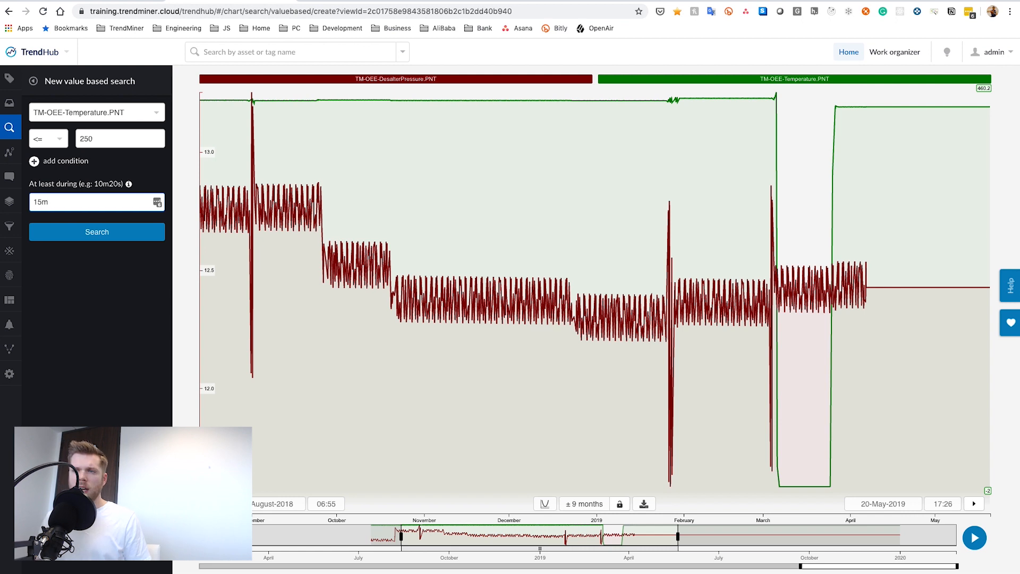
click(91, 234)
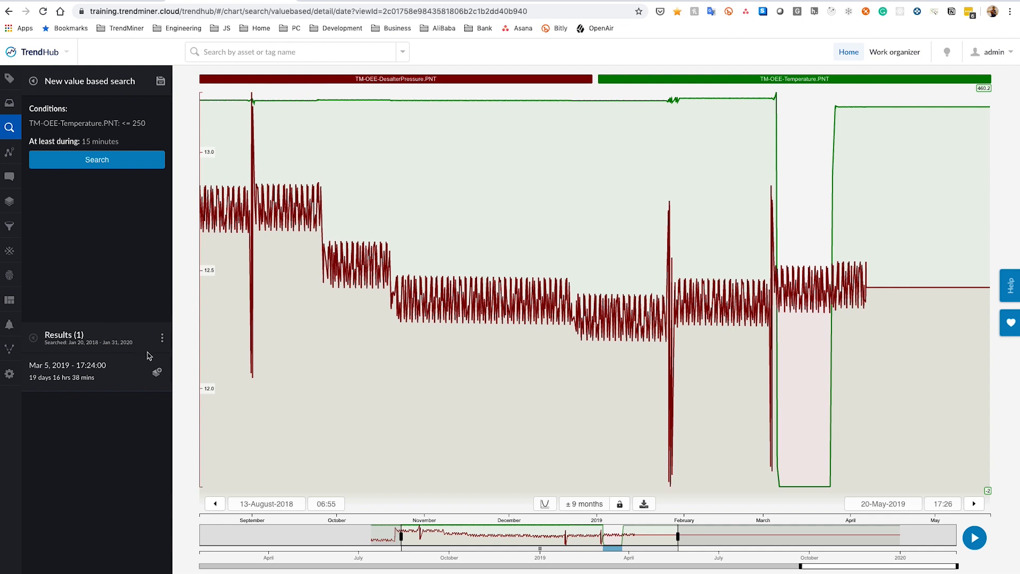
Step: View the found period in separate trend lanes and extend the displayed time range before and after it
click(91, 371)
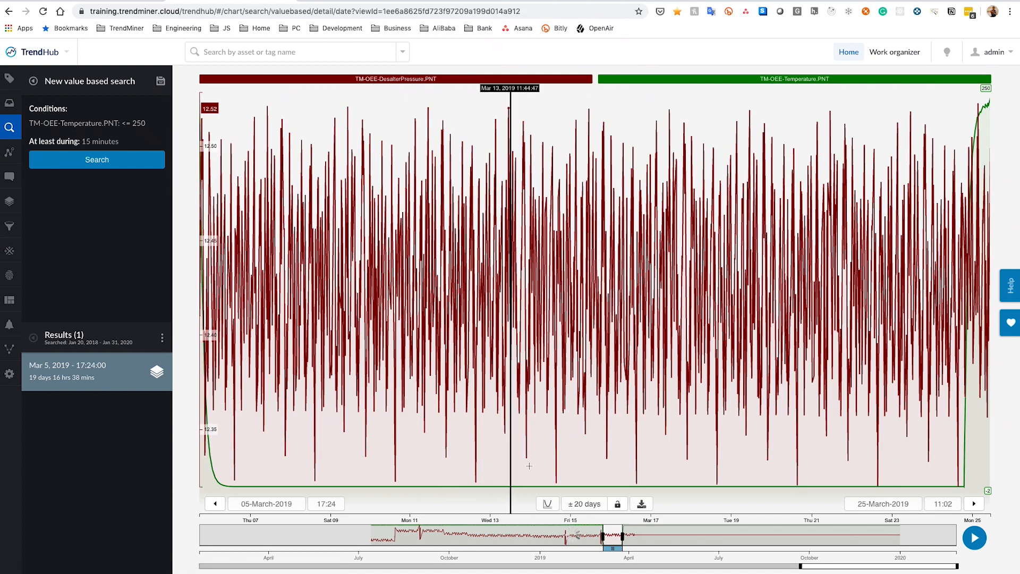
click(549, 507)
click(550, 468)
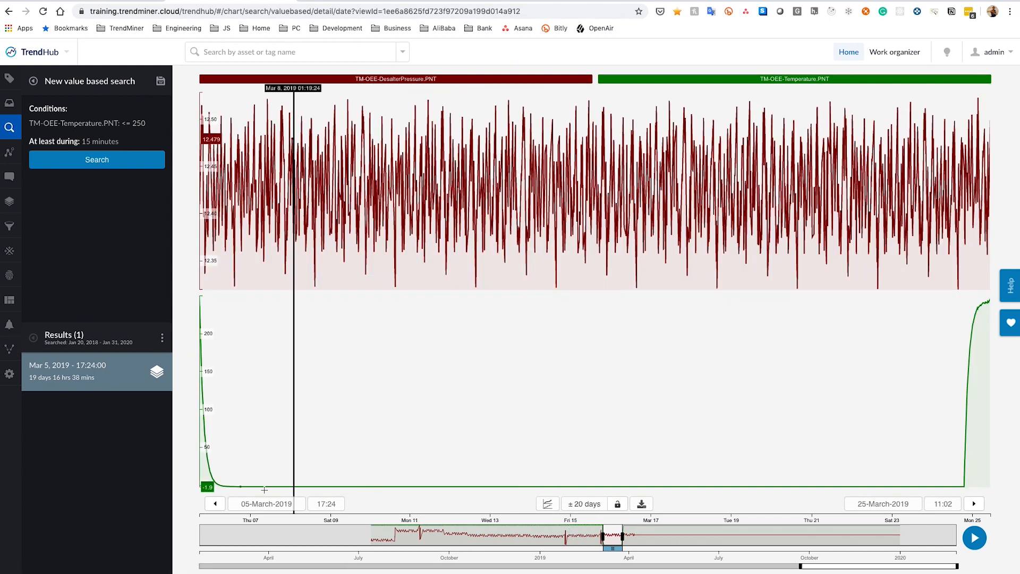
click(210, 505)
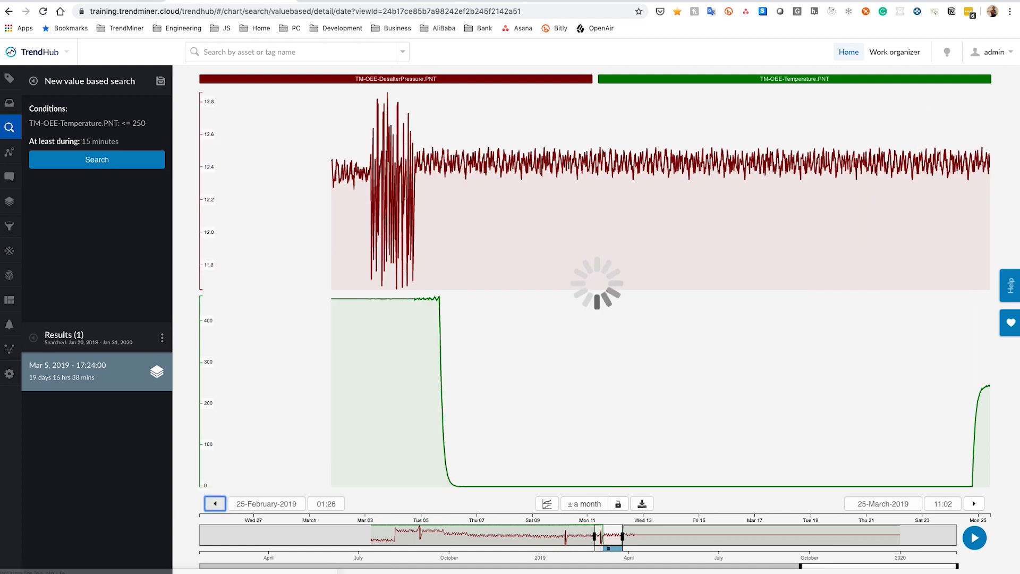
click(975, 504)
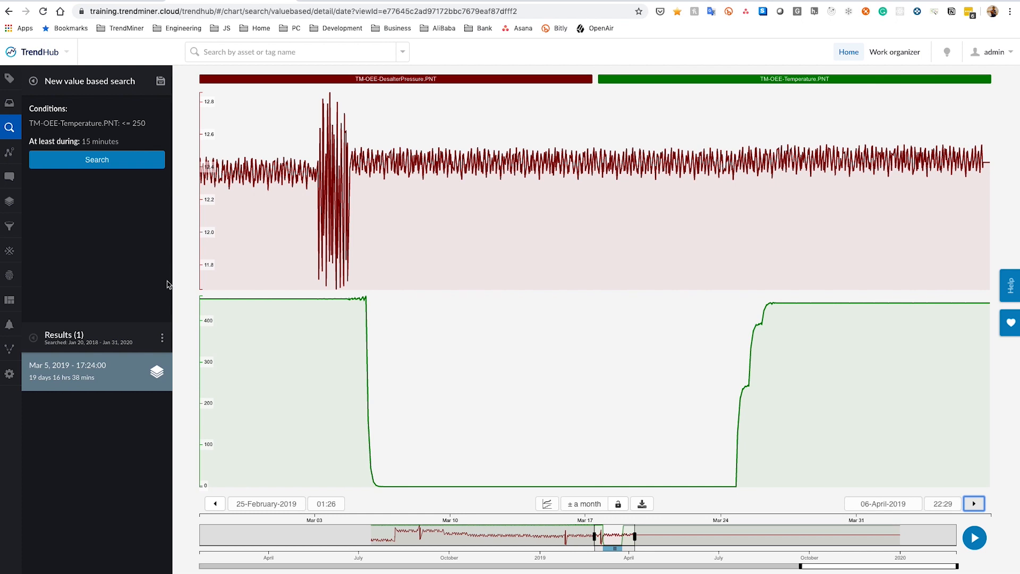
Step: Start annotating the Mar 5, 2019 search result as a context item
click(163, 340)
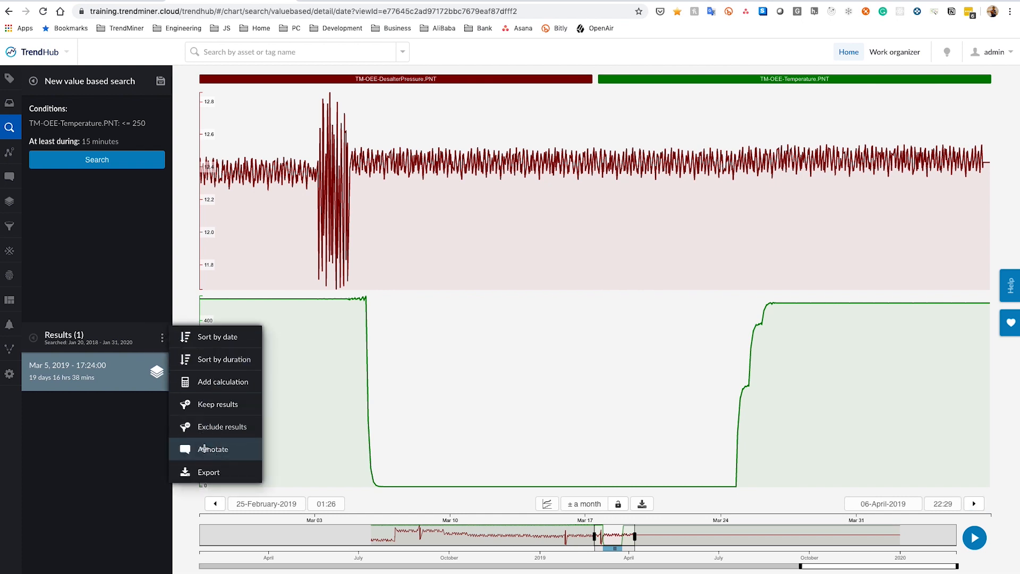
click(205, 449)
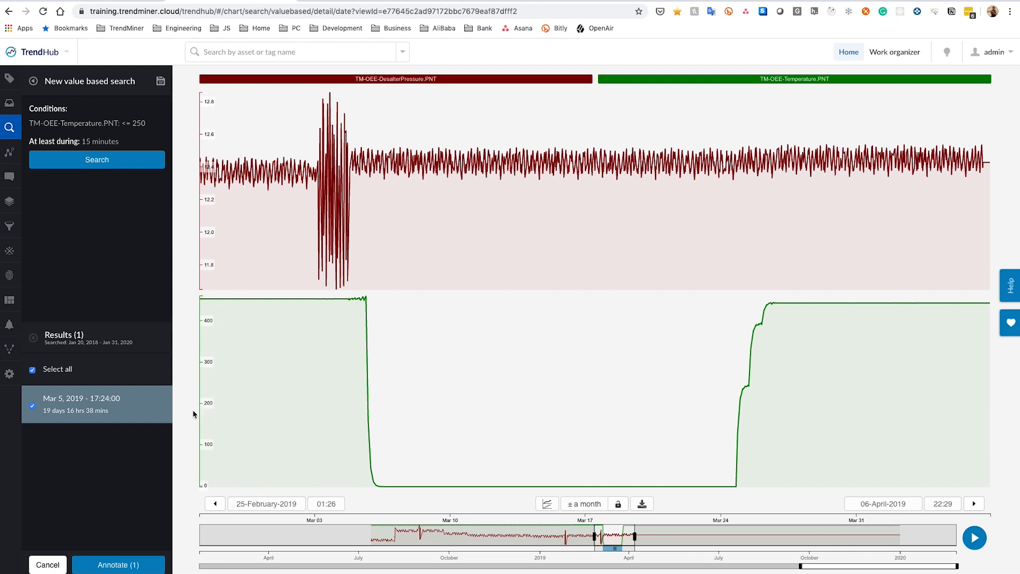
click(115, 568)
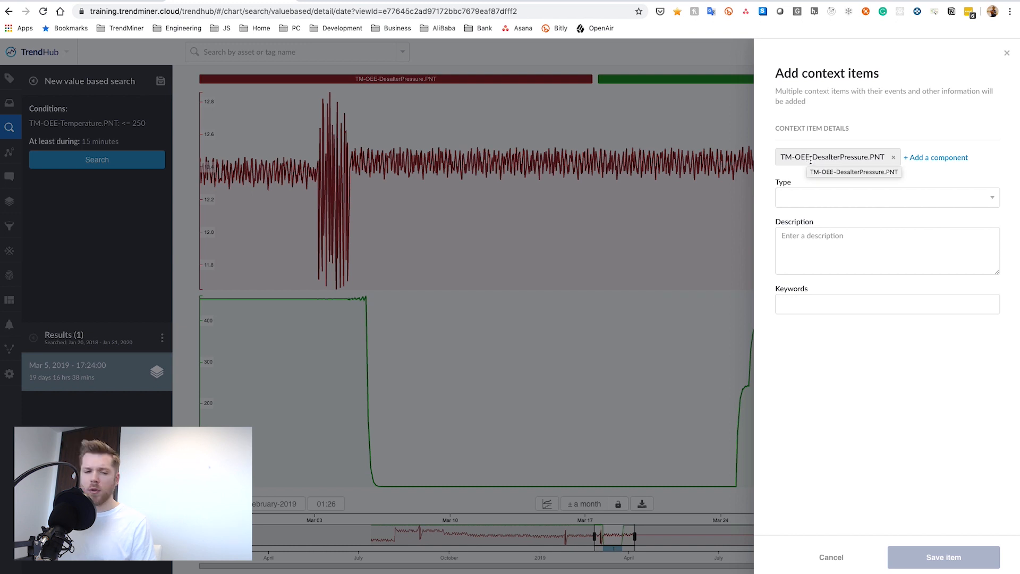
Step: Replace the TM-OEE-DesalterPressure.PNT component of the context item with the OEE asset
click(894, 158)
click(823, 158)
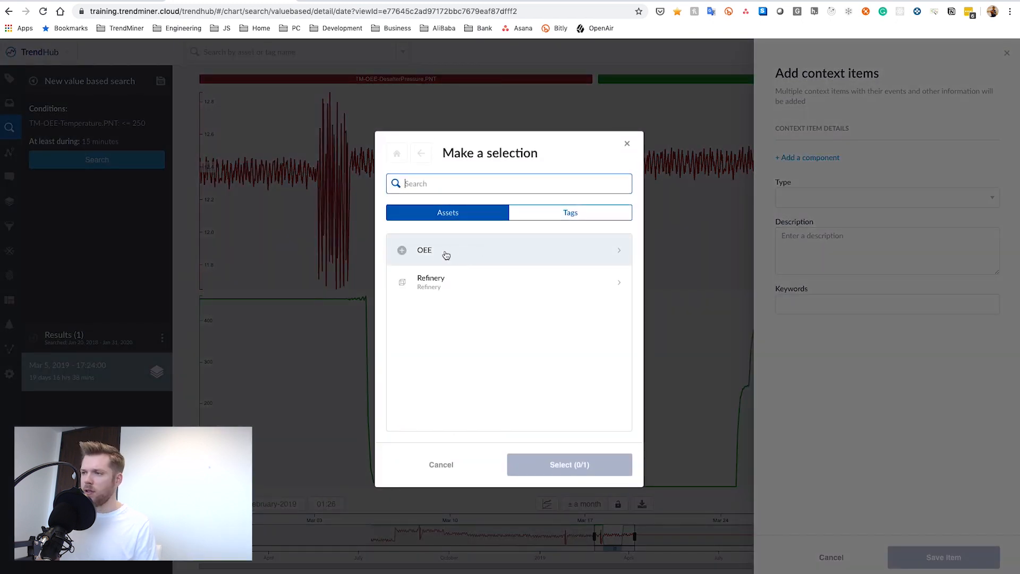
click(403, 255)
click(403, 255)
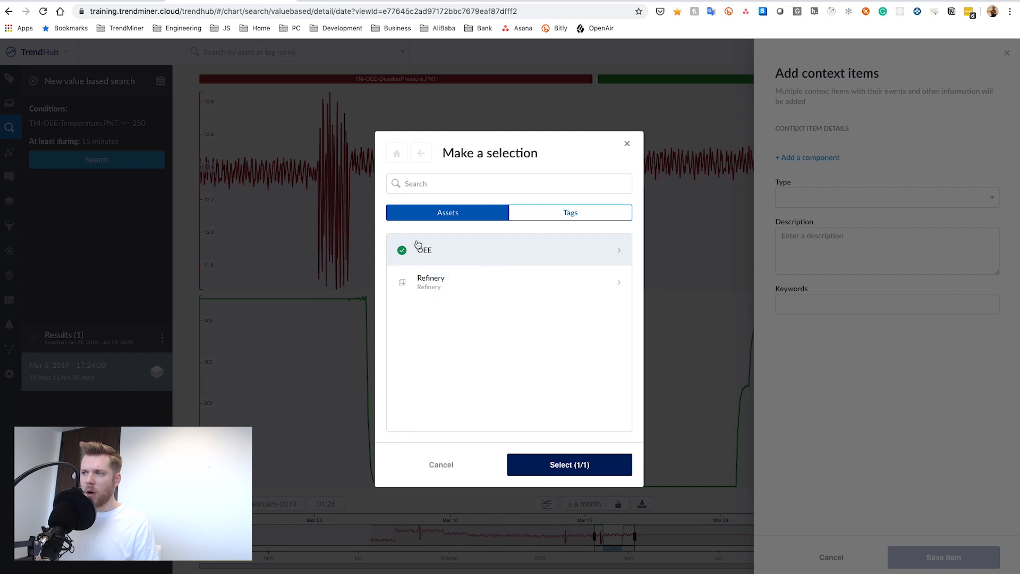
click(403, 255)
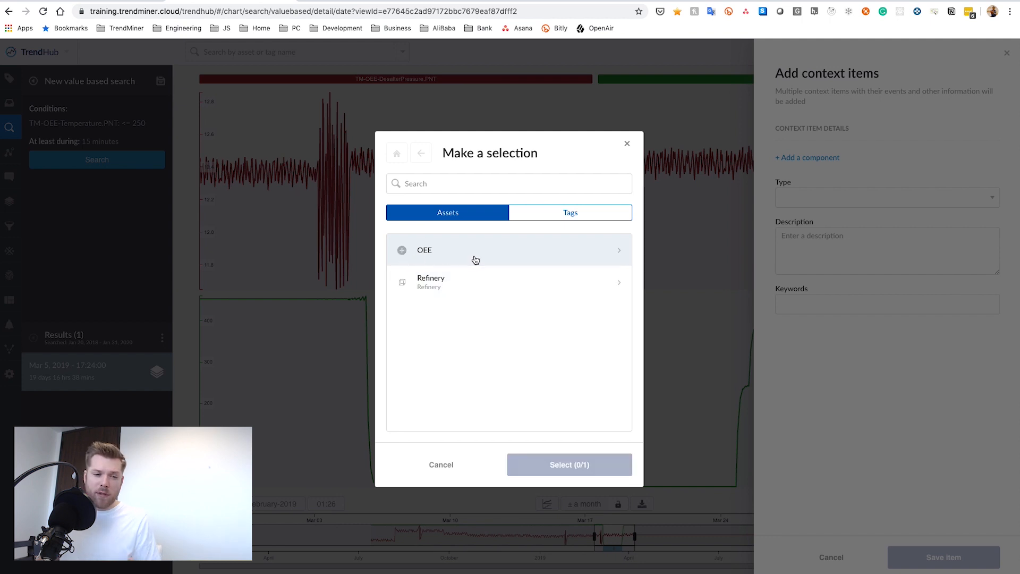
click(514, 258)
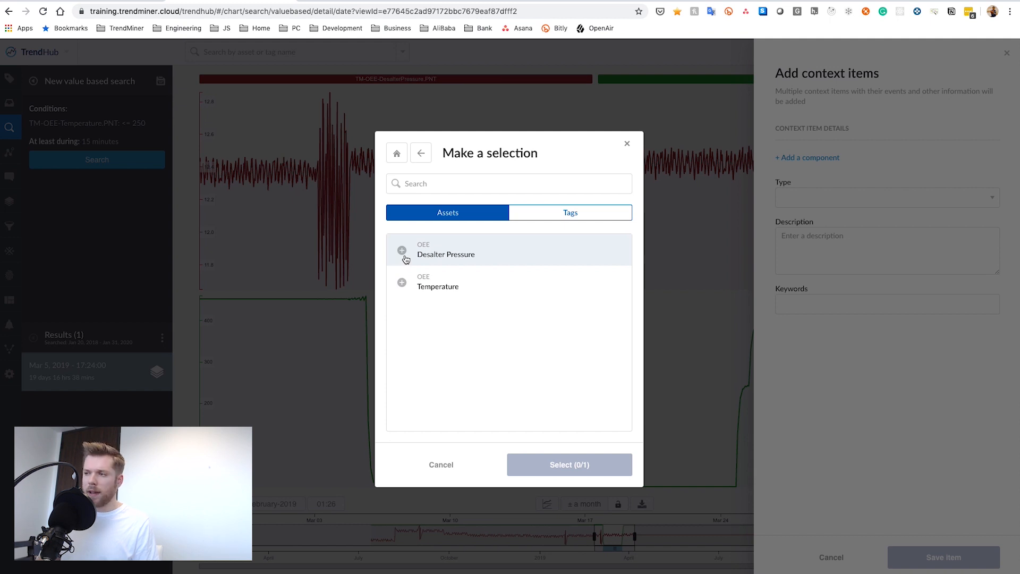
click(427, 158)
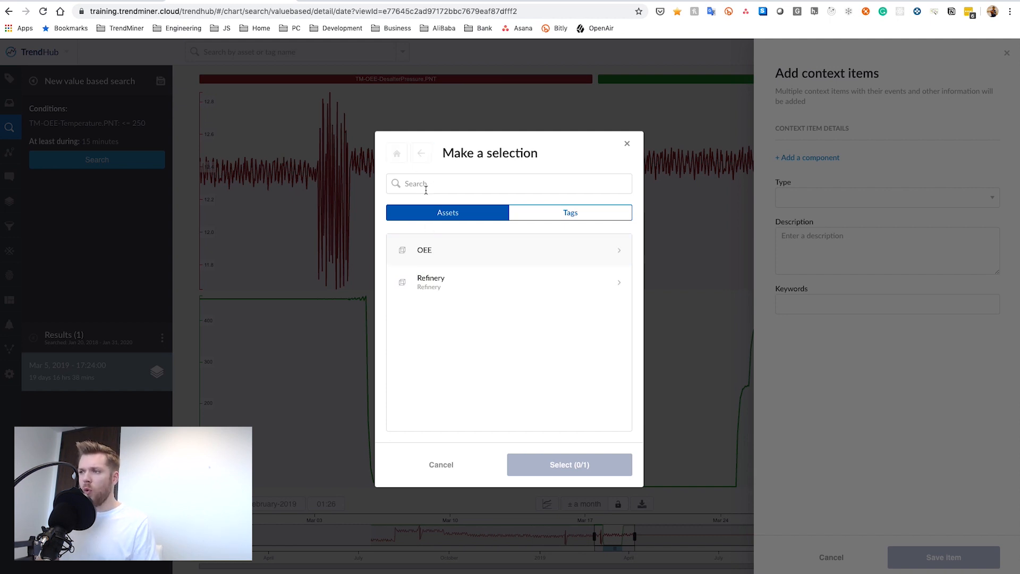
click(403, 251)
click(582, 468)
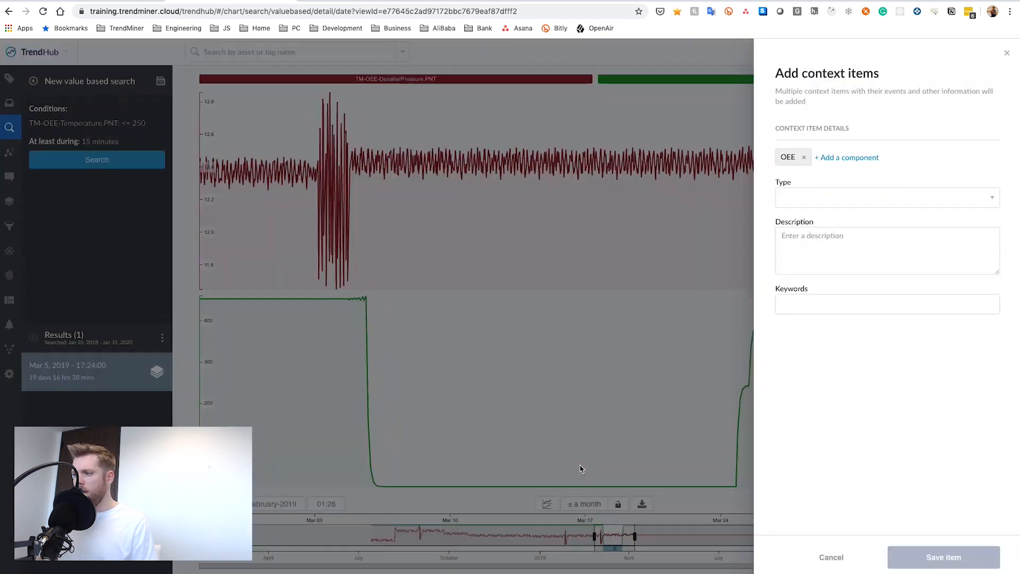
Step: Set the context item's type to Loss event and its description to "Furnace shutdown"
click(812, 194)
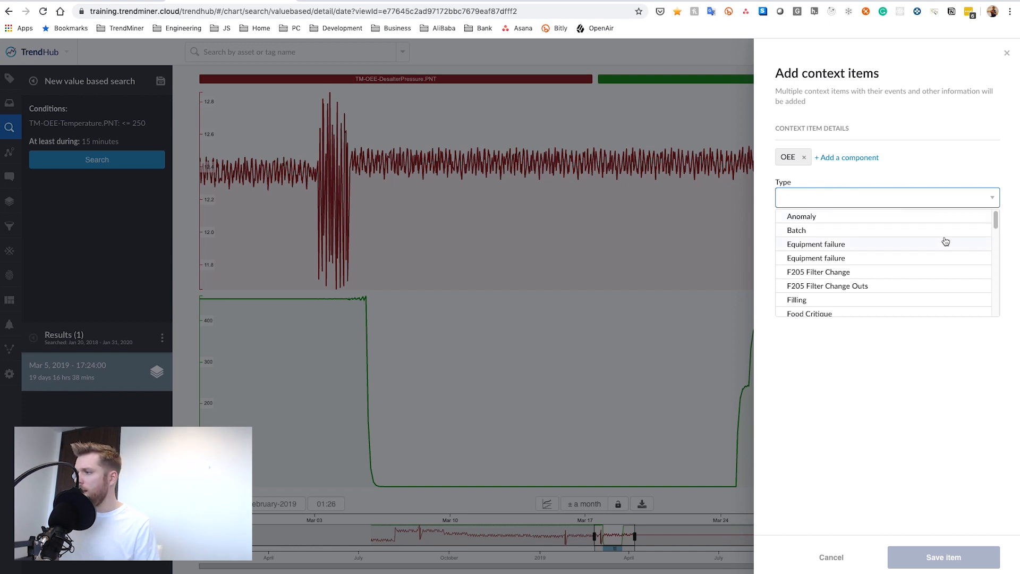
drag(997, 222, 992, 245)
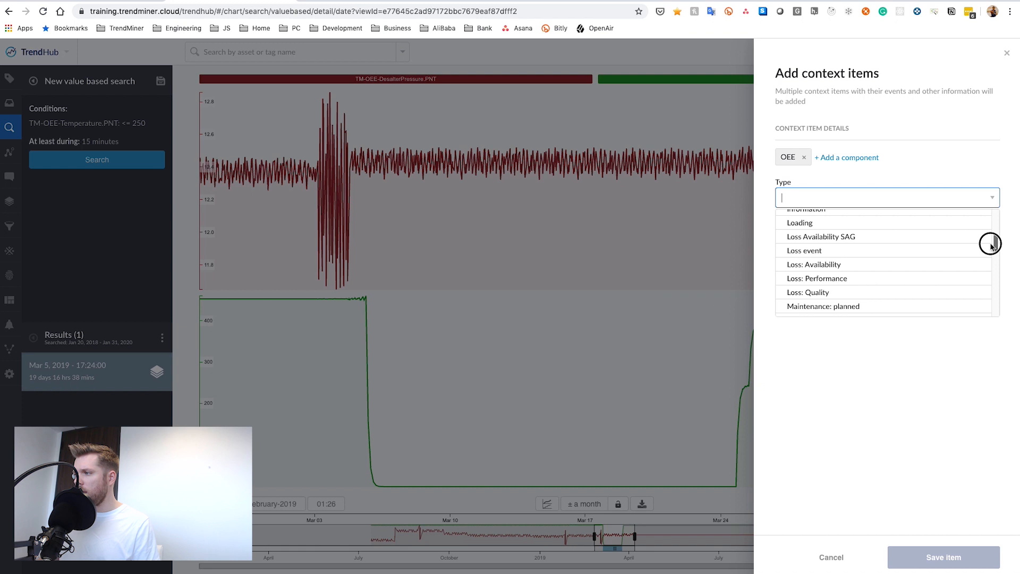
click(807, 252)
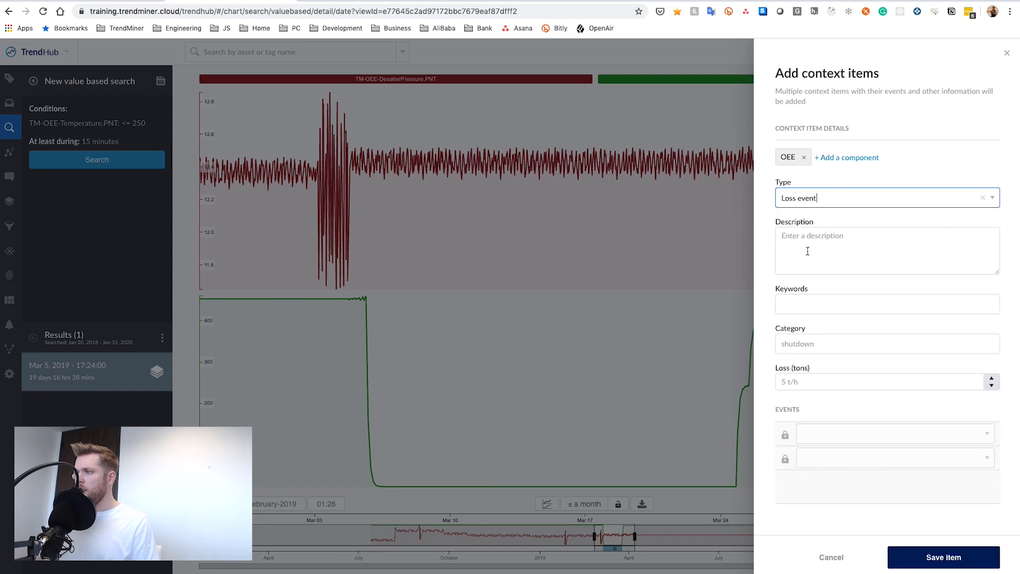
click(840, 248)
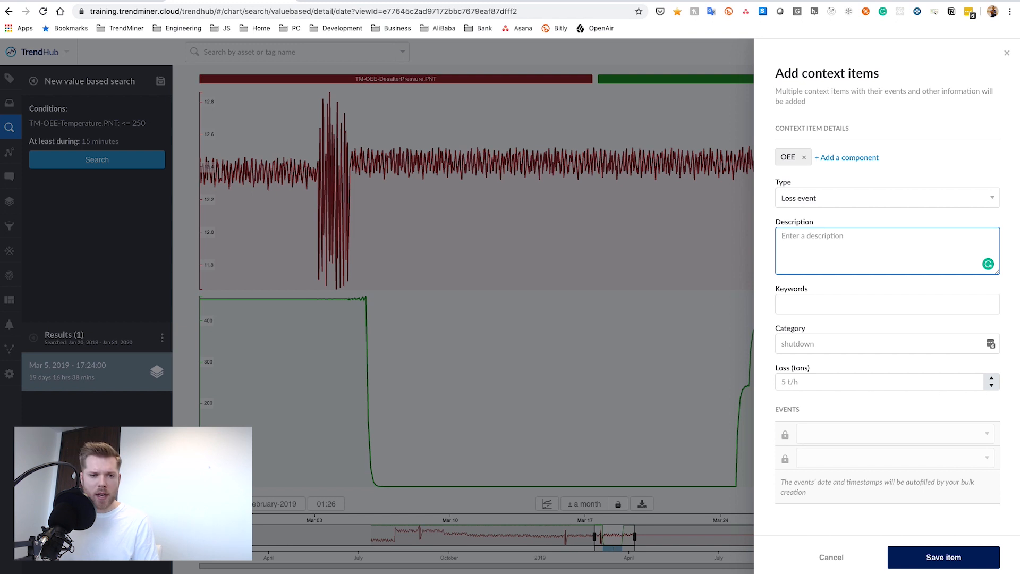
text(Temperat)
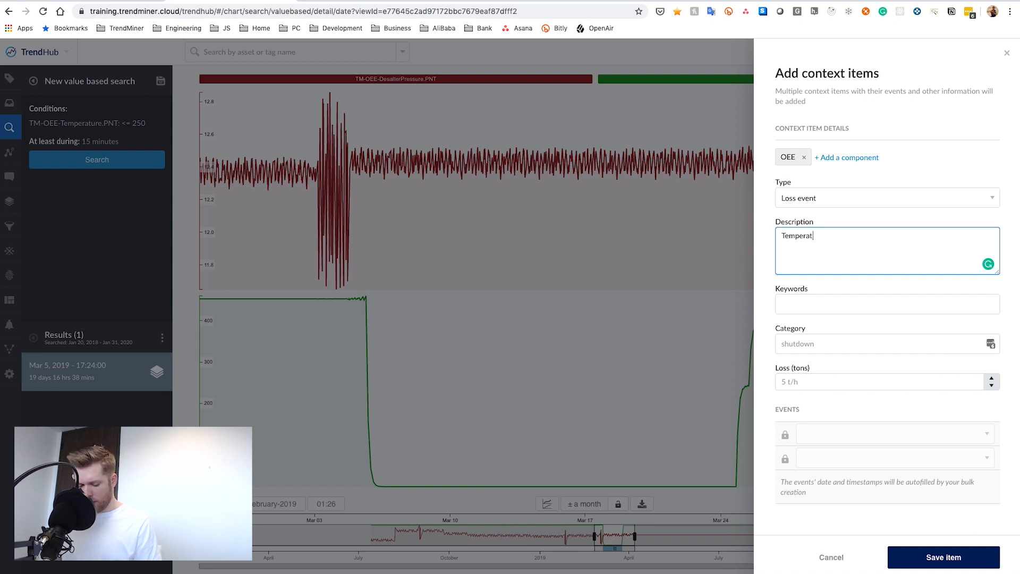
key(super+a)
text(Furnace shutdown)
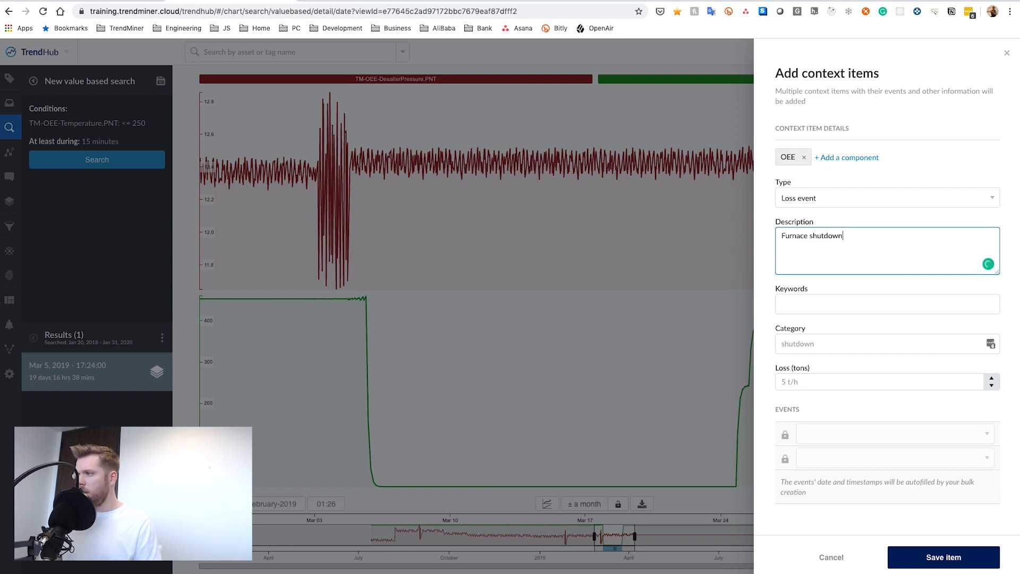
Step: Add the keywords Furnace and F101 to the context item
key(Tab)
text(Furnace)
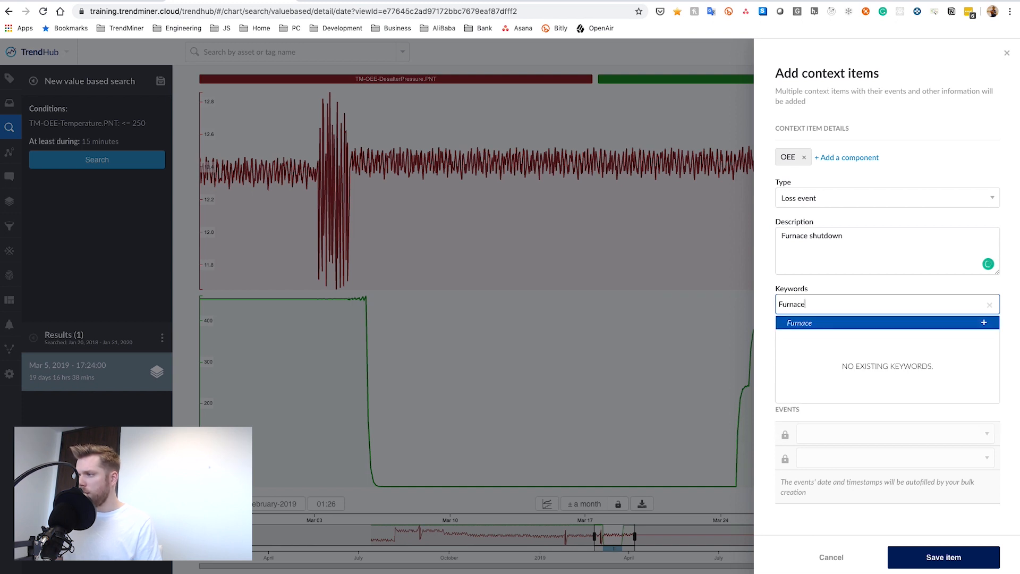
key(Return)
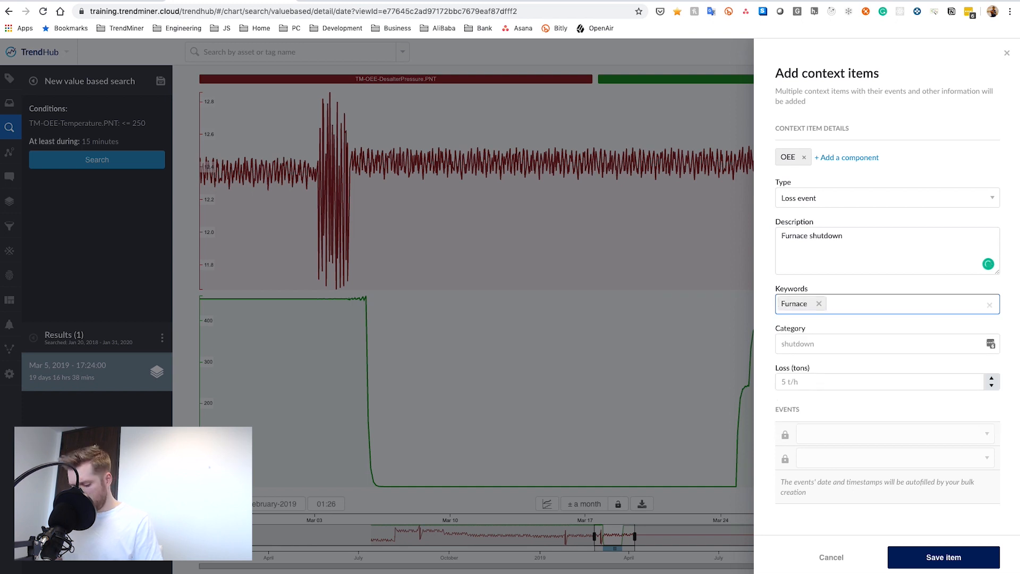
text(F101)
key(Return)
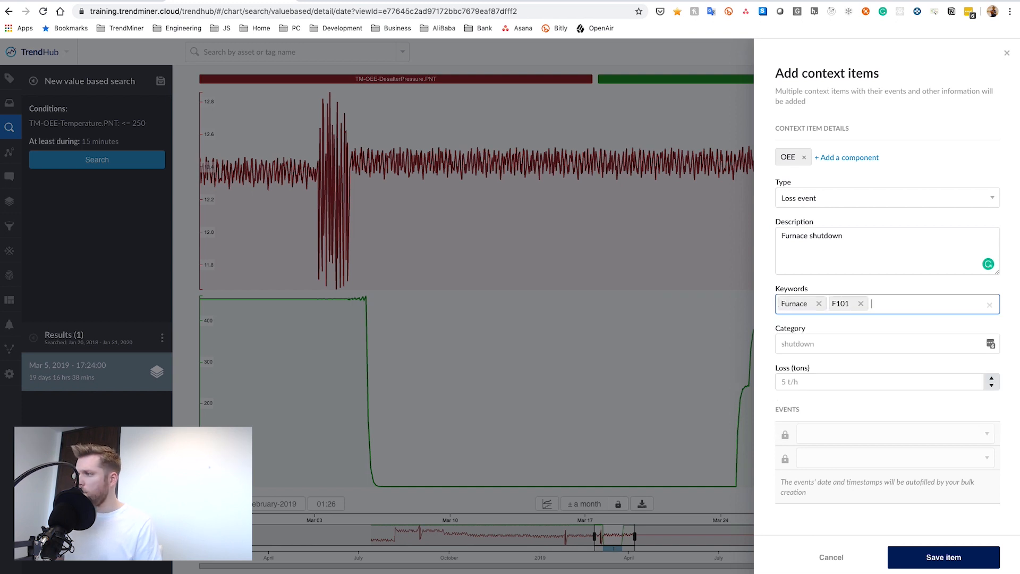
Step: Set the context item's category to "110 - Furnace" and its loss to 100 tons, and save the item
click(830, 343)
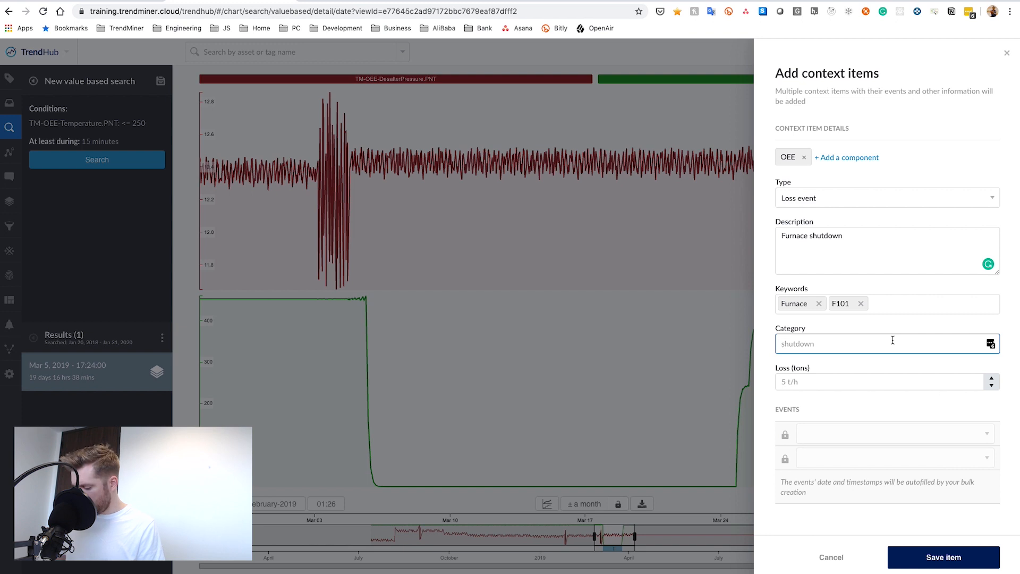
text(110 - Furnace)
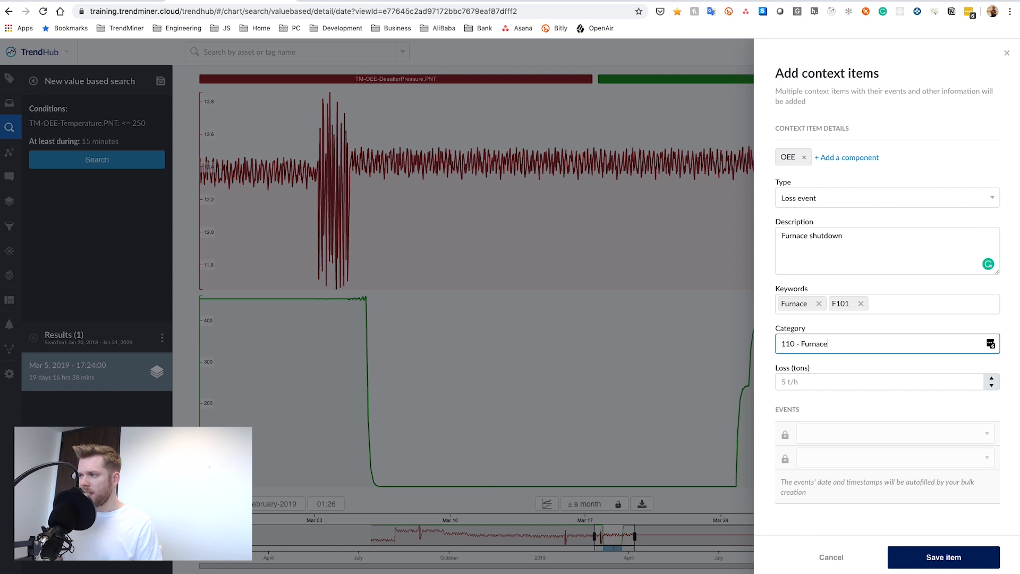
key(Tab)
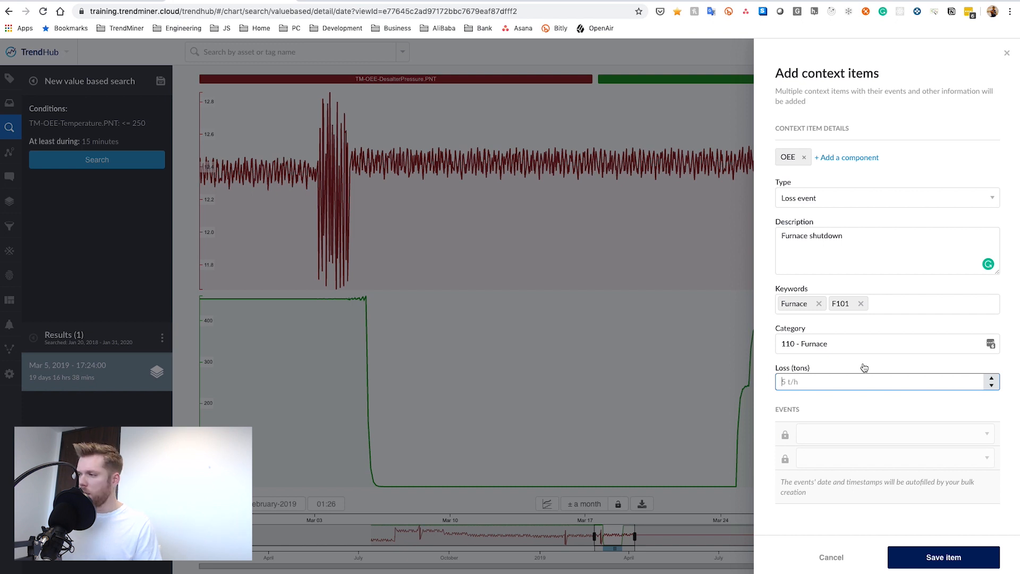
text(100)
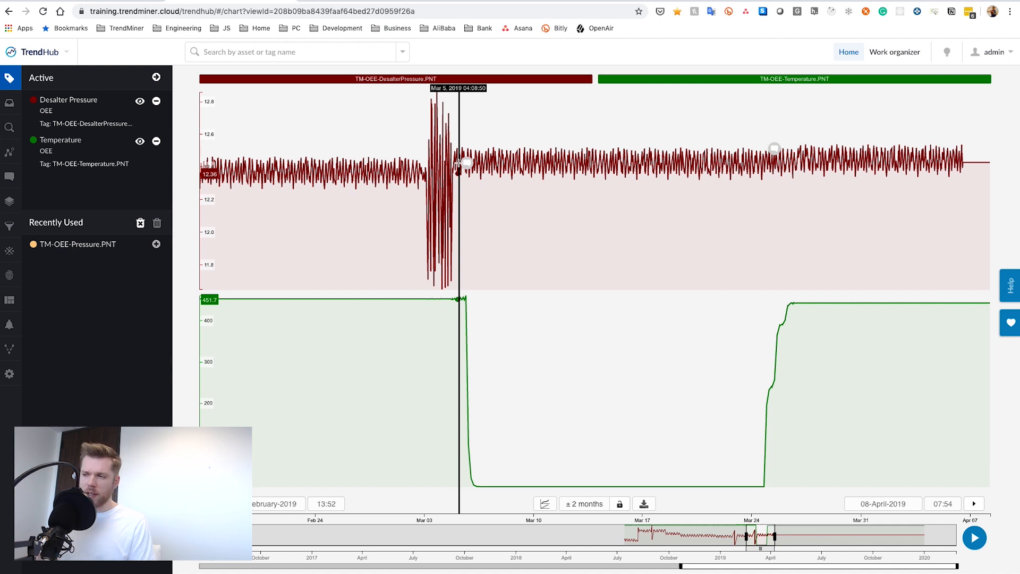
Step: Review the details of the furnace shutdown loss event from its start marker on the chart
click(466, 163)
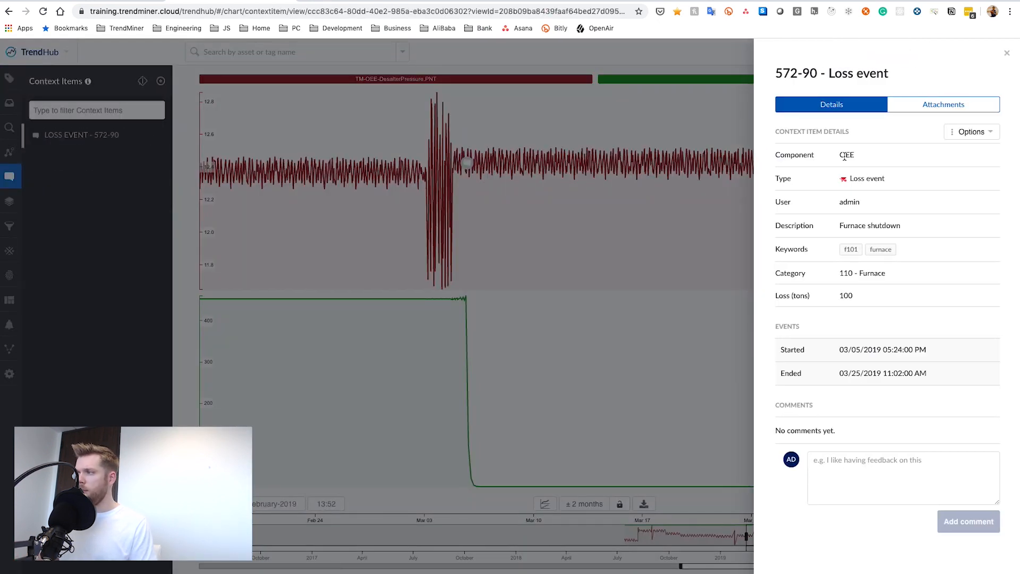
click(437, 180)
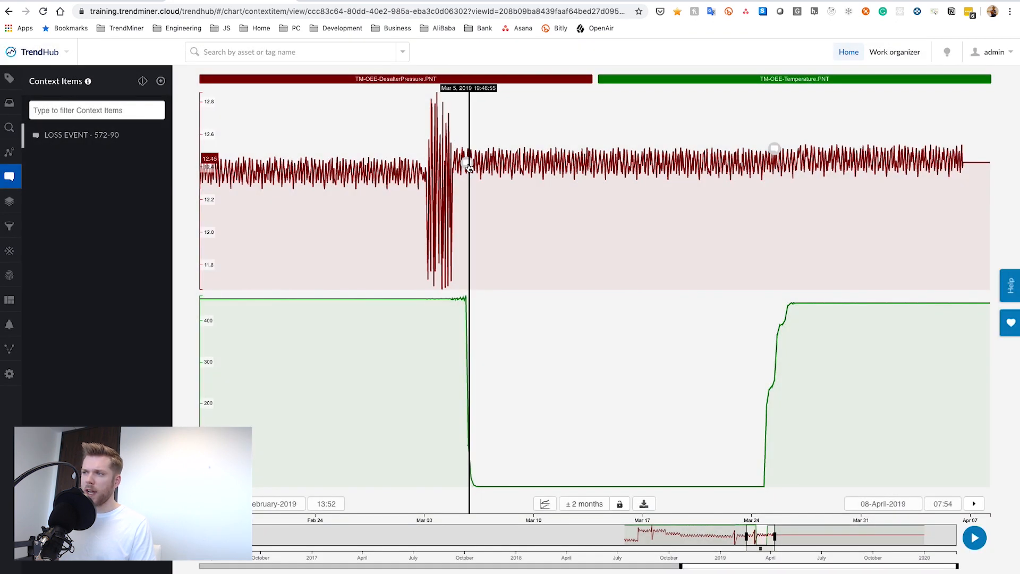
click(472, 167)
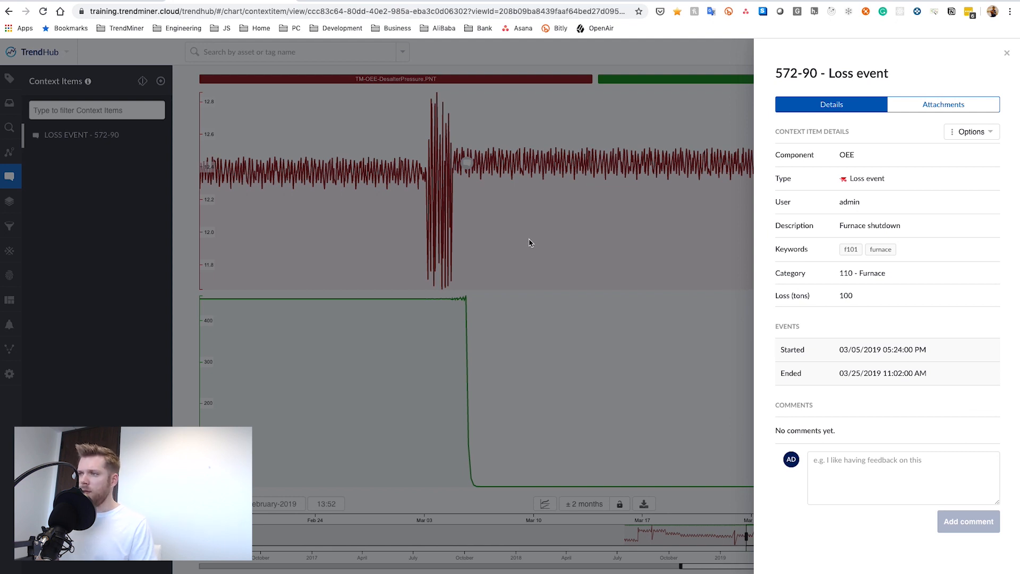
click(468, 218)
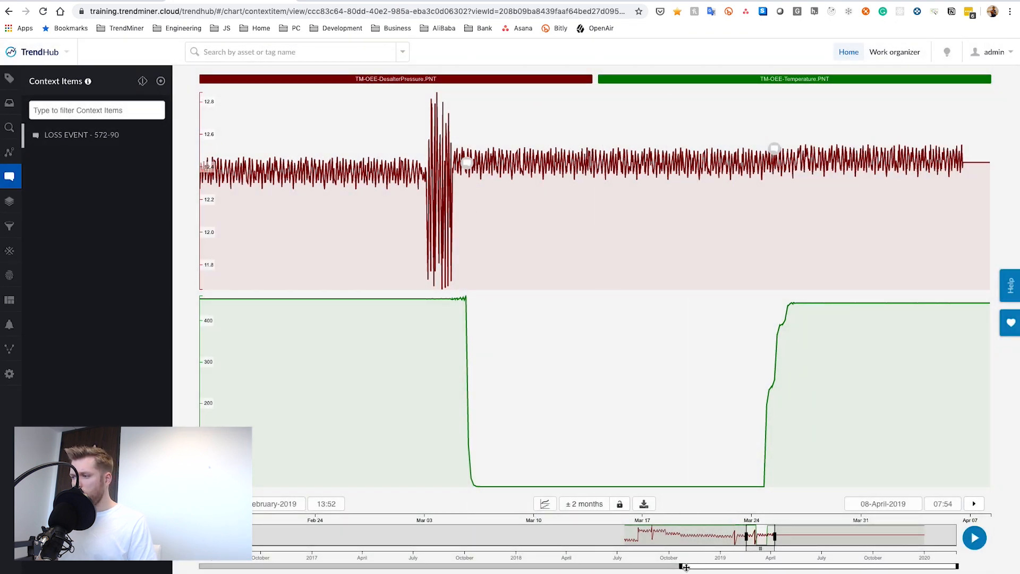
Step: Extend the chart period to about 9 months and zoom in on the first desalter pressure fluctuation around the end of August 2018
drag(681, 567, 796, 567)
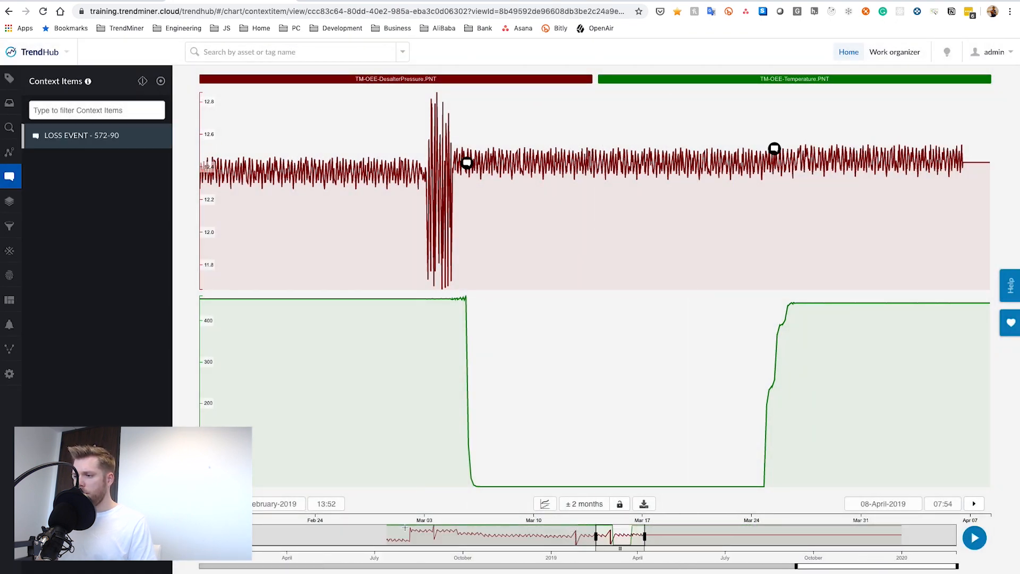
drag(659, 533, 684, 533)
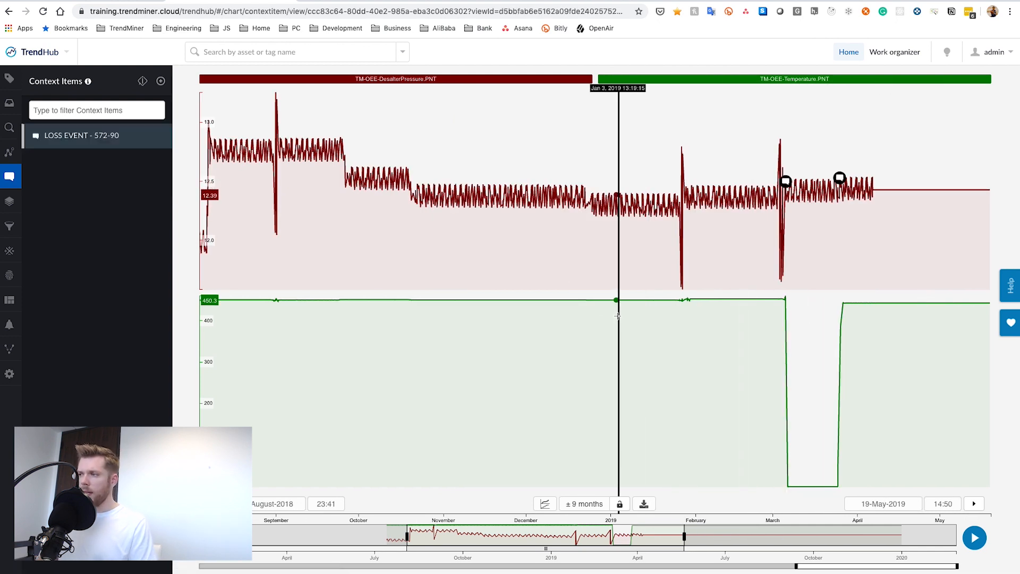
drag(258, 164, 311, 160)
click(322, 141)
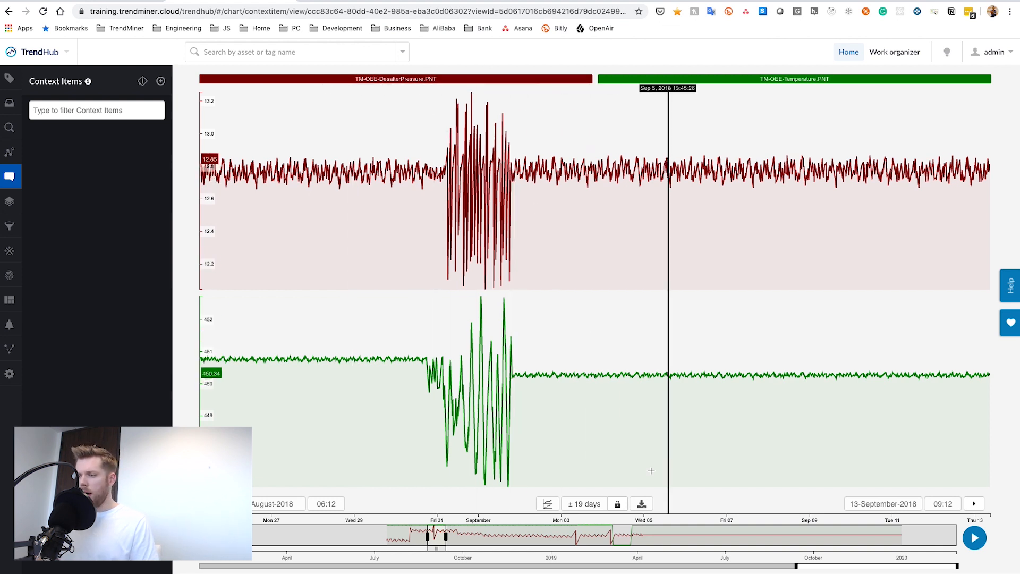
Step: Focus the chart on about one week around the late August 2018 pressure fluctuation and open the tag builder
drag(465, 533, 401, 534)
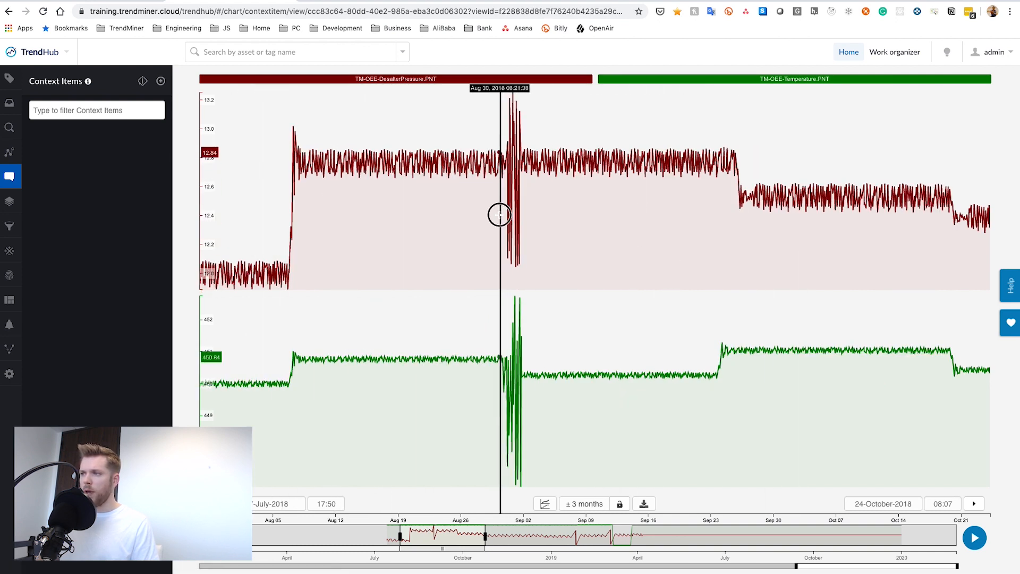
drag(499, 214, 542, 215)
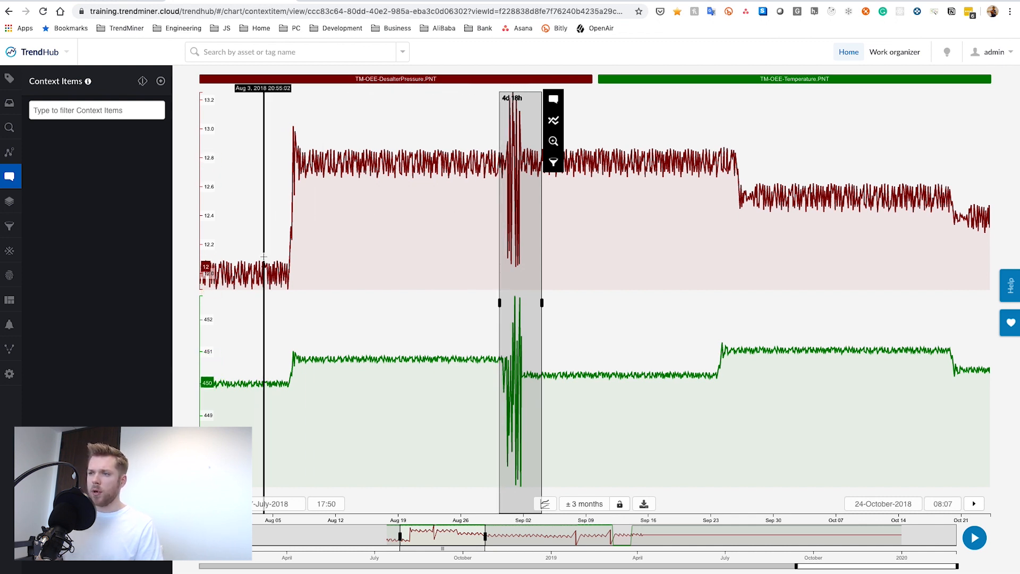
click(351, 223)
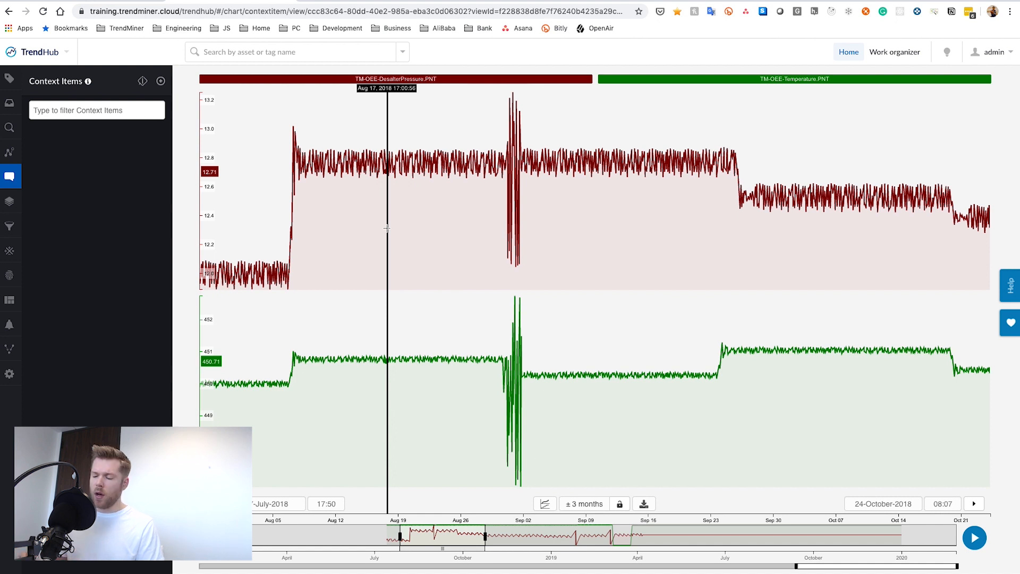
drag(473, 181, 539, 170)
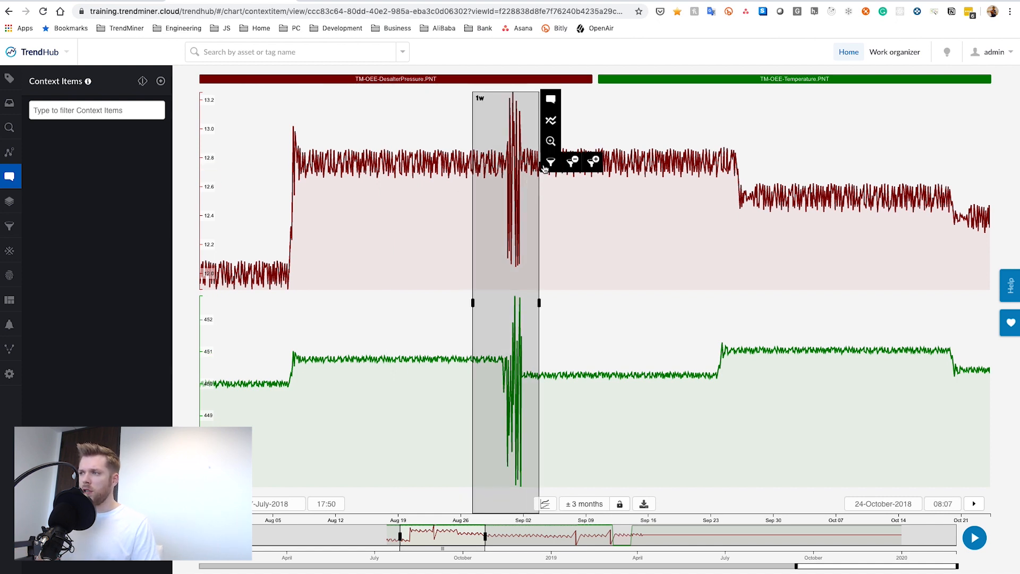
click(550, 143)
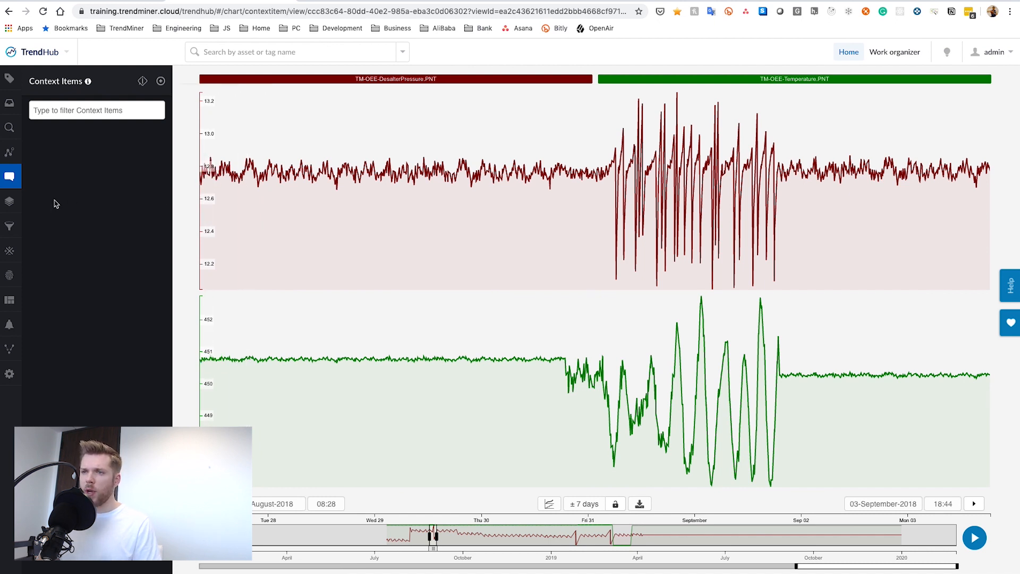
click(9, 250)
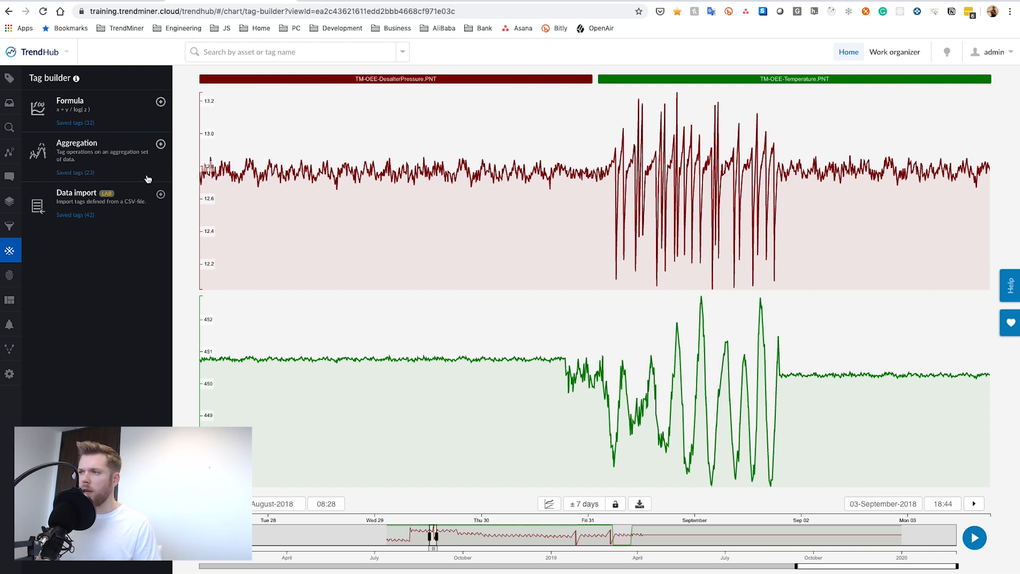
click(95, 156)
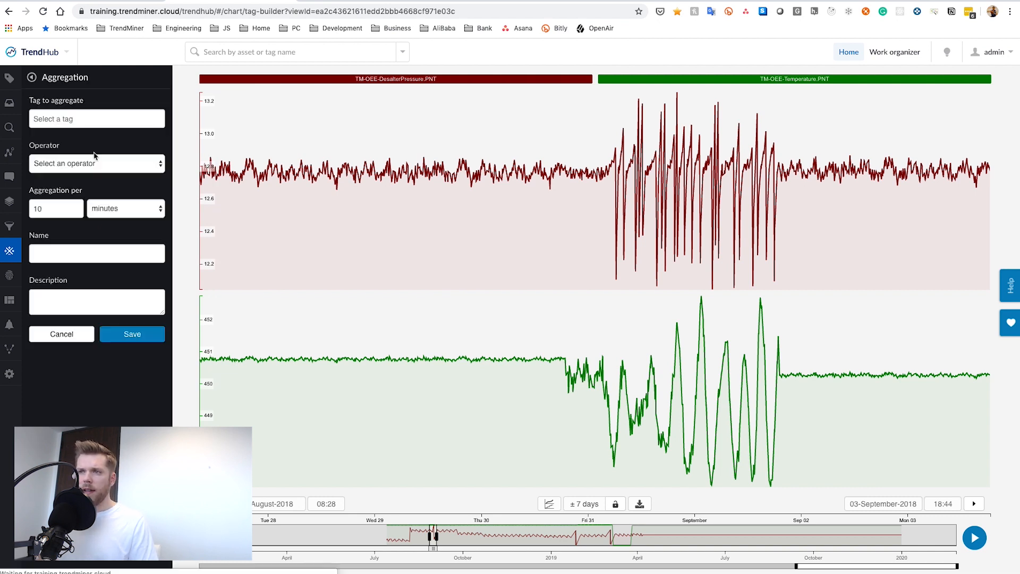
click(107, 120)
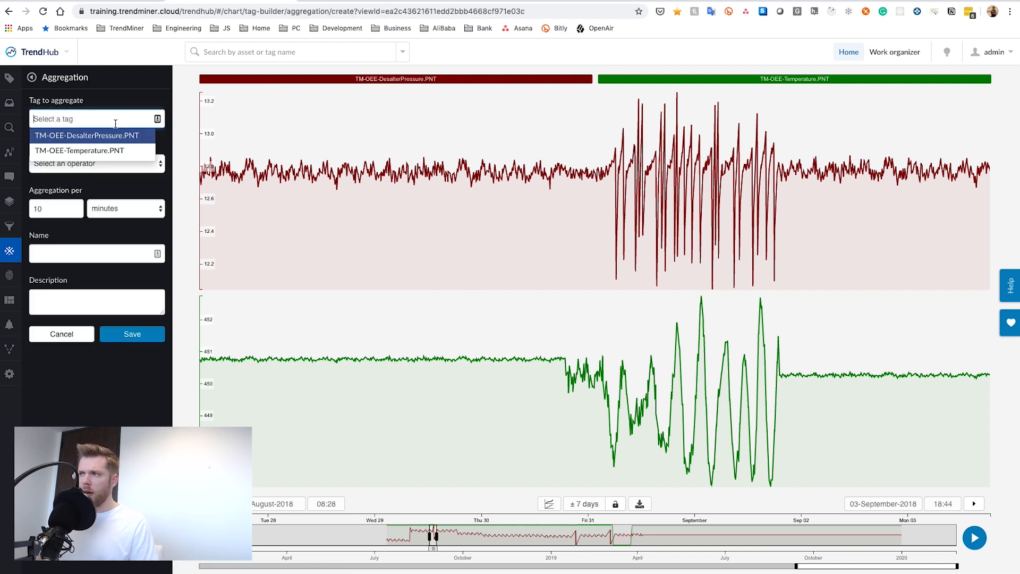
click(104, 138)
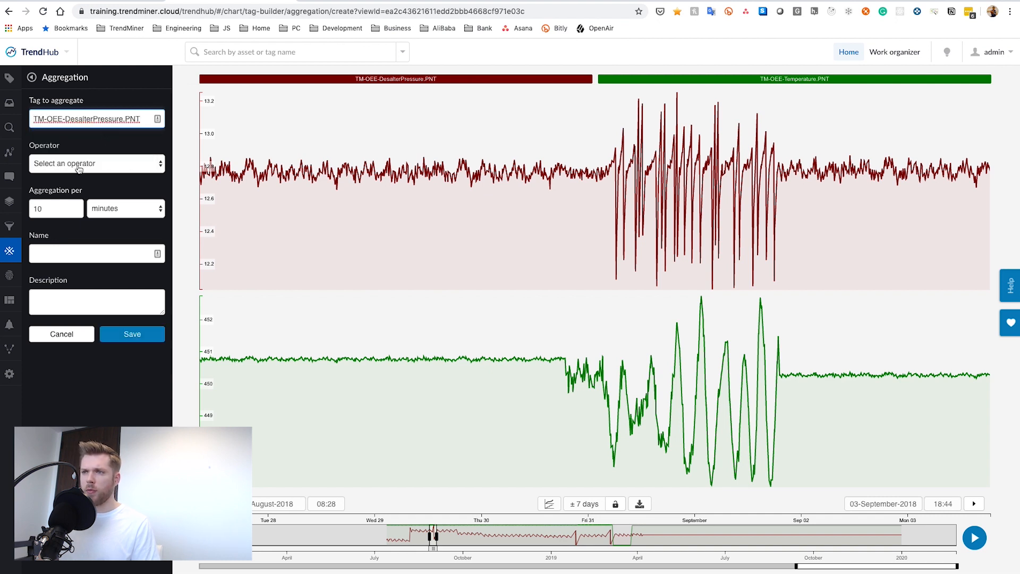
click(79, 166)
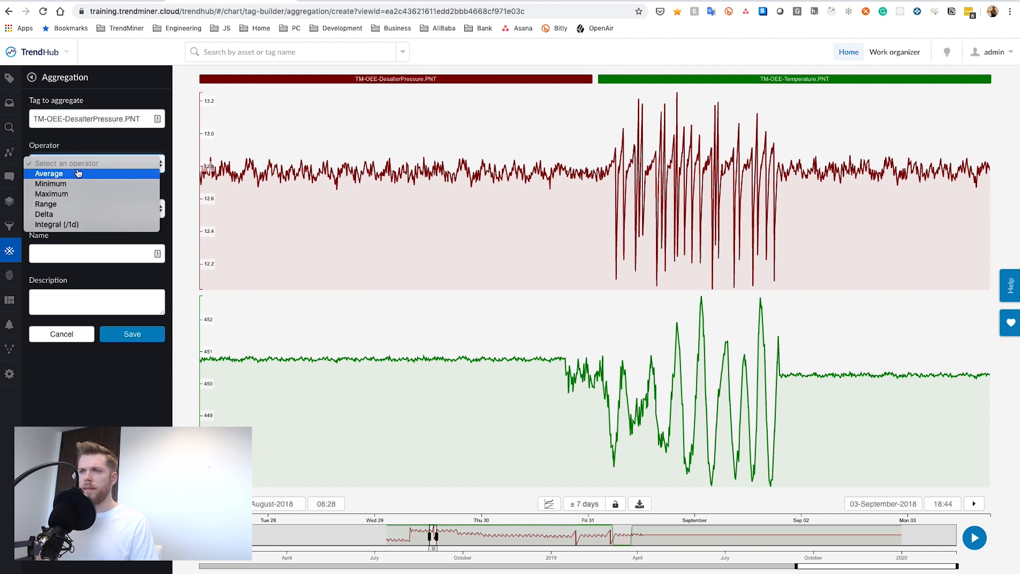
click(58, 208)
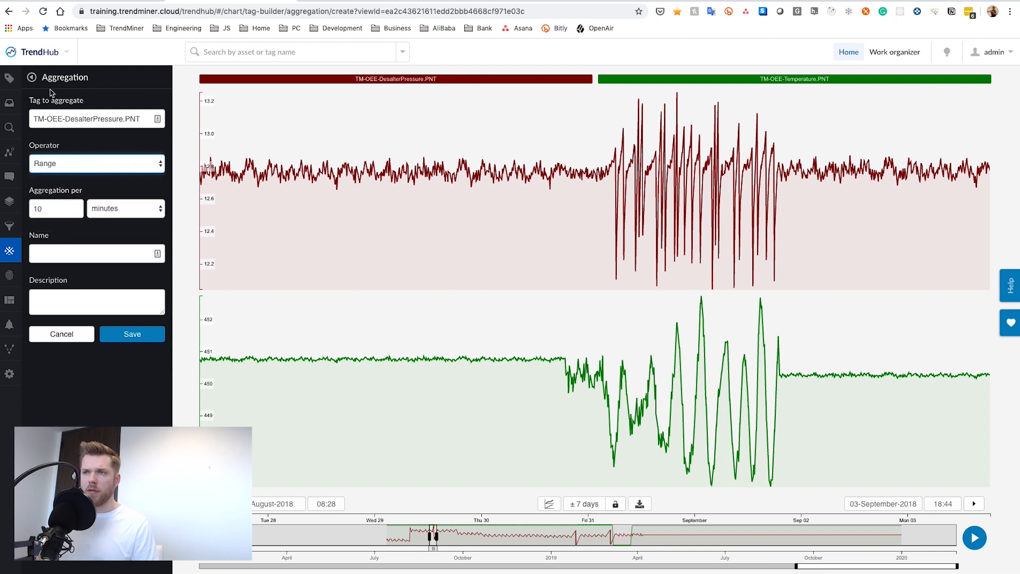
click(32, 77)
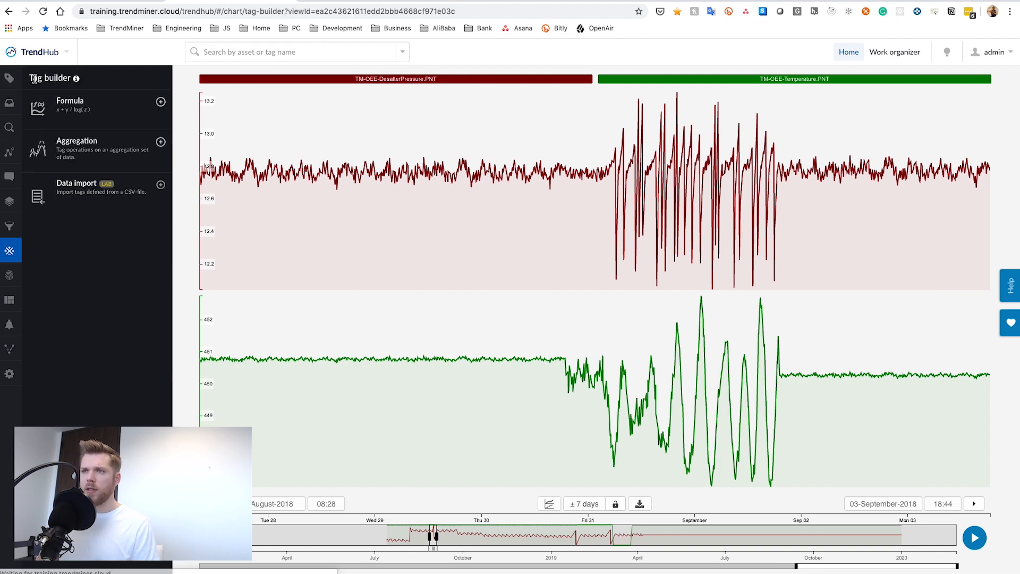
Step: Consult the tag builder help on aggregation and its overview of available operators
click(76, 79)
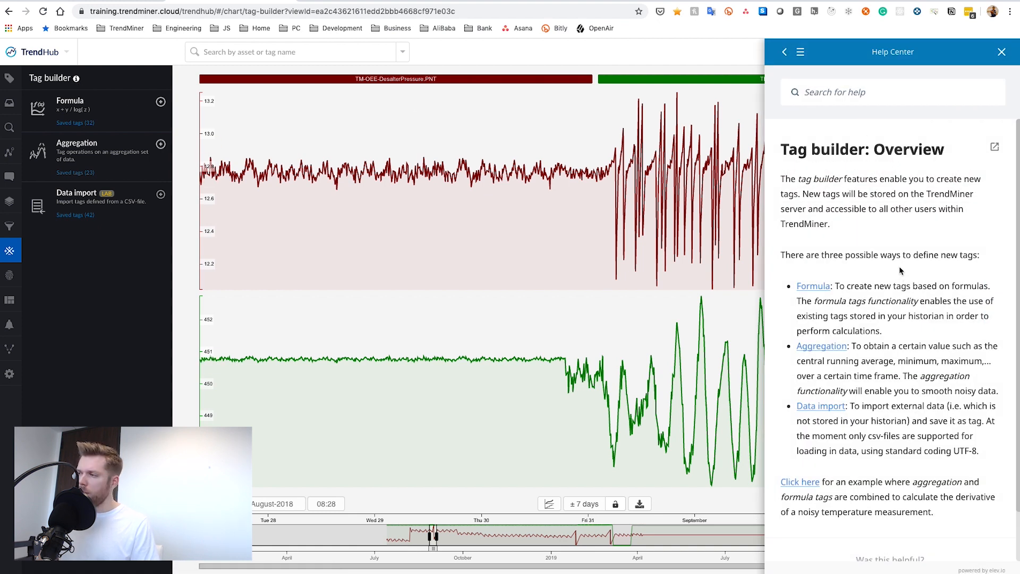
click(817, 347)
scroll(863, 296, down, 5)
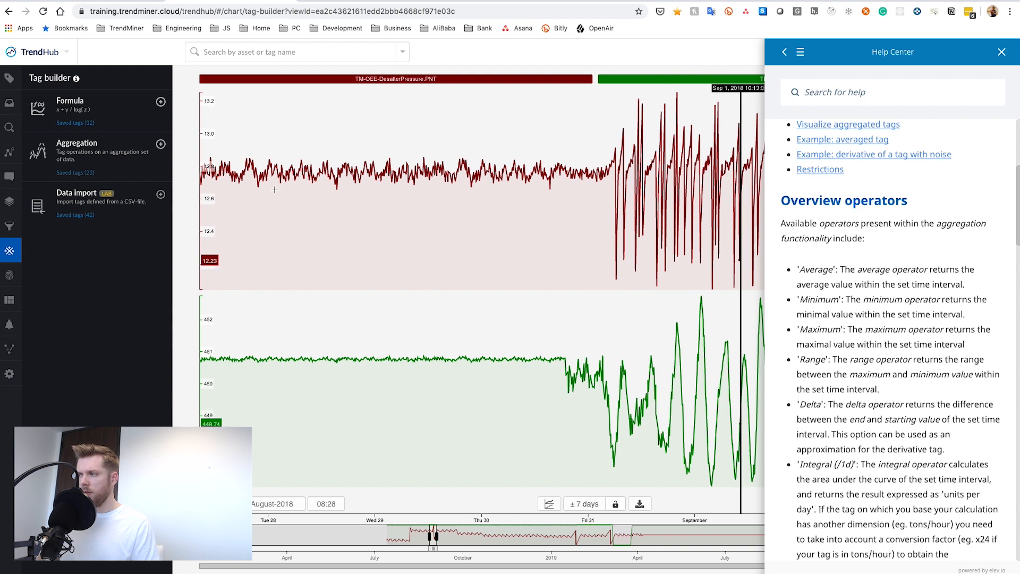
Step: Create a new aggregation of the TM-OEE-DesalterPressure.PNT tag with the Range operator
click(80, 151)
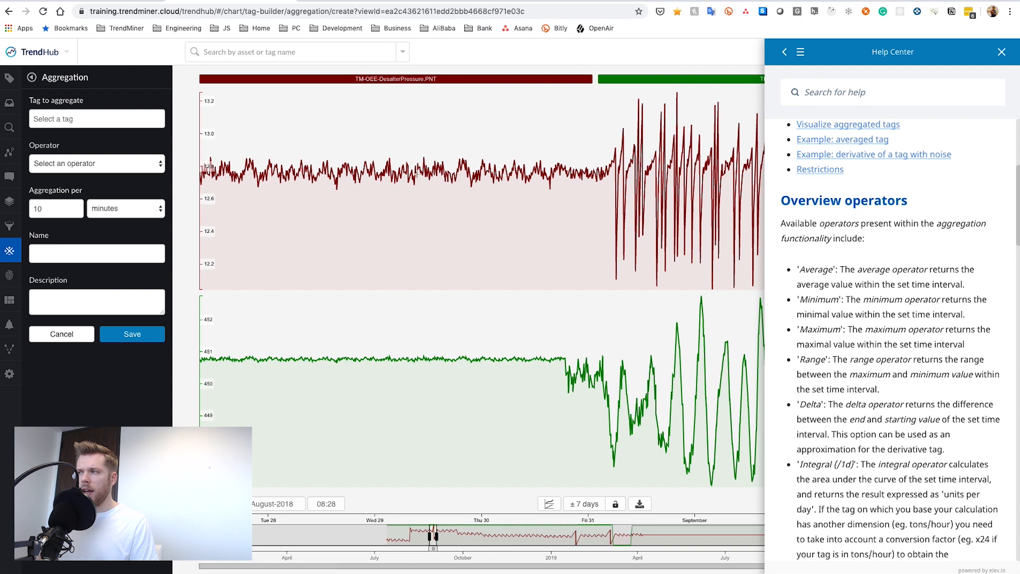
click(109, 119)
click(101, 141)
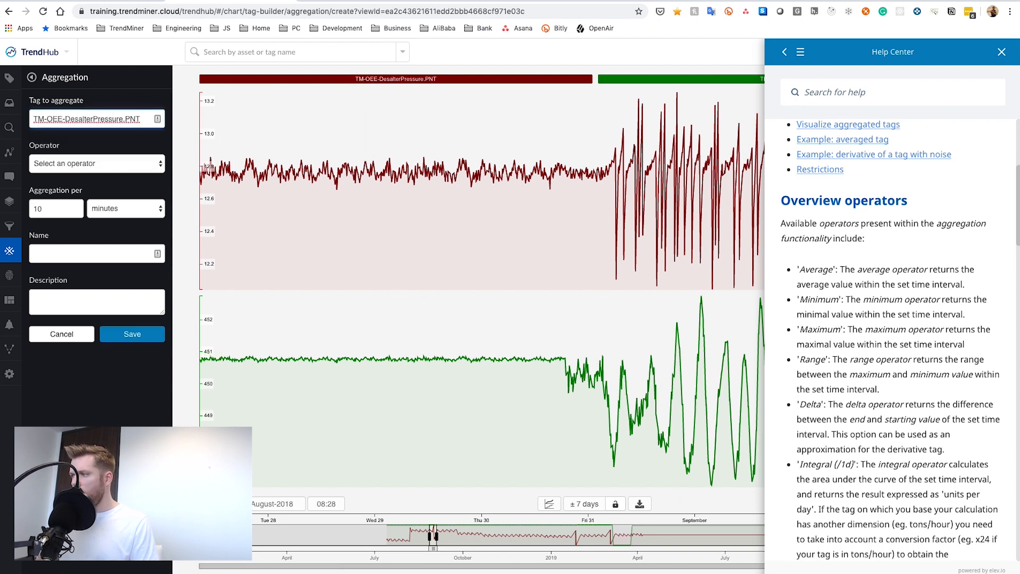
drag(883, 389, 814, 354)
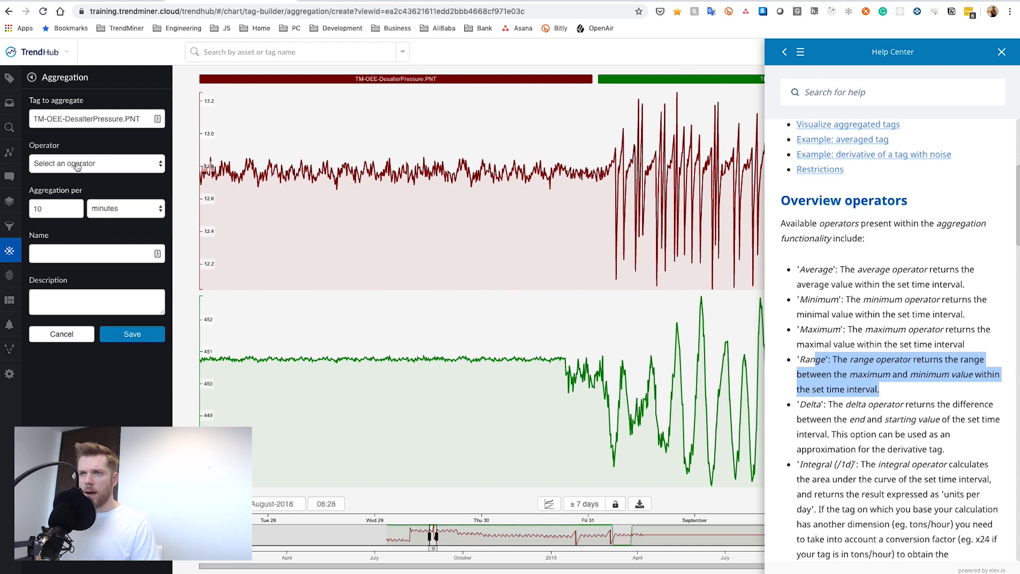
click(77, 167)
click(58, 204)
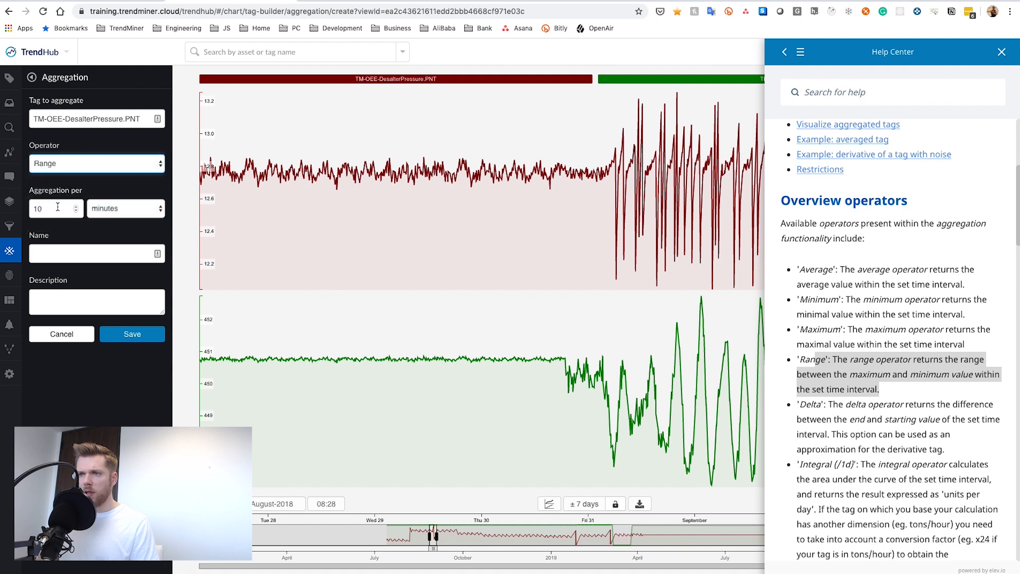
Step: Mark about 1 day 4 hours of the pressure fluctuation on the chart and set the aggregation period to 2 hours
drag(606, 186, 731, 185)
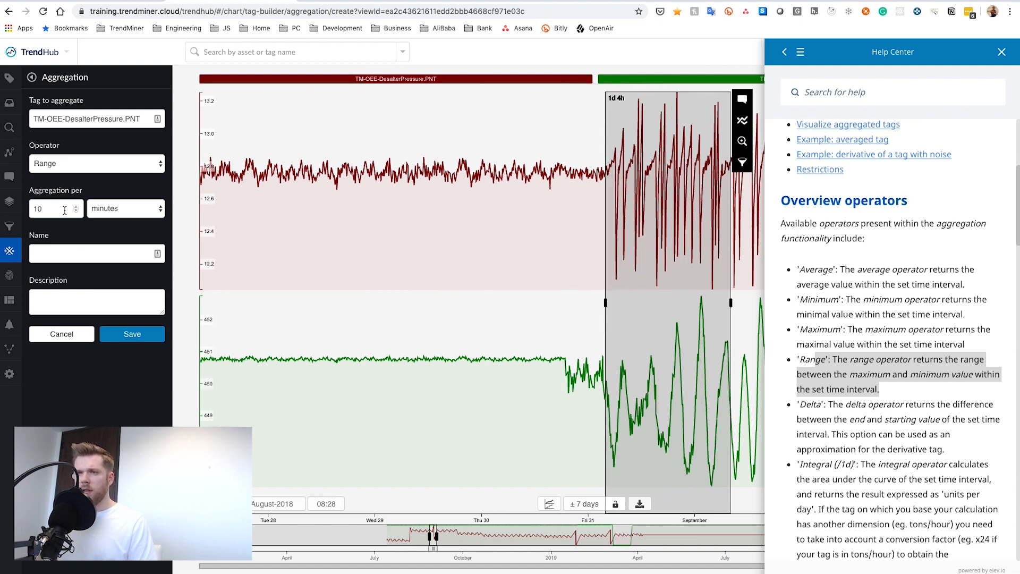
click(55, 210)
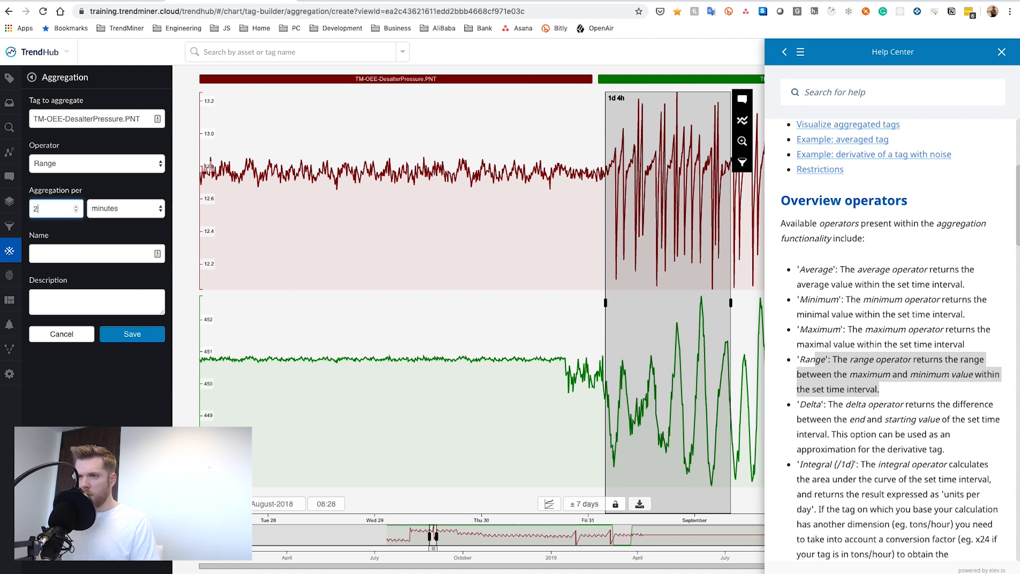
click(146, 212)
click(125, 218)
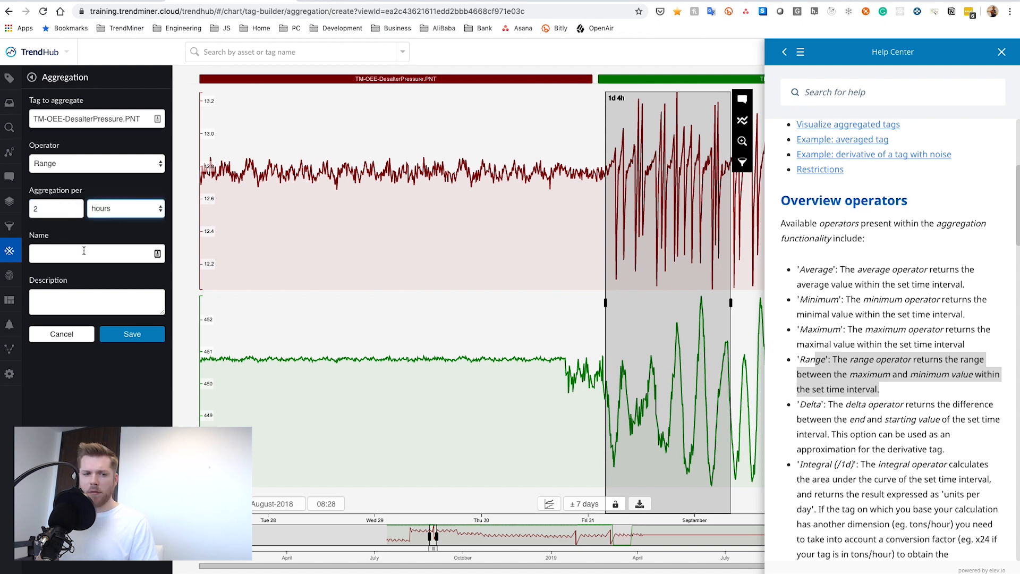
Step: Name the new aggregation [HOU] DesalterPressure-Range
click(79, 252)
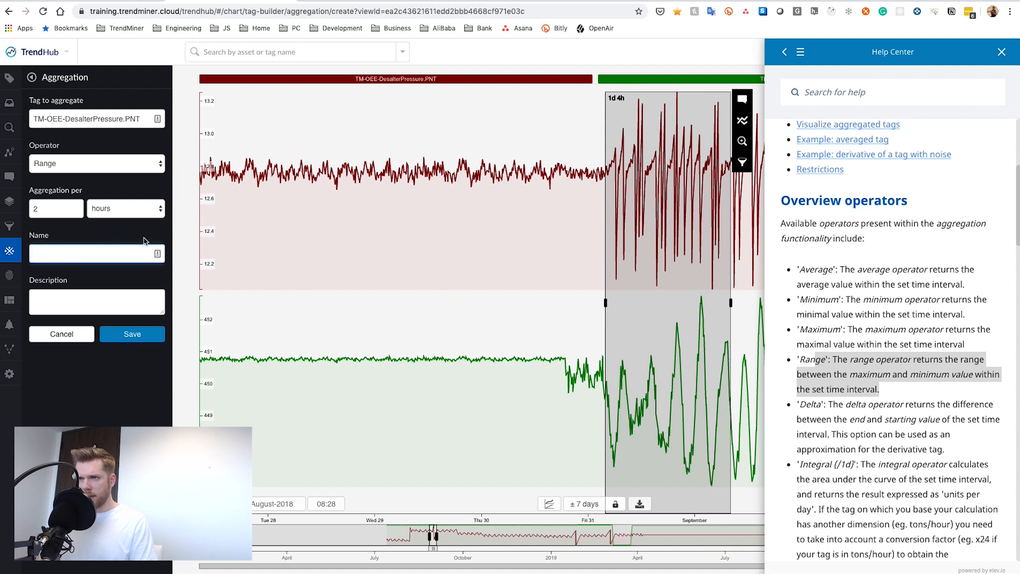
text(Desalter)
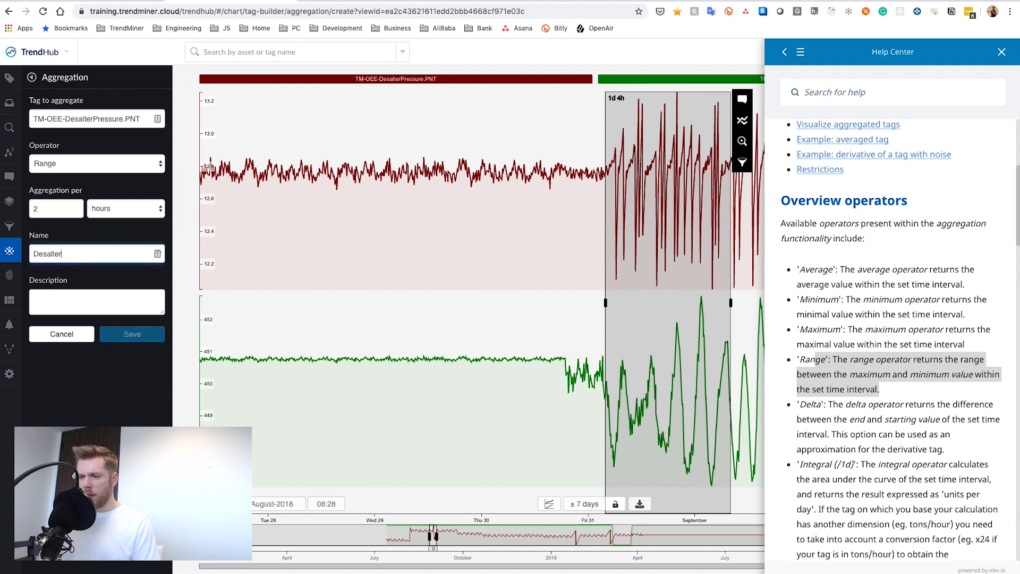
text(Pressur)
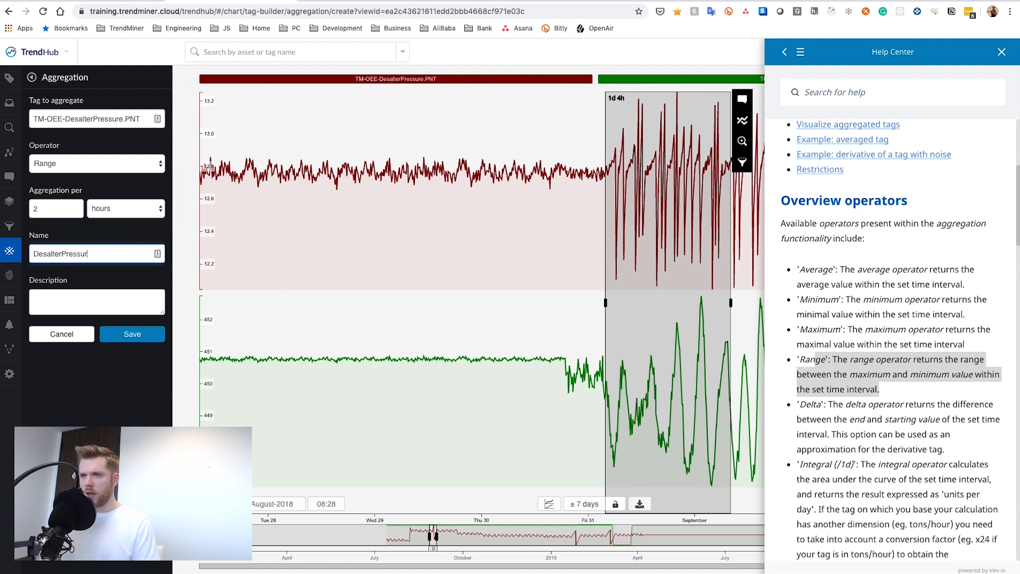
text(e)
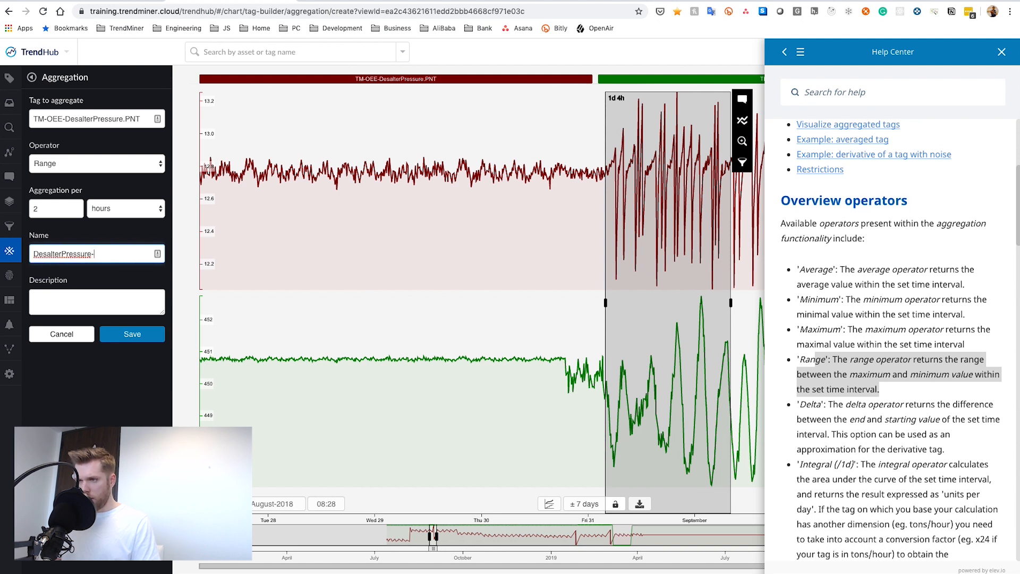
text(-)
key(BackSpace)
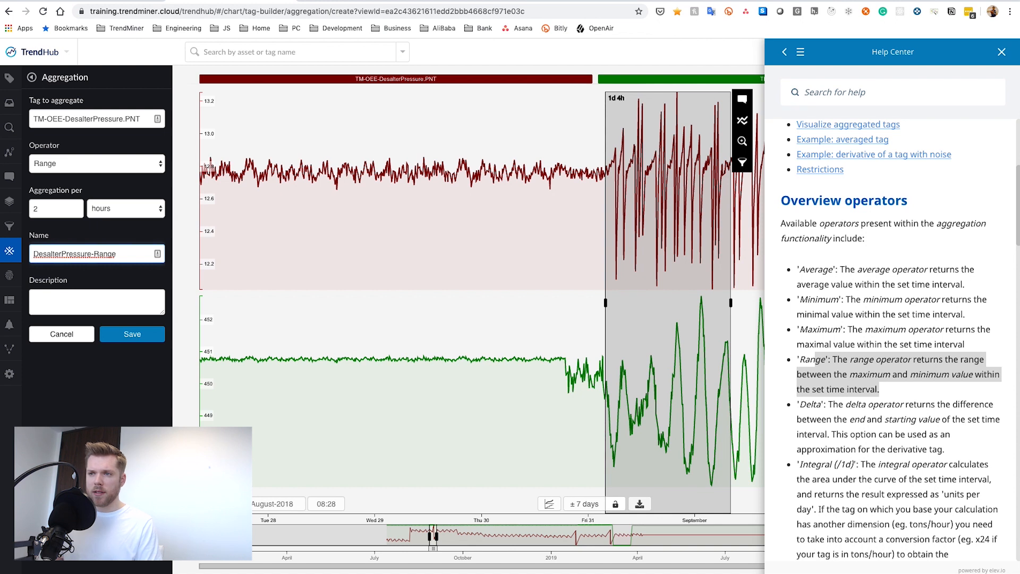
text([)
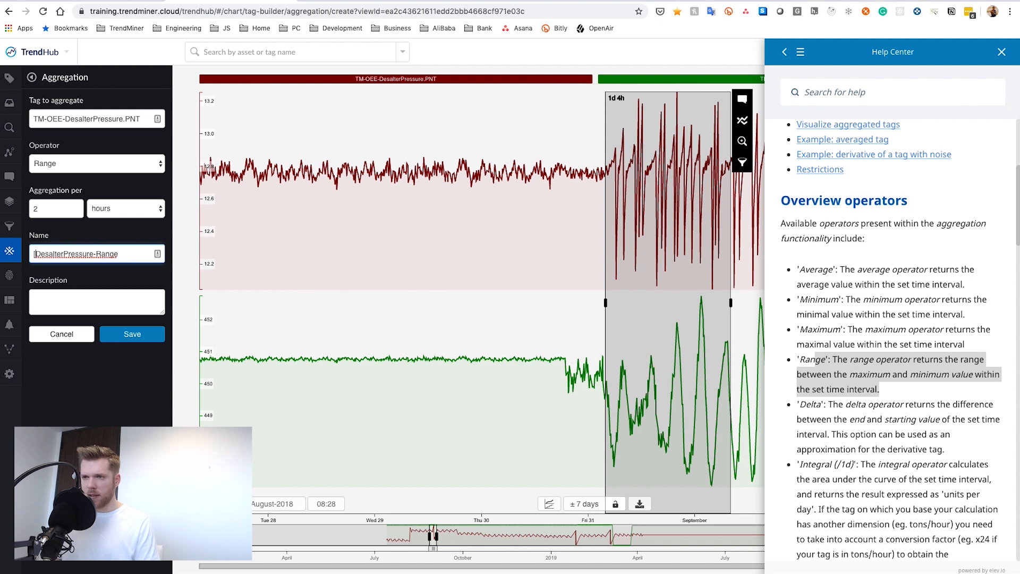
text(HOU)
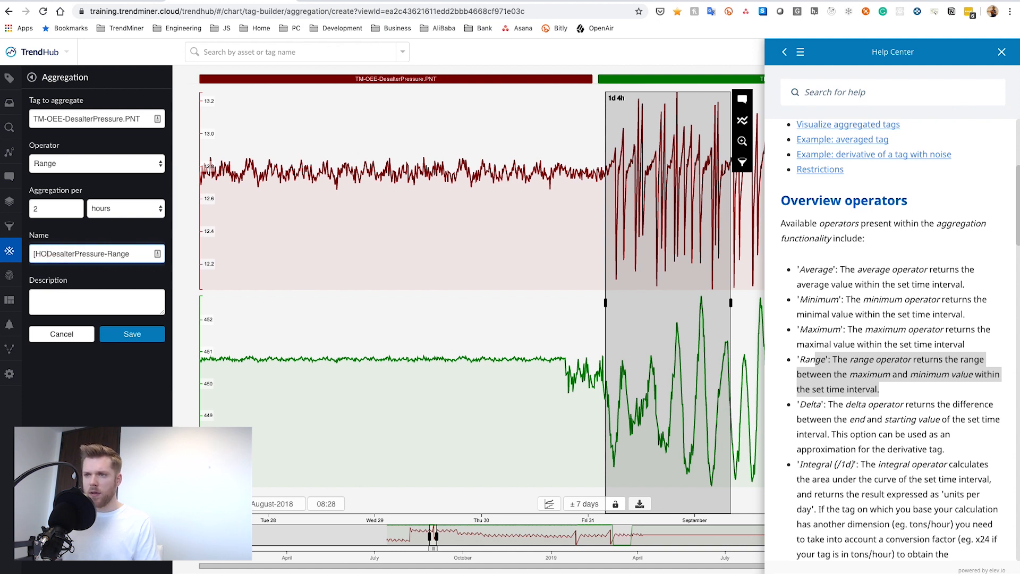
text(])
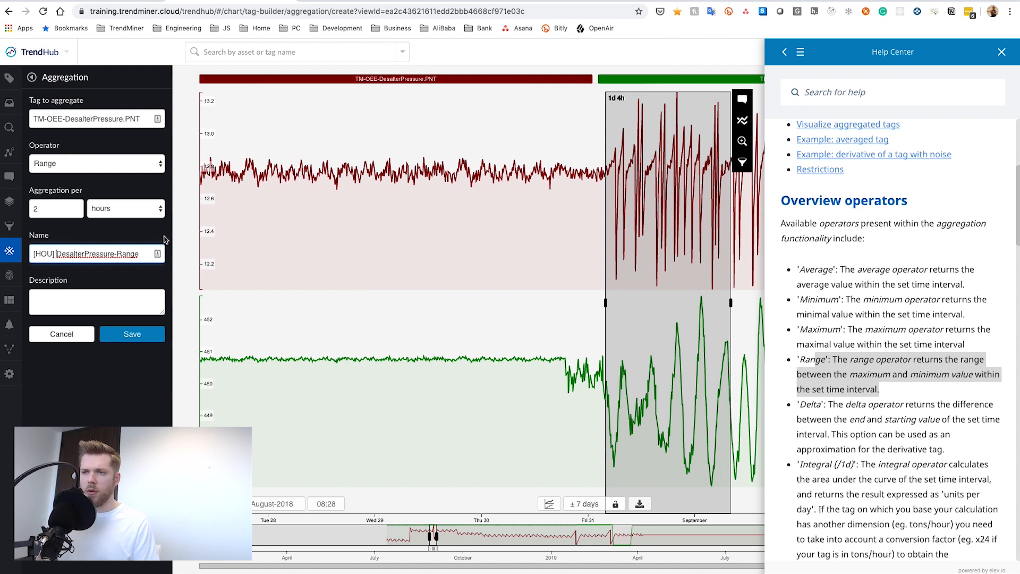
Step: Describe the aggregation with its author's name and "Range of 2 hours of TM-OEE-DesalterPressure.PNT", and save it
click(79, 296)
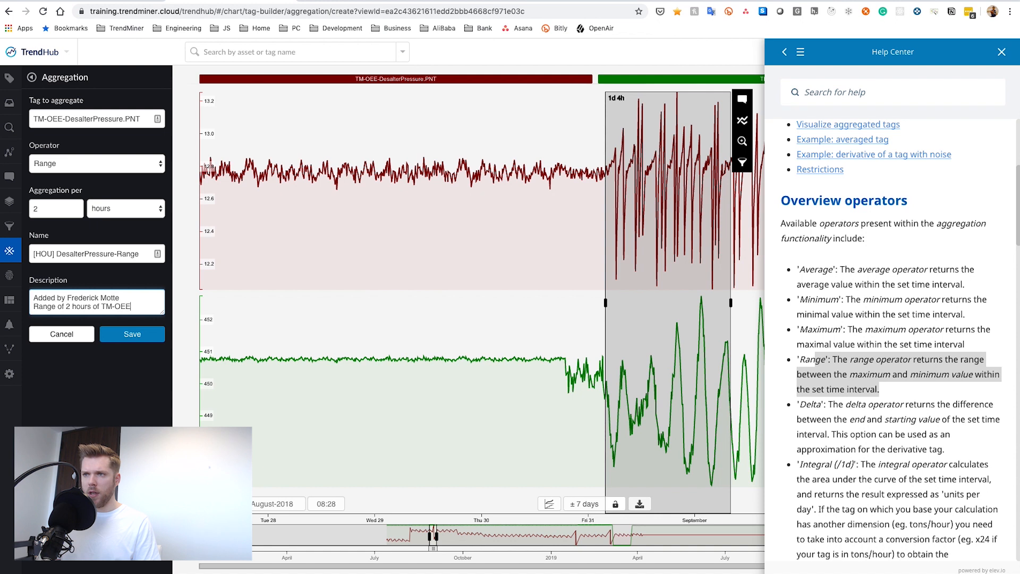
text(LTERPressure)
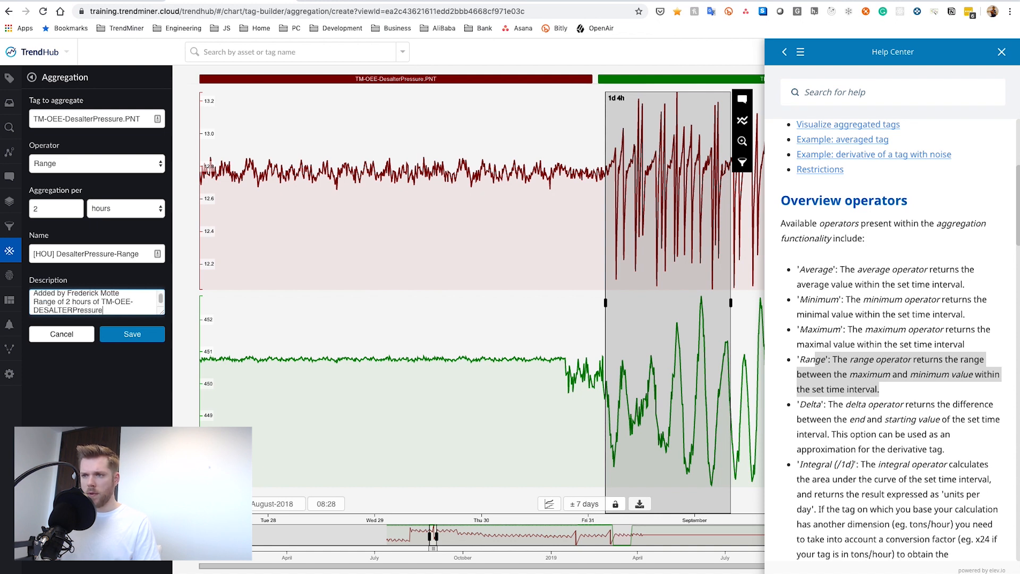
key(BackSpace)
key(BackSpace)
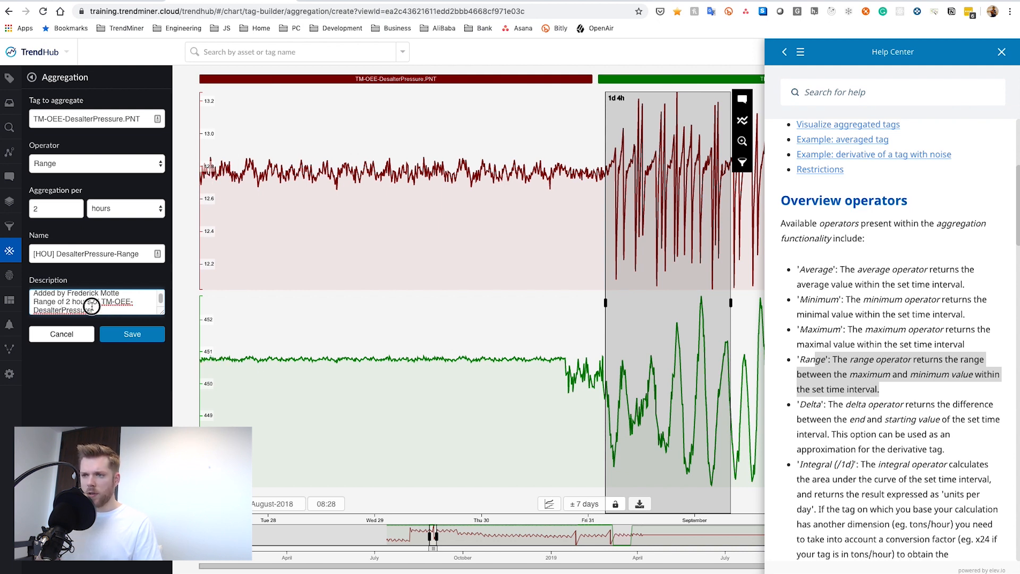
text(T)
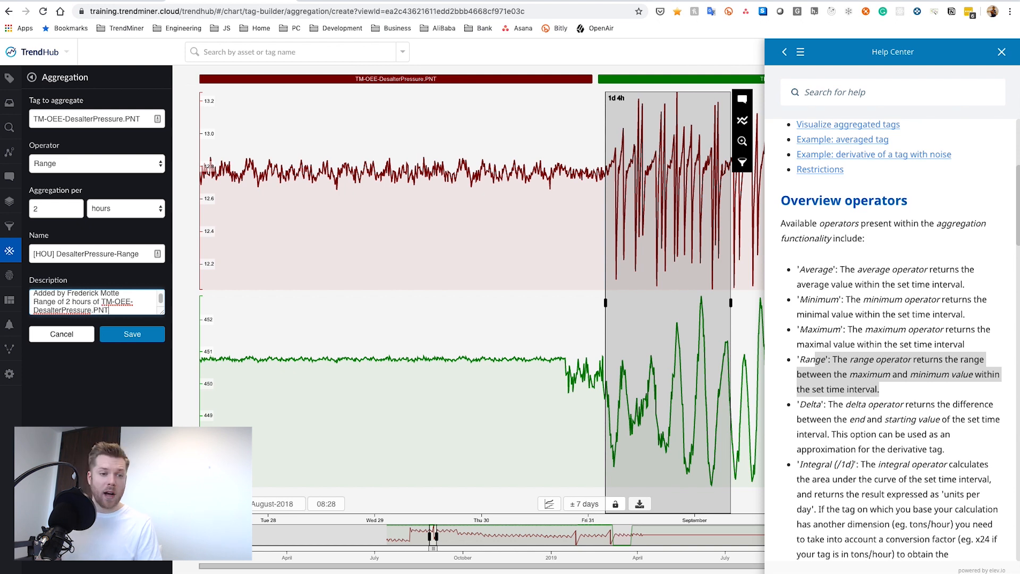
click(132, 334)
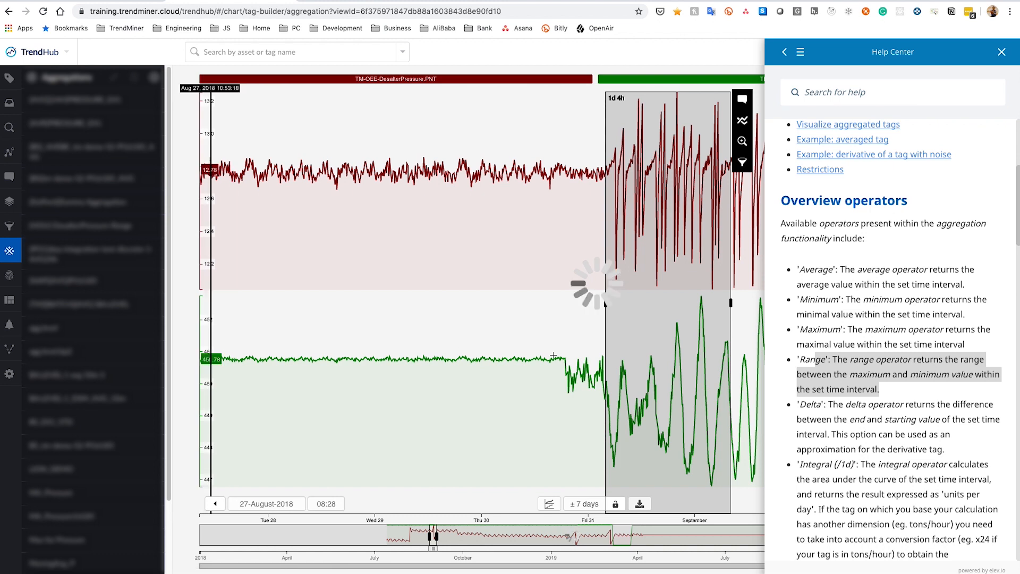
Step: Close the help and examine the new range tag around the late August 2018 pressure fluctuation over about 22 days
click(9, 78)
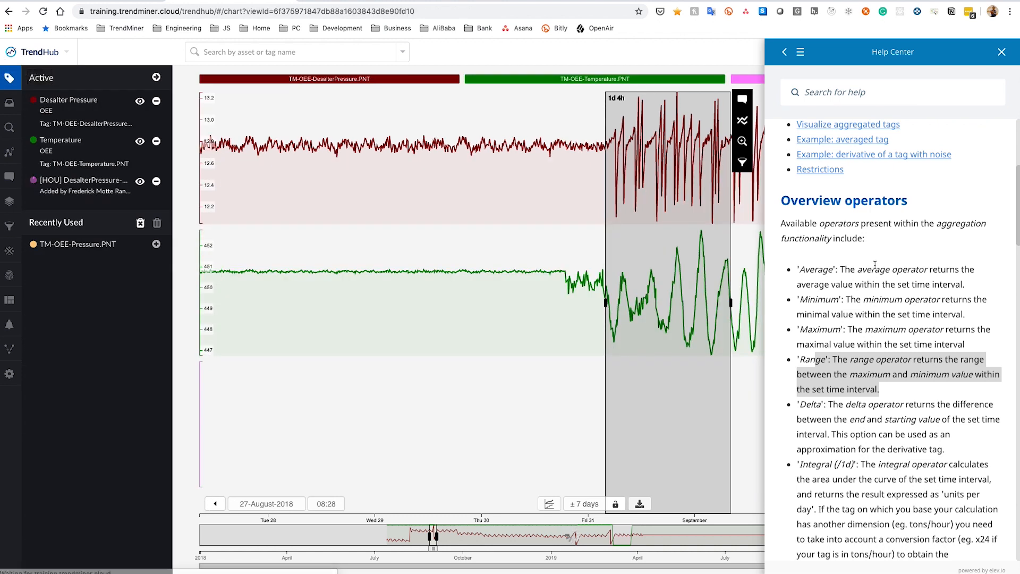
click(1001, 53)
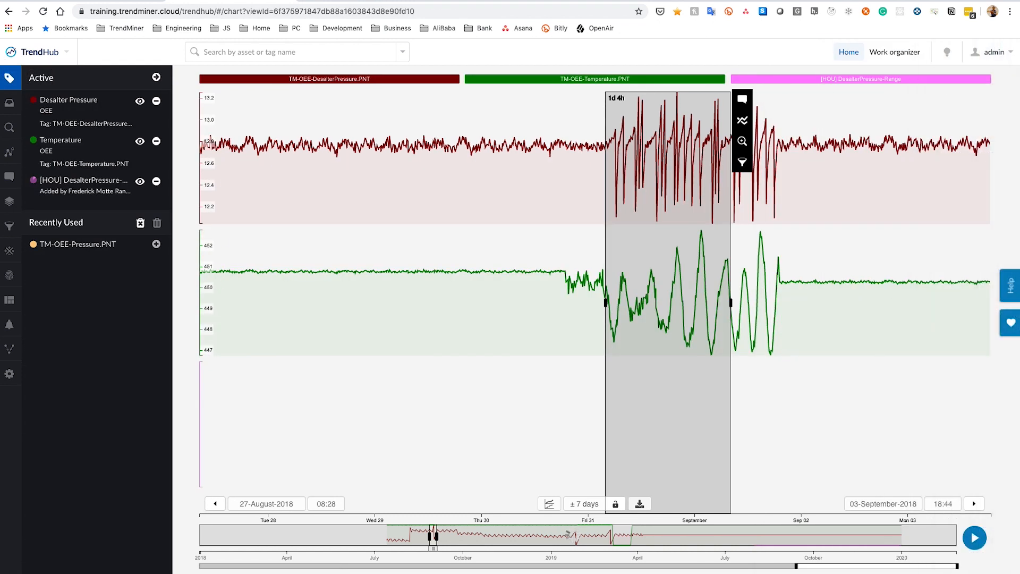
drag(420, 532, 441, 536)
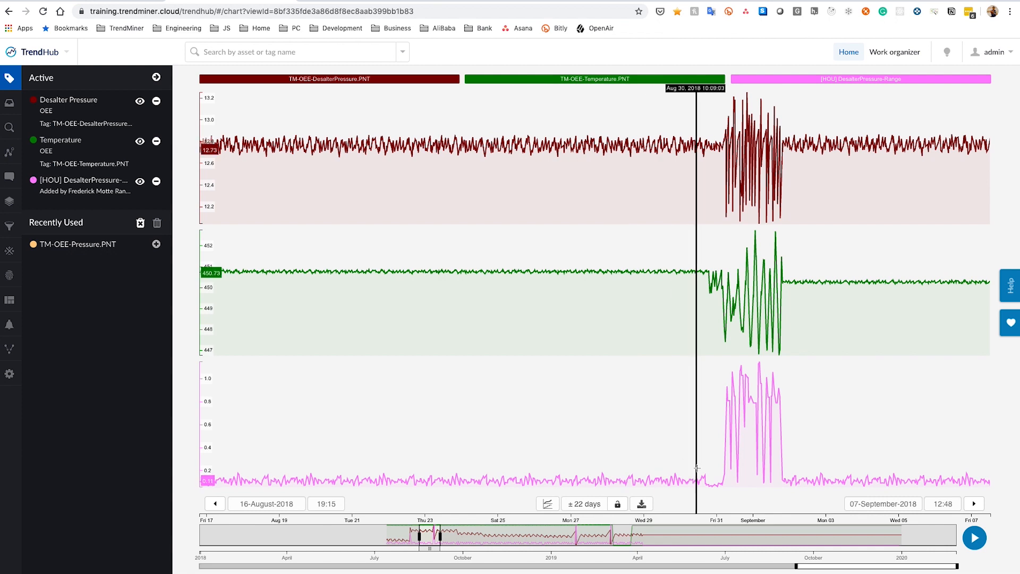
drag(714, 474, 544, 474)
click(485, 474)
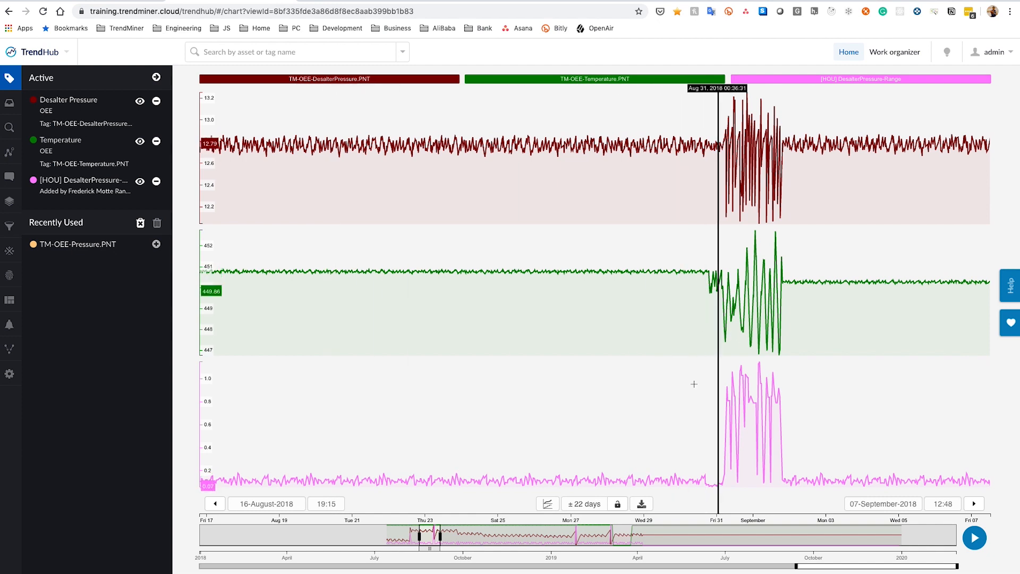
drag(713, 396, 788, 408)
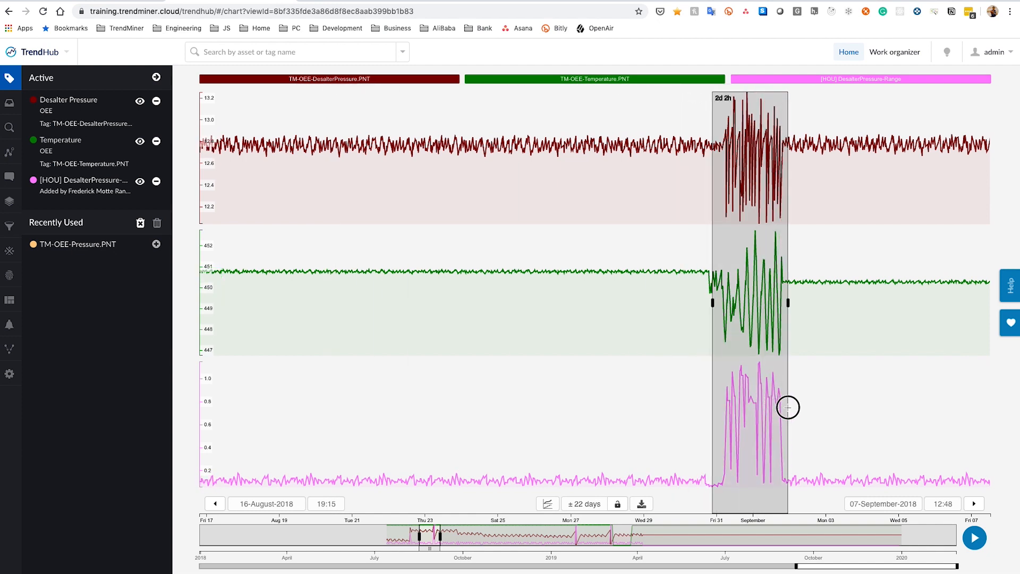
click(691, 410)
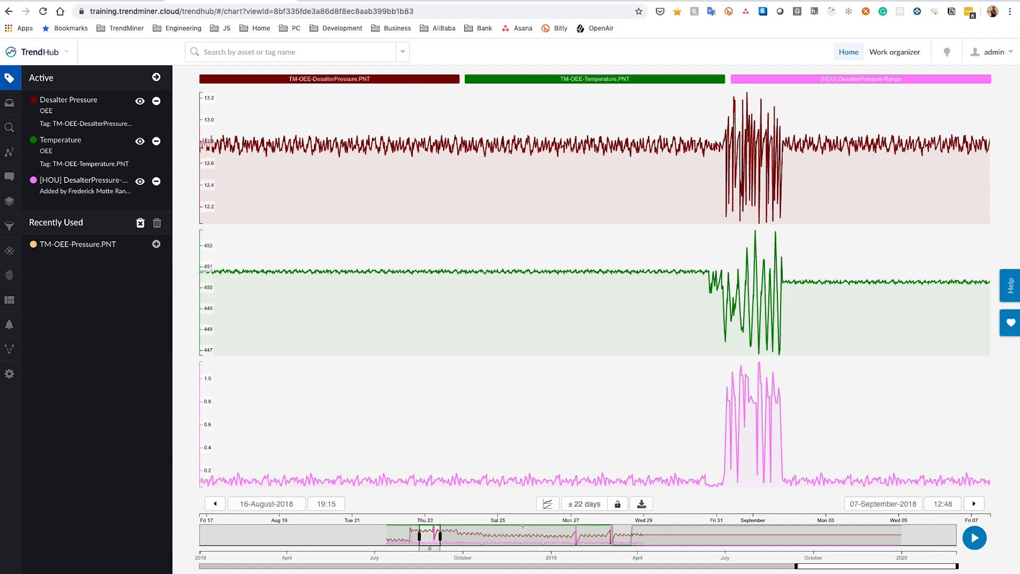
Step: Examine the range tag during the January 2019 fluctuation and focus the chart on about 2 days 12 hours of the March 2019 fluctuation
drag(562, 532, 589, 534)
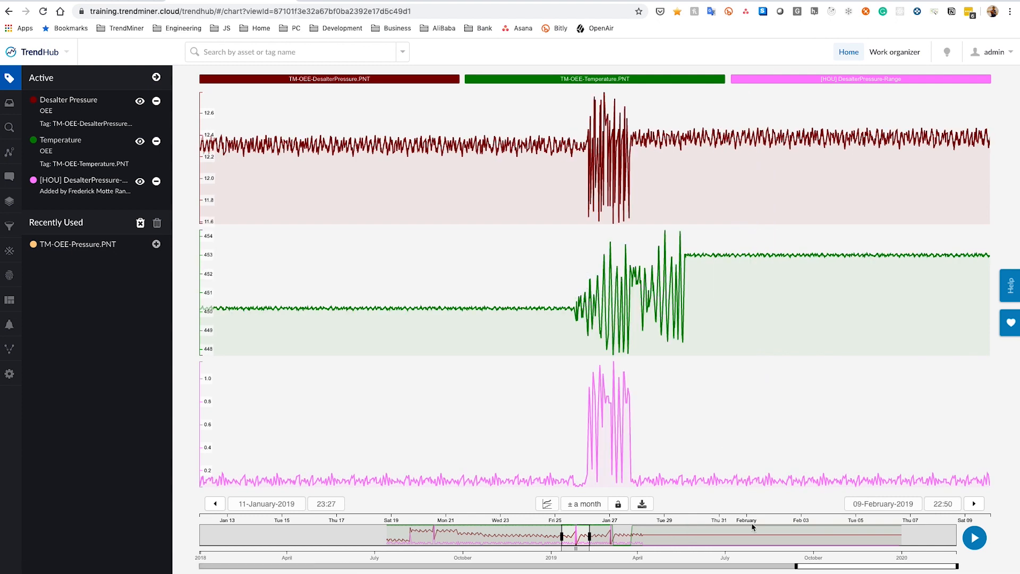
drag(571, 420, 640, 424)
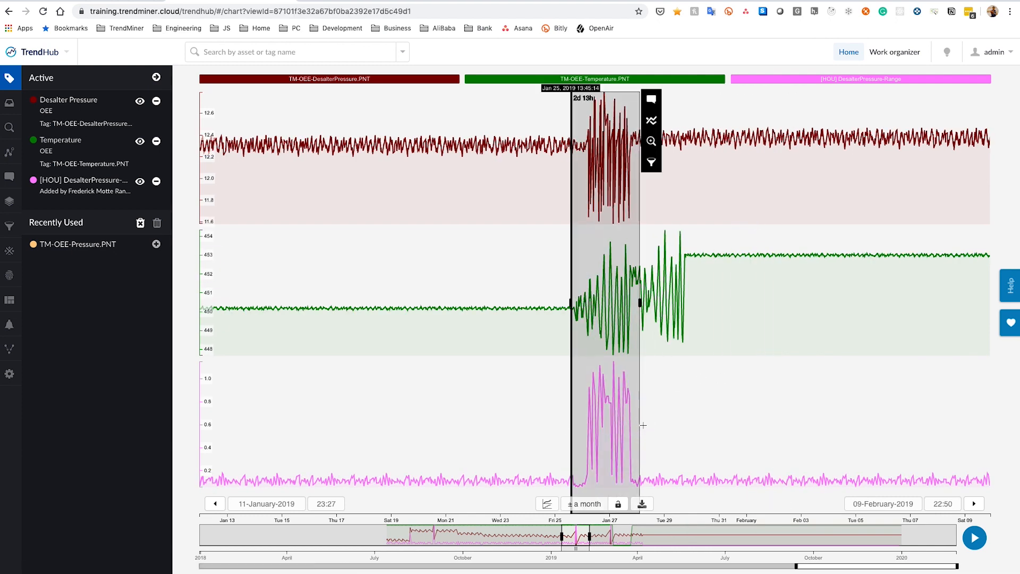
drag(598, 534, 616, 538)
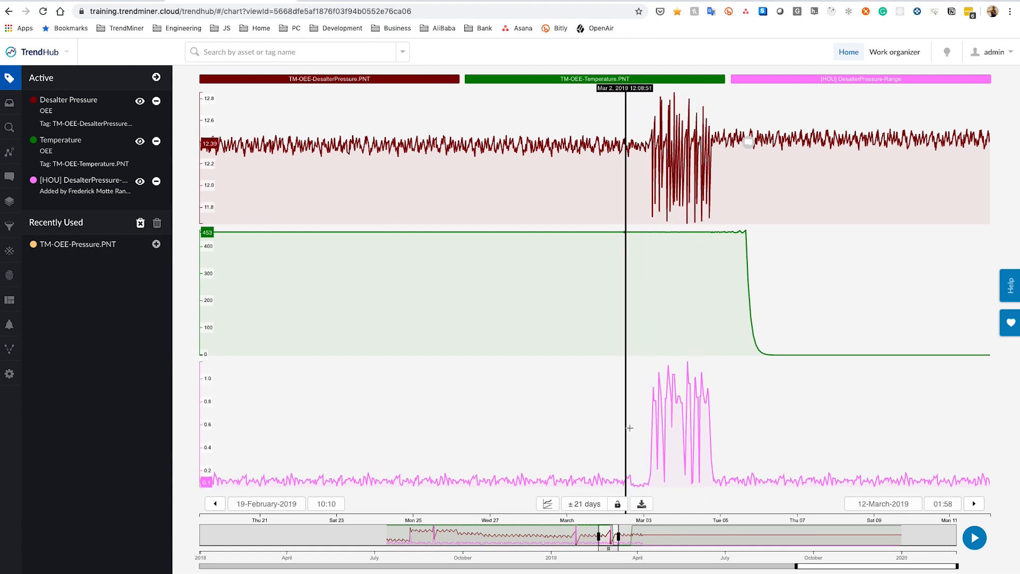
drag(630, 430, 726, 429)
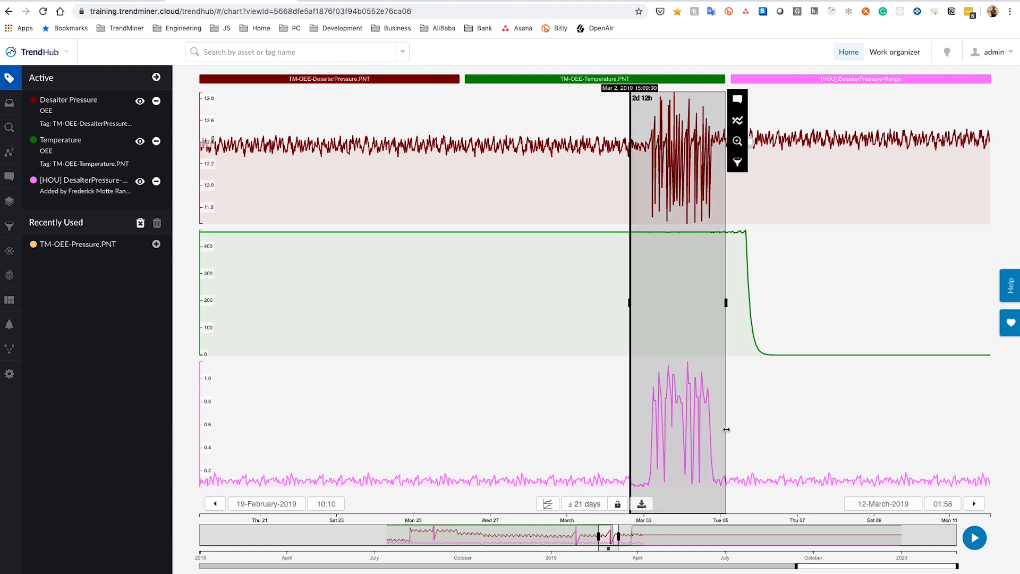
click(740, 146)
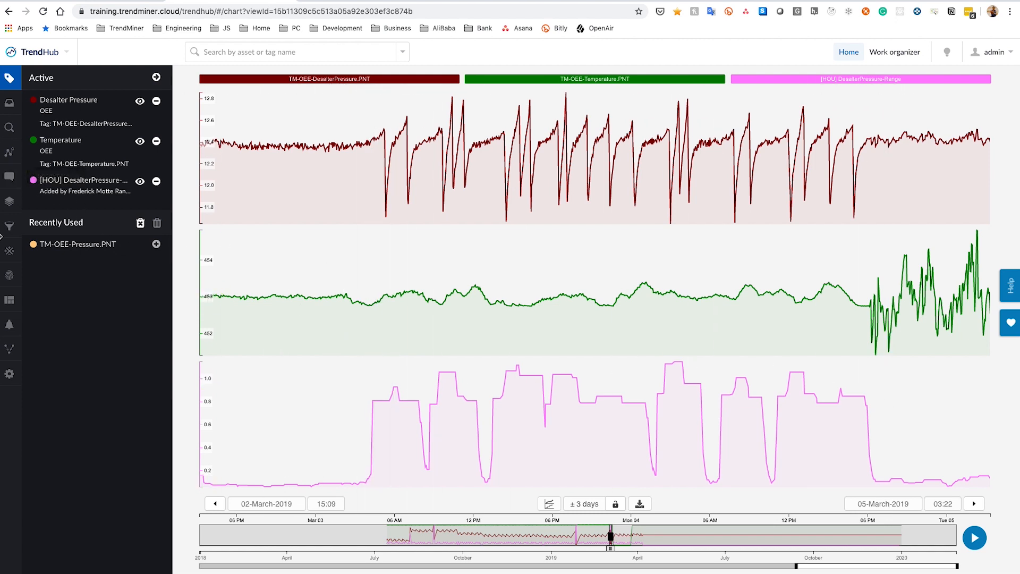
Step: Edit the saved [HOU] DesalterPressure-Range aggregation to use a longer aggregation period, save it, and check its signal during the March 2019 fluctuation
click(9, 250)
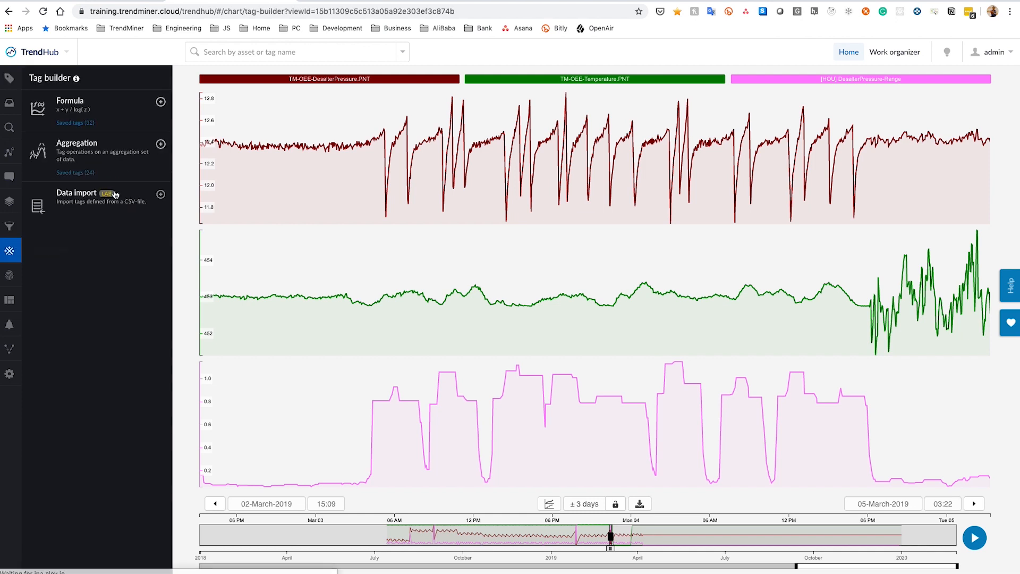
click(77, 174)
scroll(114, 187, down, 1)
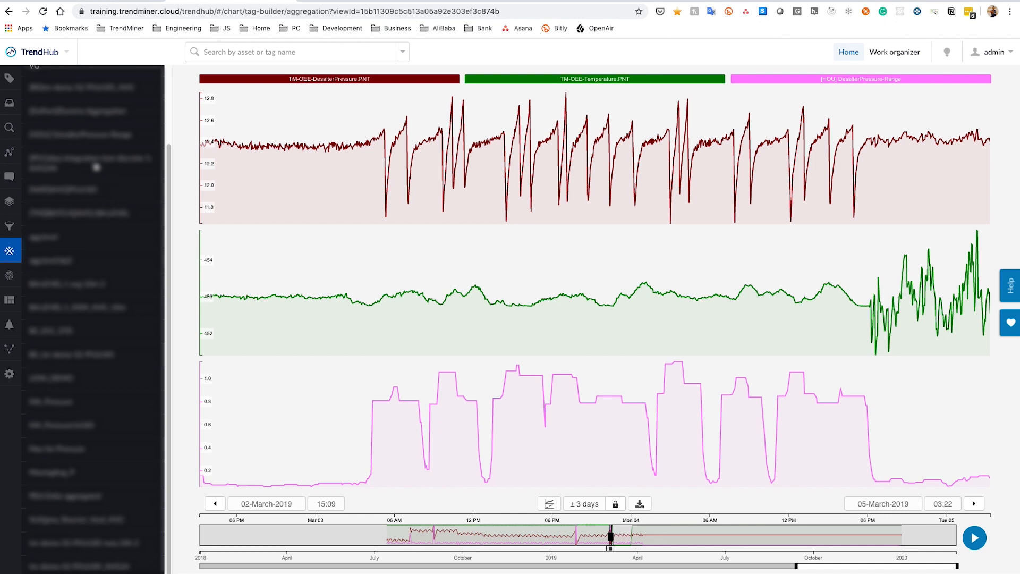
click(88, 138)
scroll(113, 172, up, 2)
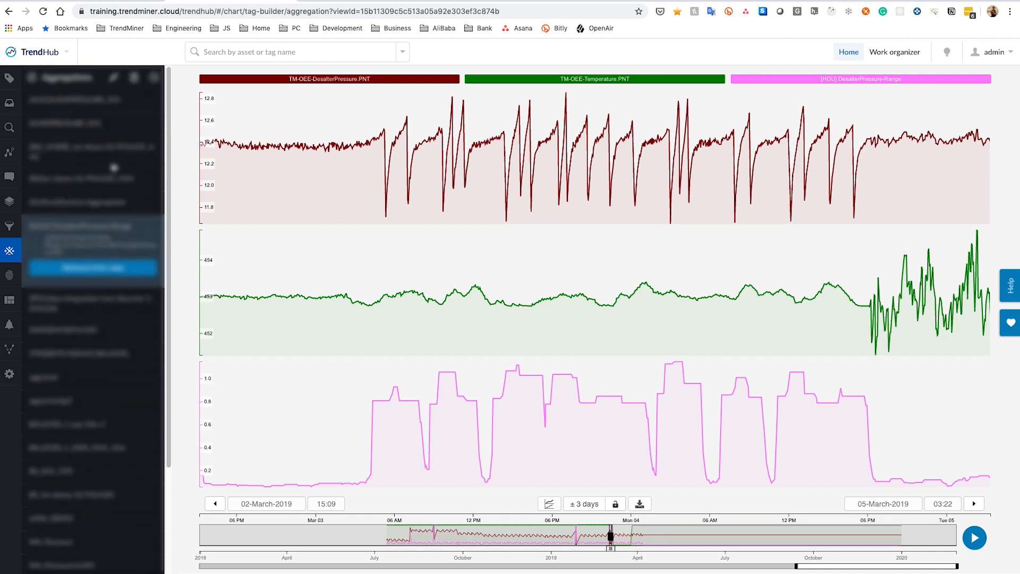
click(114, 78)
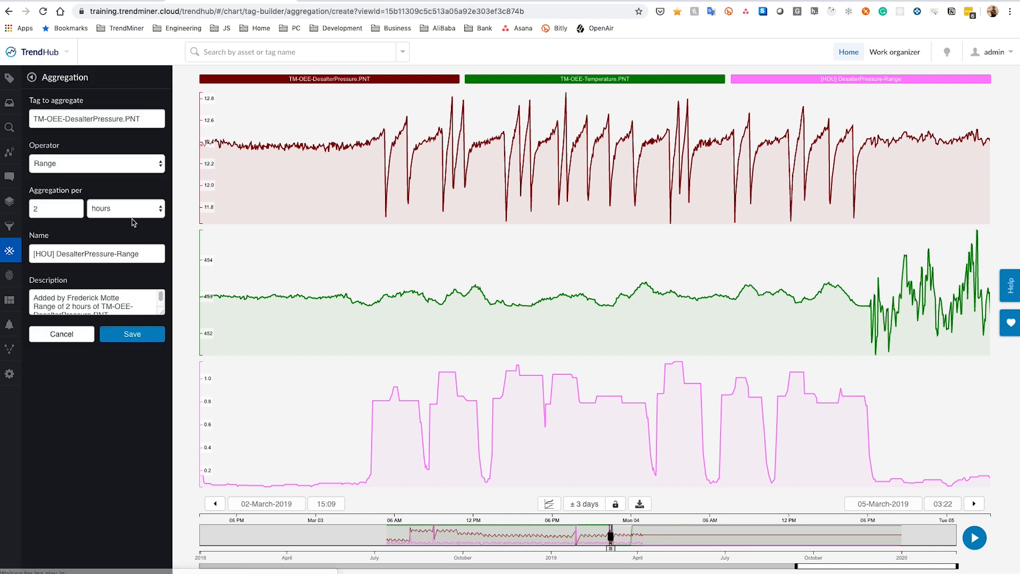
click(55, 211)
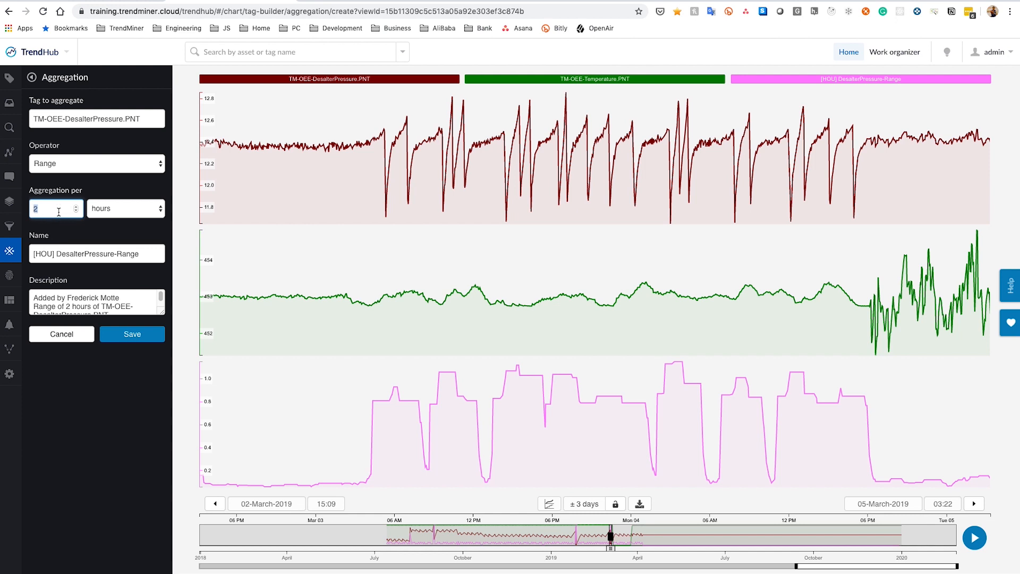
click(121, 339)
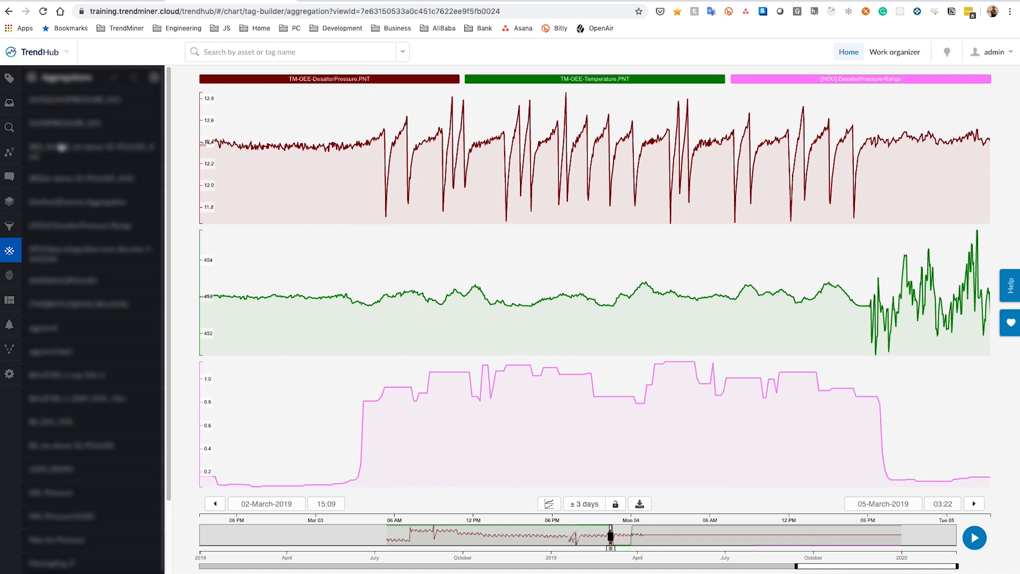
drag(346, 462, 902, 465)
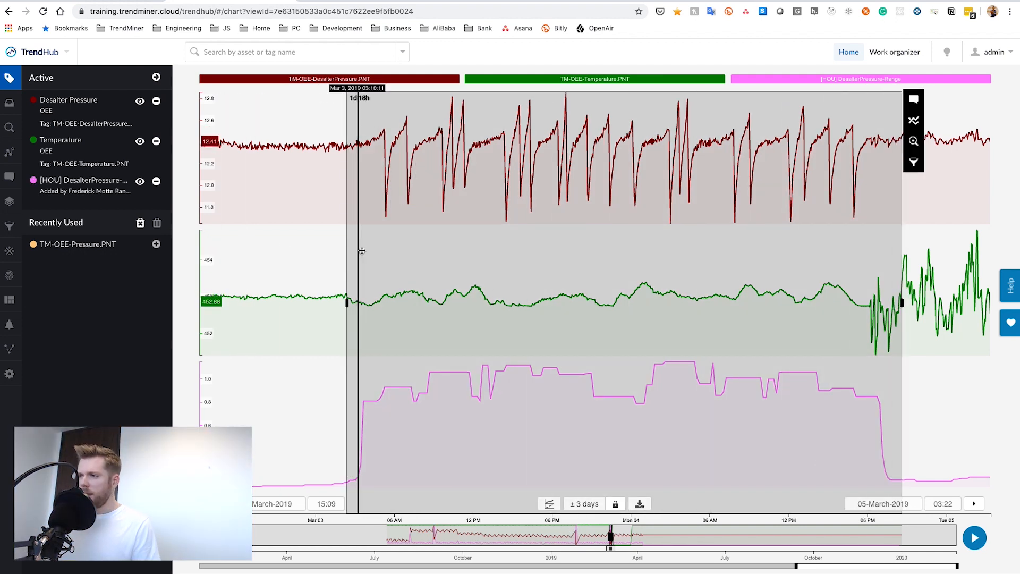
click(329, 341)
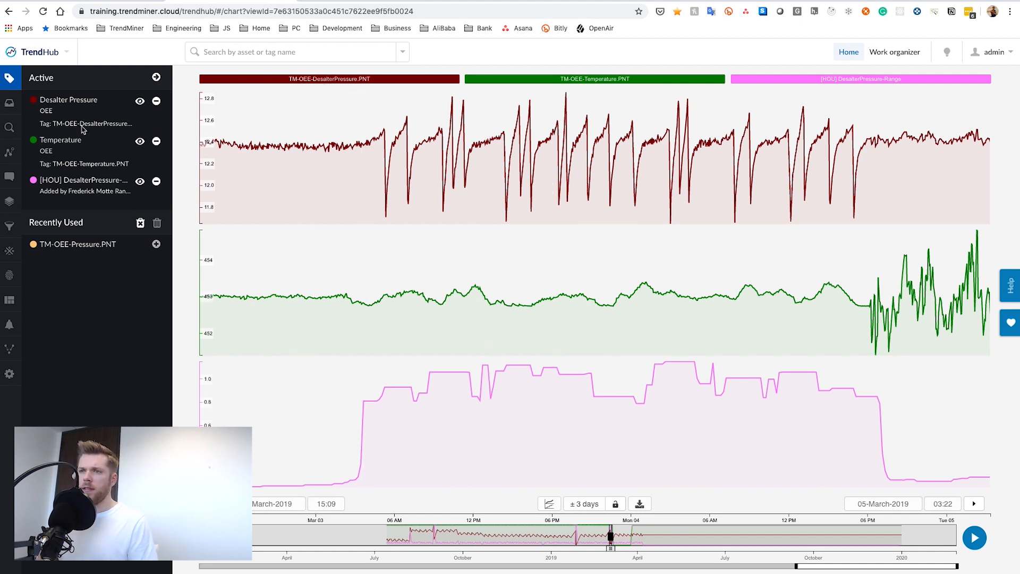
Step: Create a new value based search with the condition [HOU] DesalterPressure-Range > 0.2
click(9, 127)
click(74, 117)
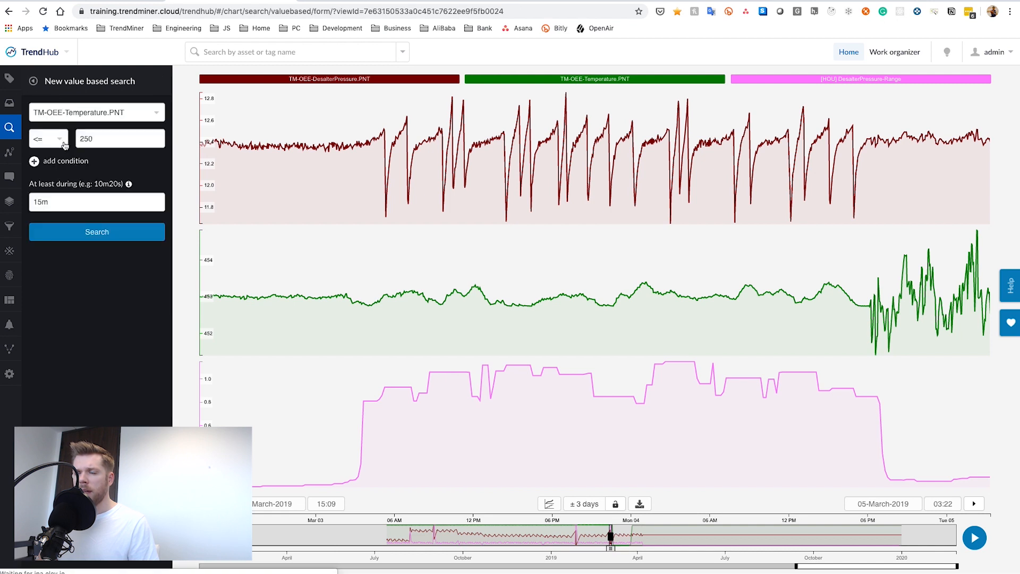
click(38, 82)
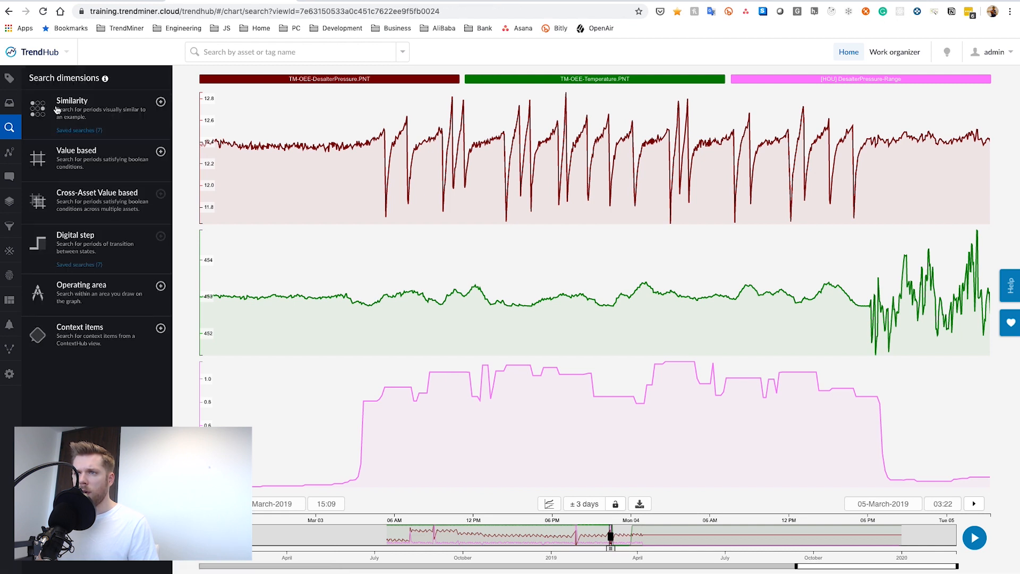
click(89, 161)
click(76, 115)
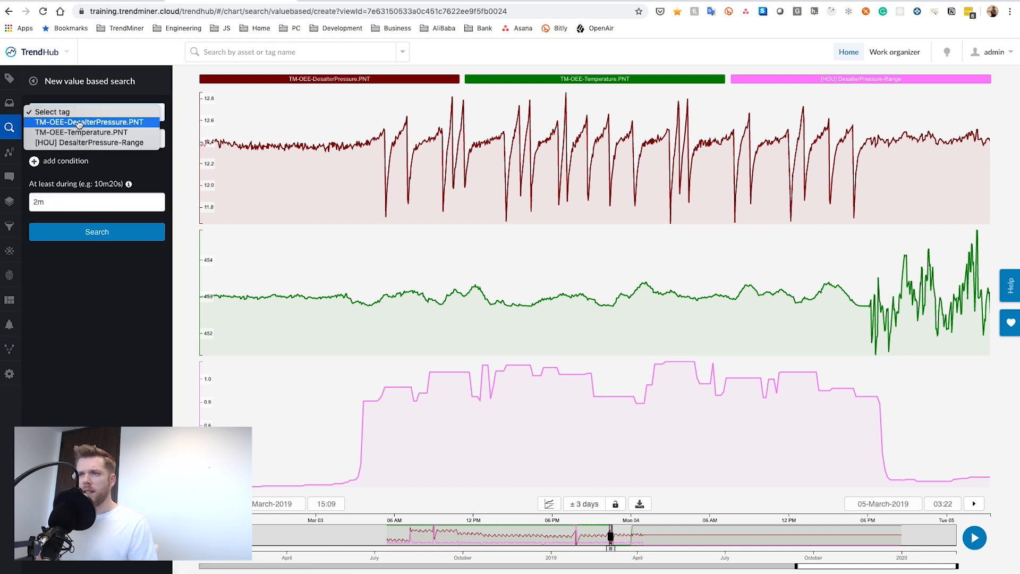
click(88, 145)
click(49, 139)
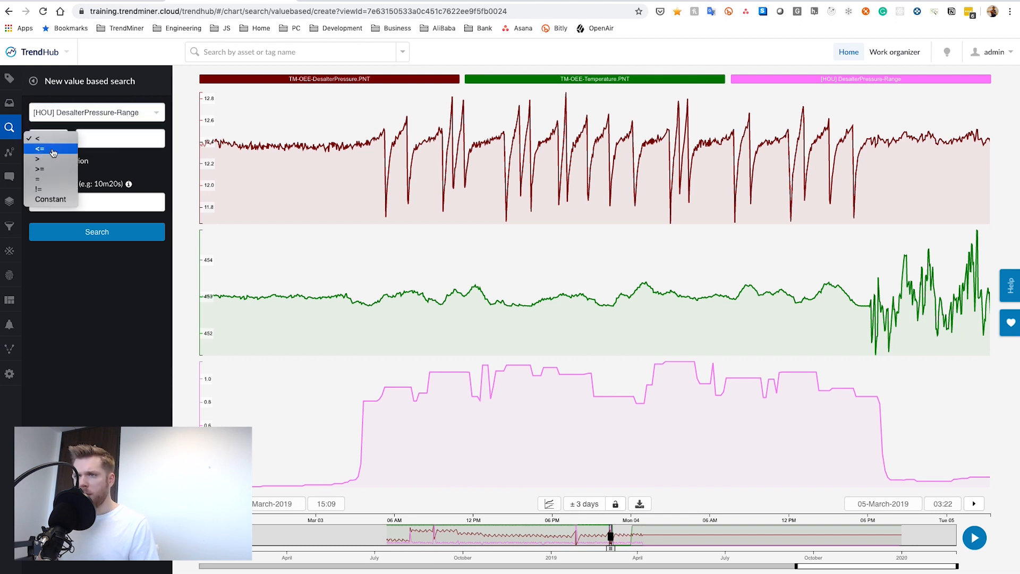
click(44, 155)
click(99, 139)
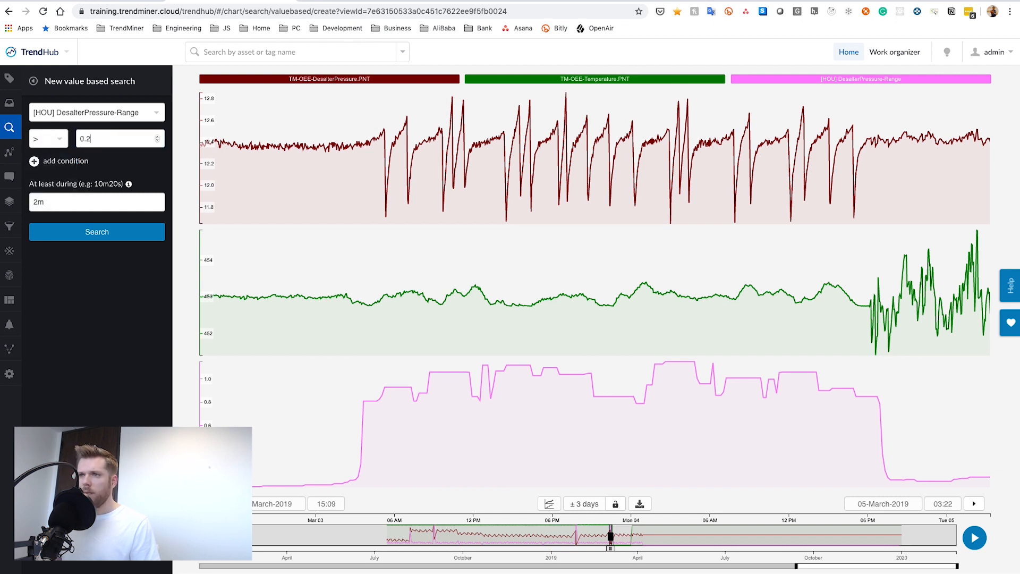
Step: Run the search with a minimum duration of 10m and shorten the overview period to end in about late June 2019
double_click(67, 199)
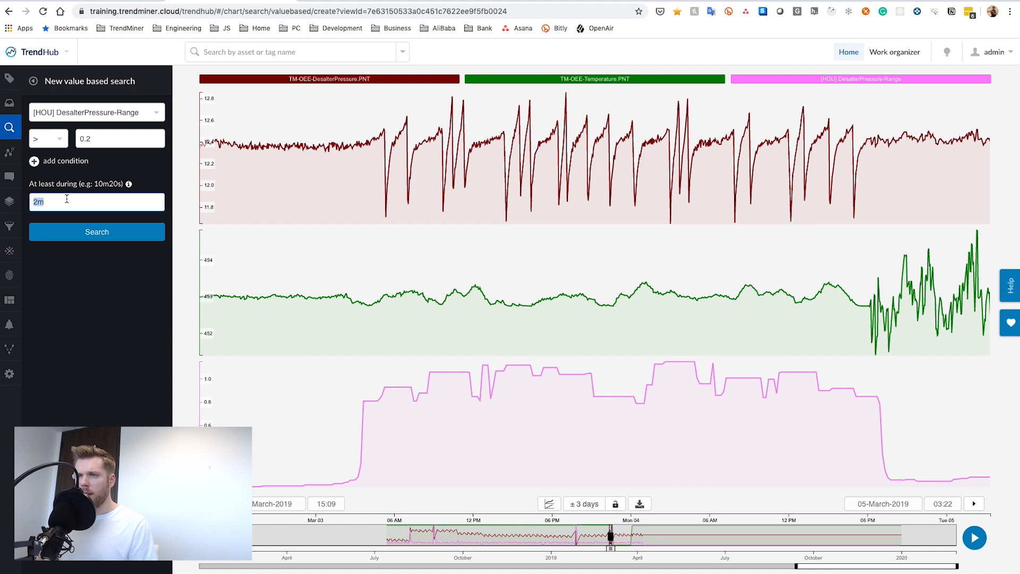
text(10m)
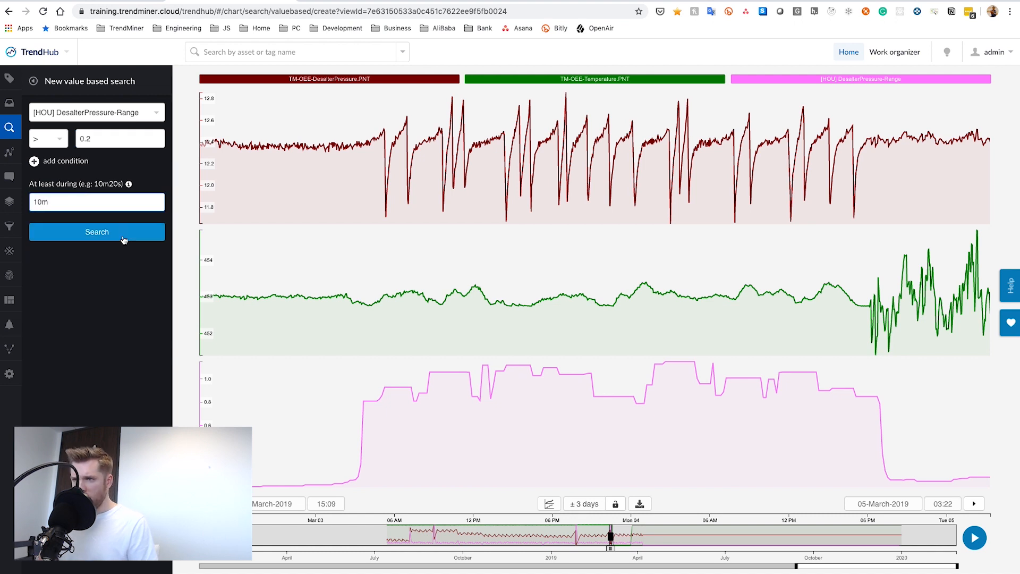
click(119, 239)
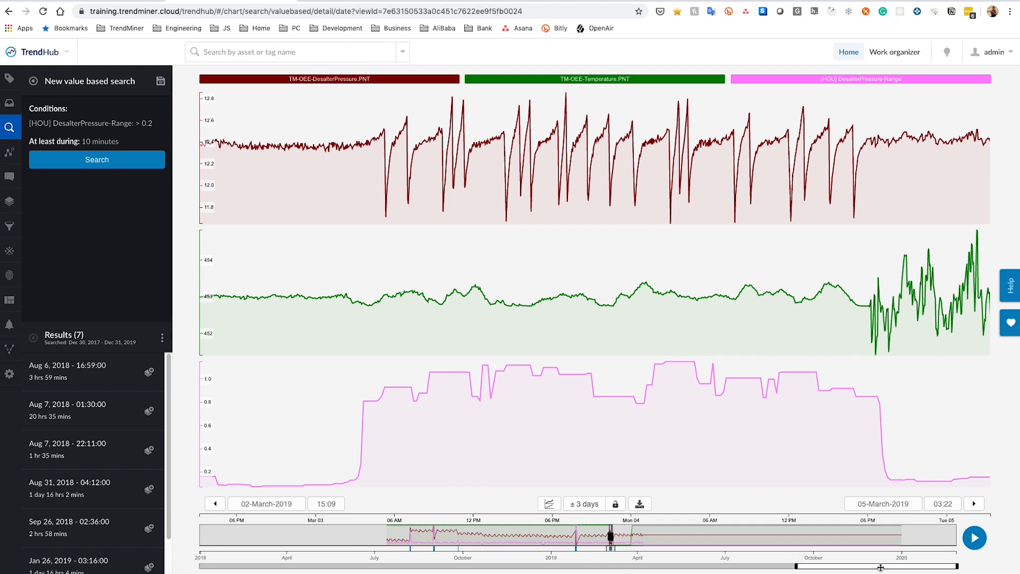
drag(959, 567, 908, 566)
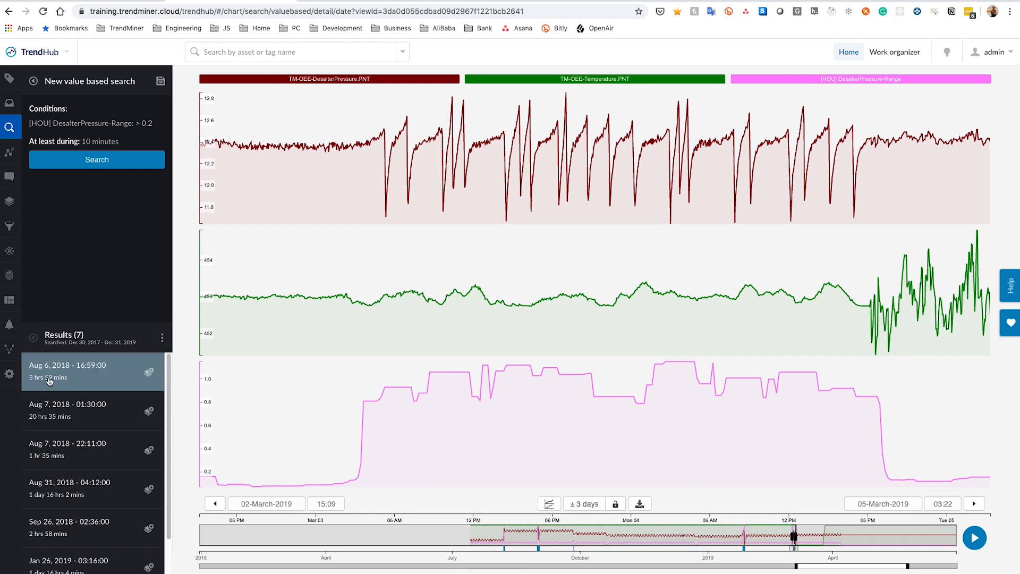
Step: Open the Aug 6, 2018 16:59 result and extend the chart forward to 8 August 2018 20:07 to examine the signals
click(68, 383)
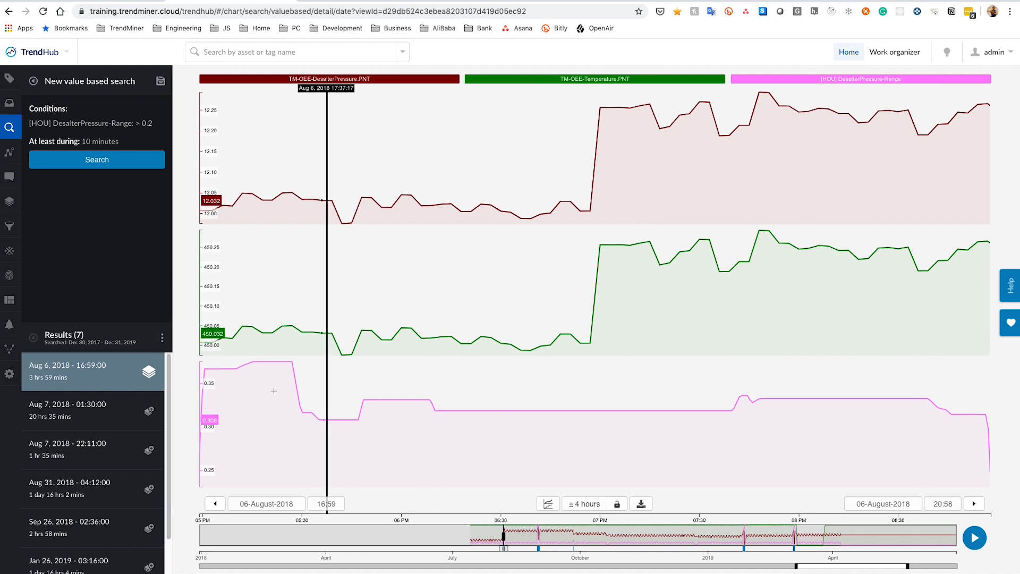
click(974, 504)
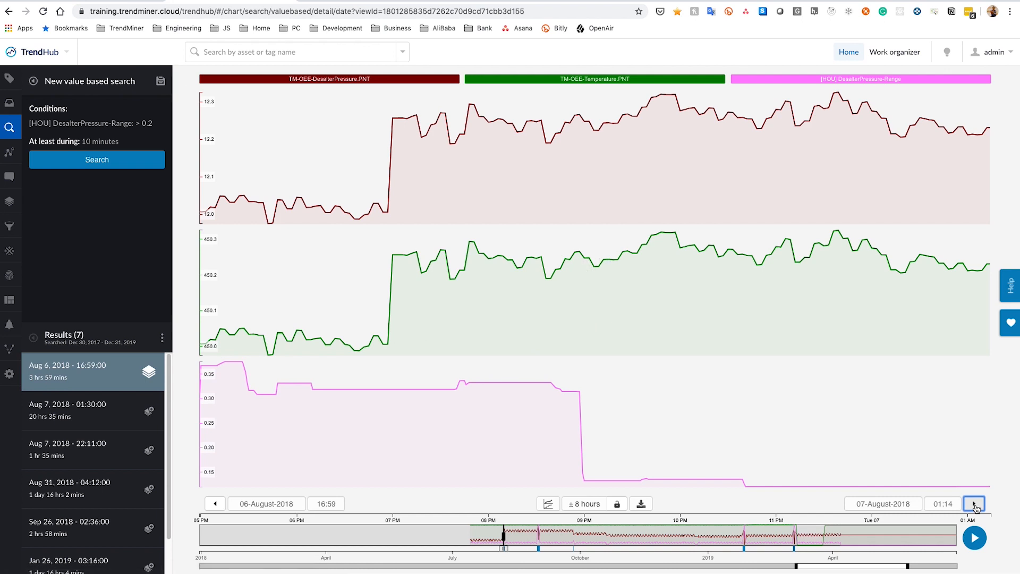
click(974, 504)
click(974, 504)
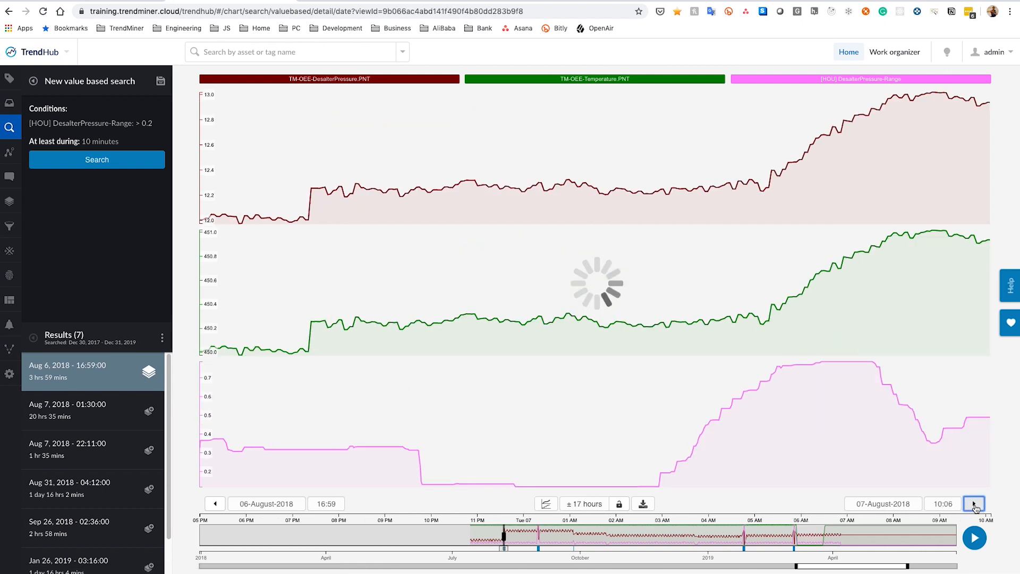
click(974, 504)
click(975, 505)
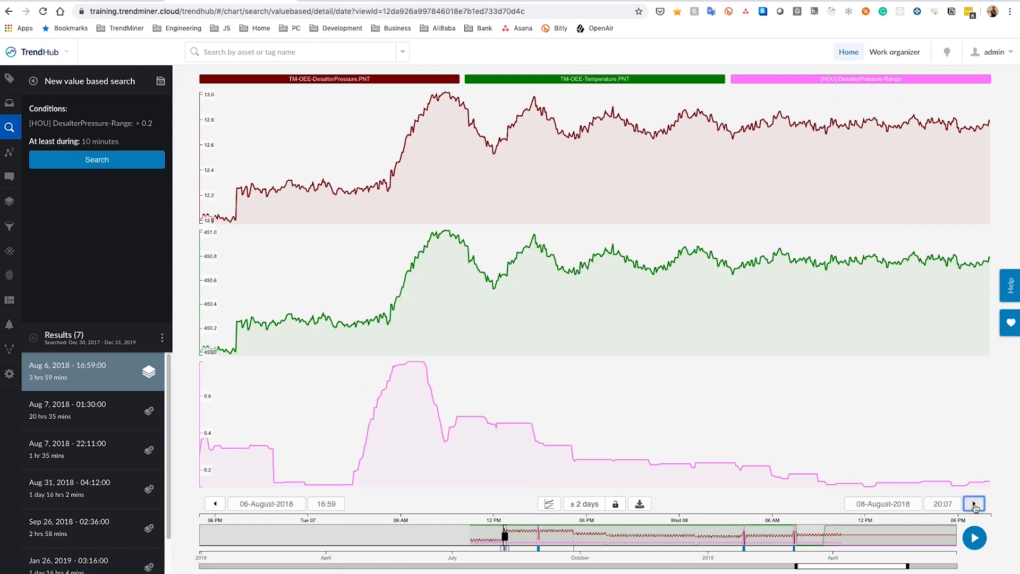
click(972, 506)
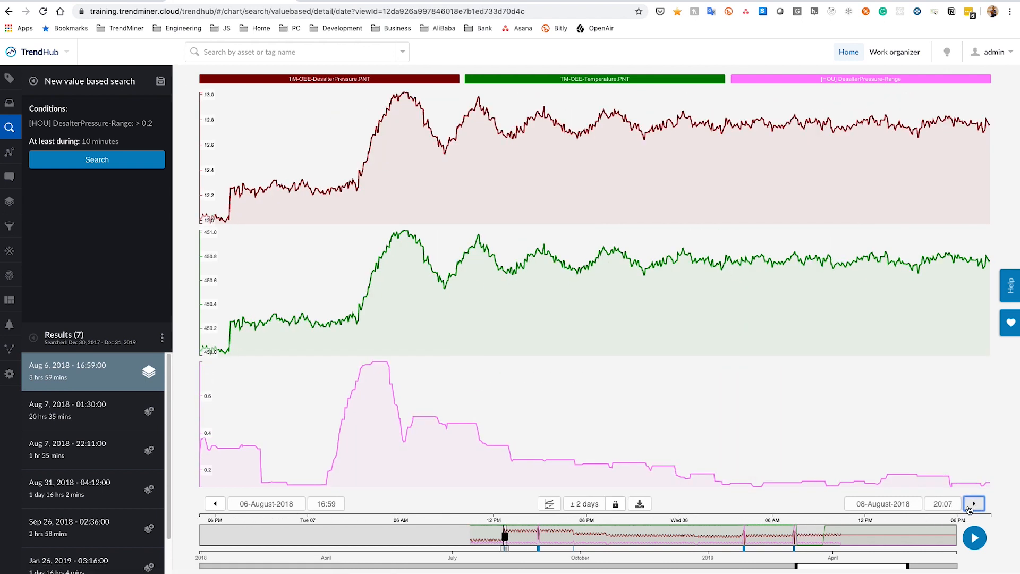
Step: Show a 7-day period ending 8 August 2018 and mark about 23 h 38 m around the pressure fluctuation to gauge its length
click(591, 508)
click(536, 436)
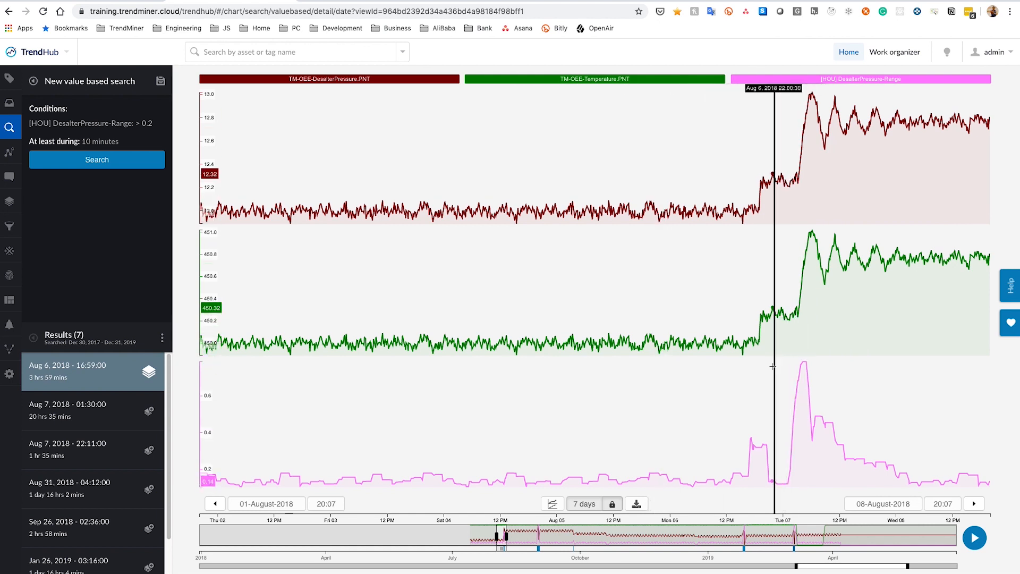
drag(771, 367, 895, 372)
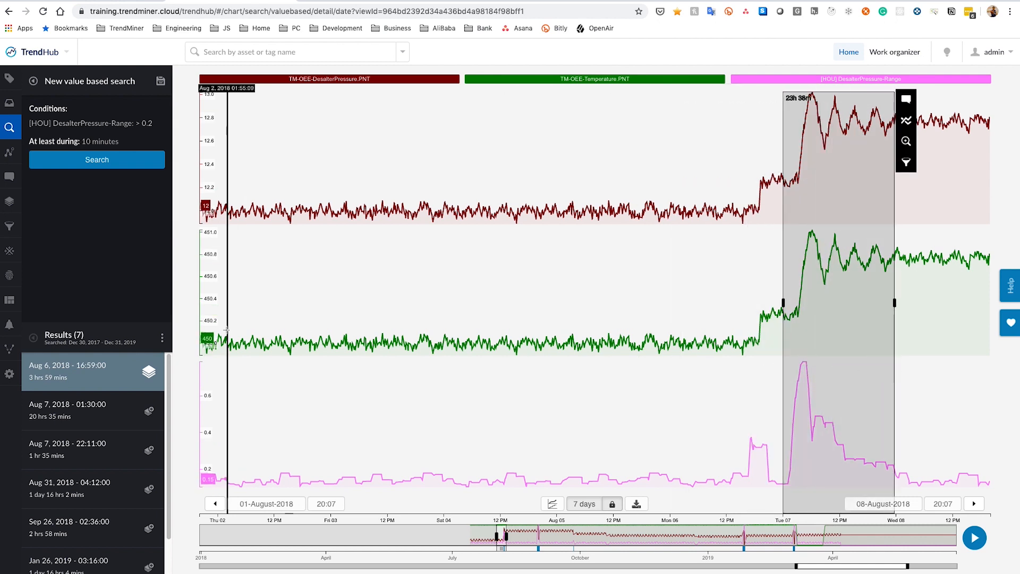
Step: Set the value based search's minimum duration to 8 h and run it again
click(34, 82)
double_click(57, 201)
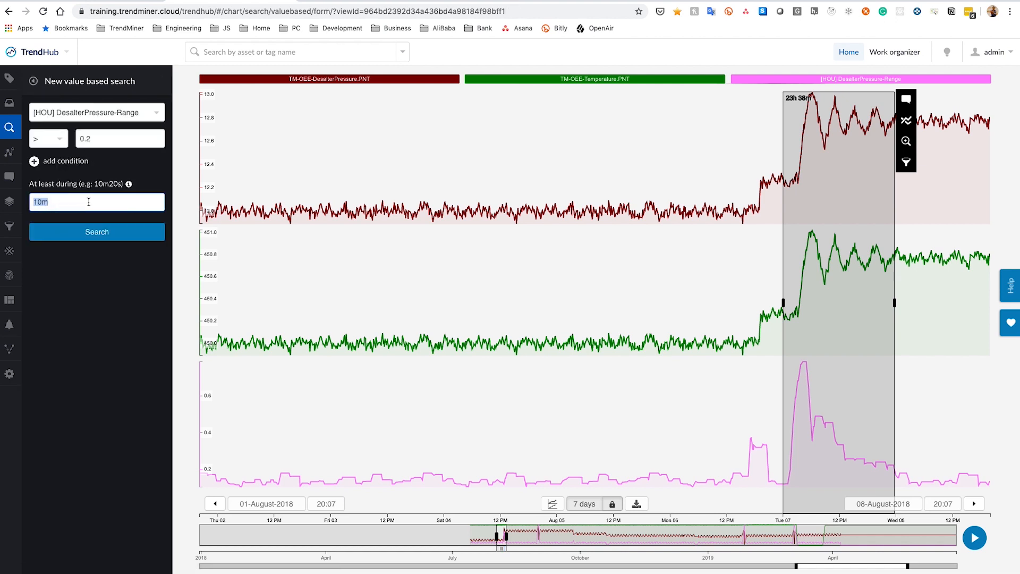
text(8 h)
click(91, 232)
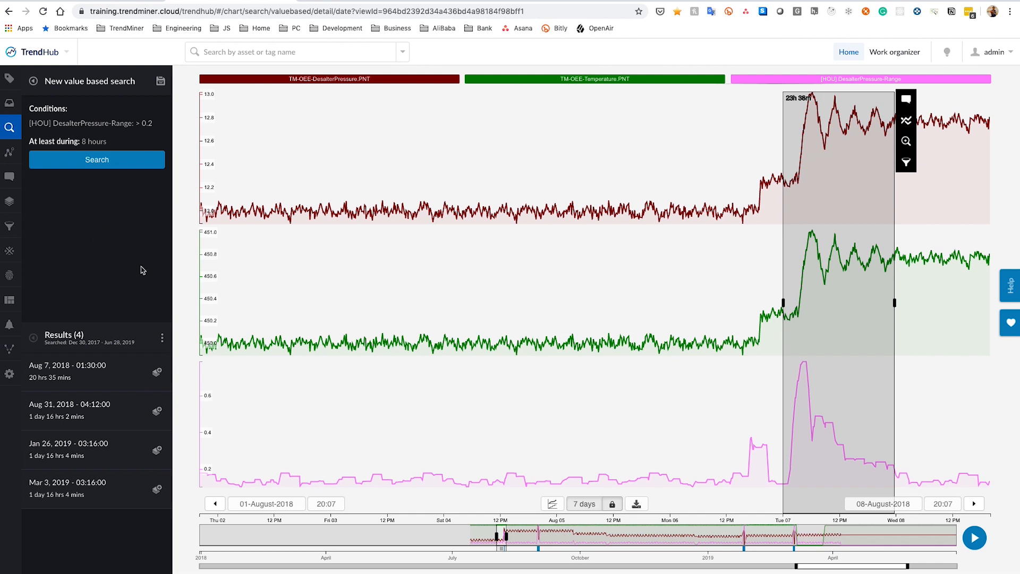
Step: Start annotating all four search results and replace the Desalter Pressure component with the OEE asset
click(163, 338)
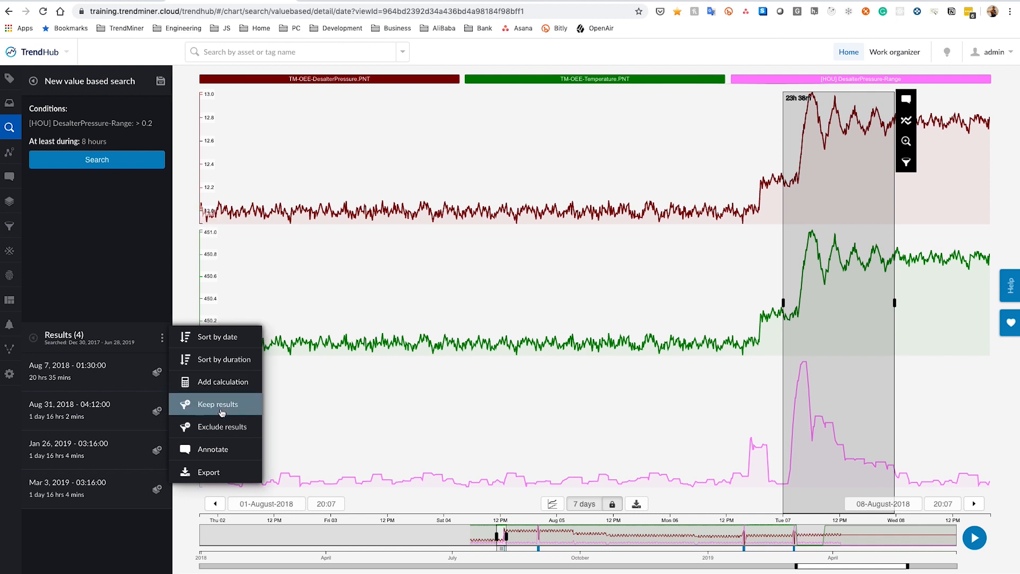
click(207, 449)
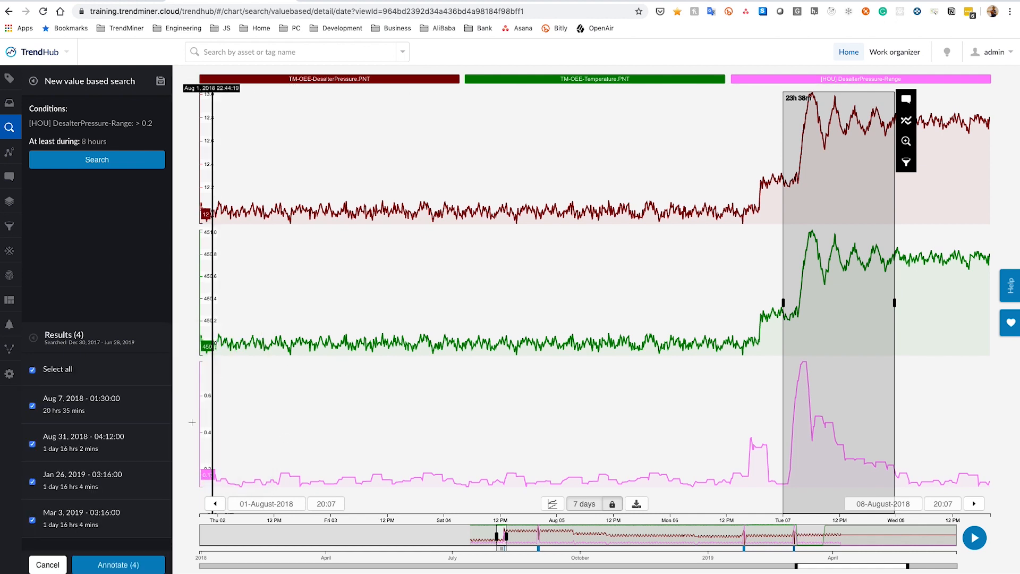
click(118, 565)
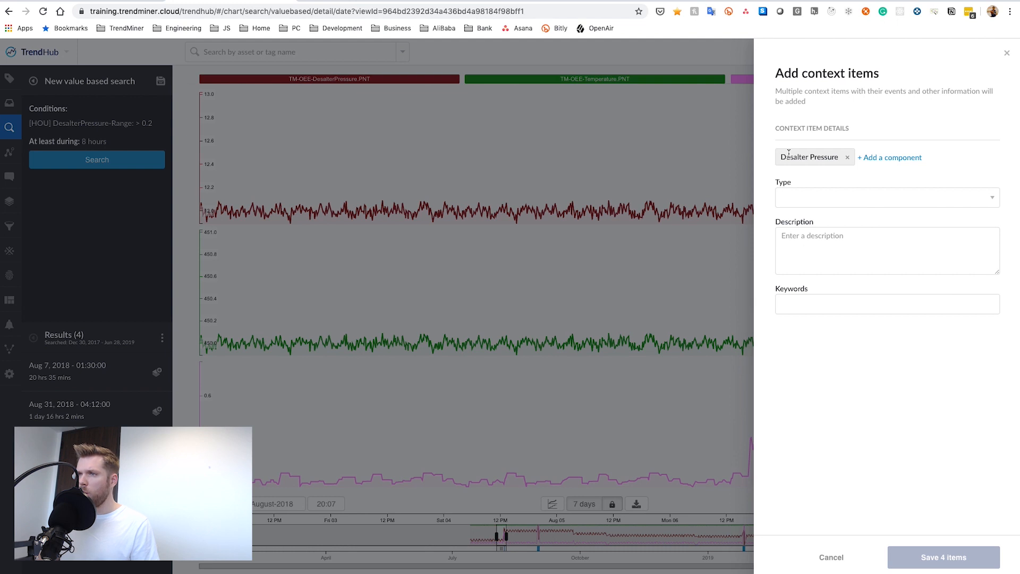
click(849, 158)
click(818, 157)
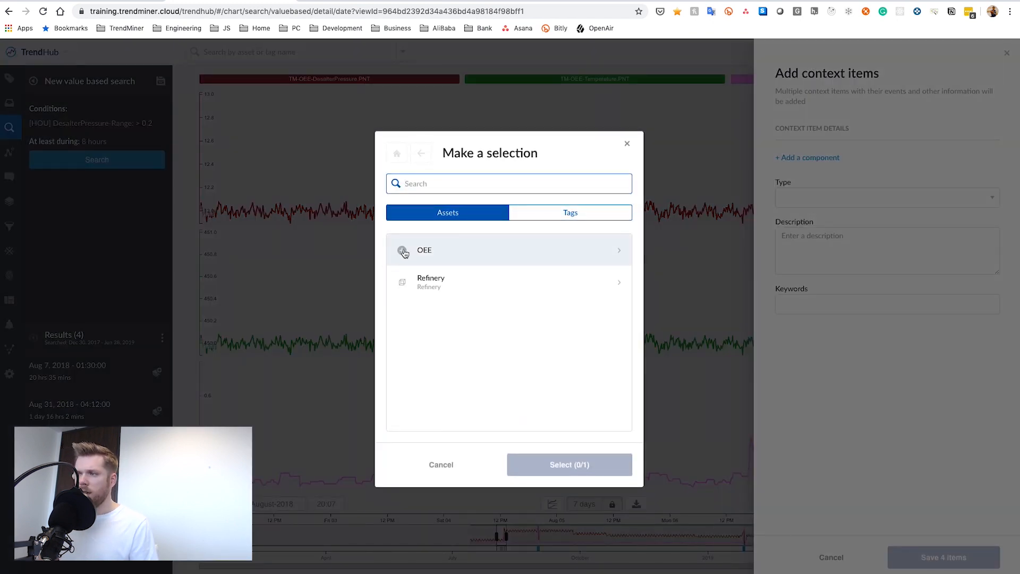
click(403, 251)
click(574, 472)
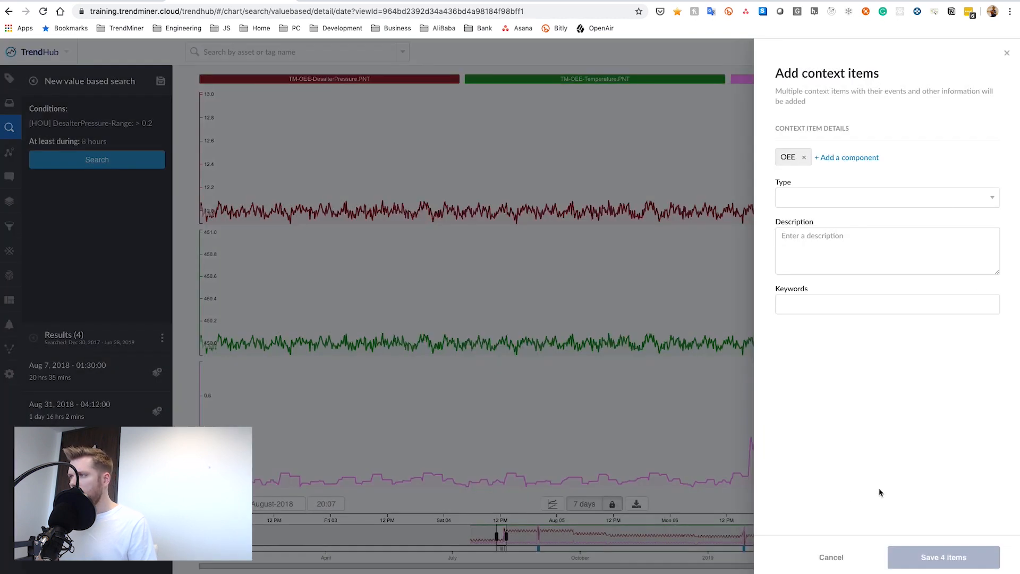
Step: Set the type to Loss event and the description to "Instability in desalter observed. Based on range of pressure reading."
click(840, 200)
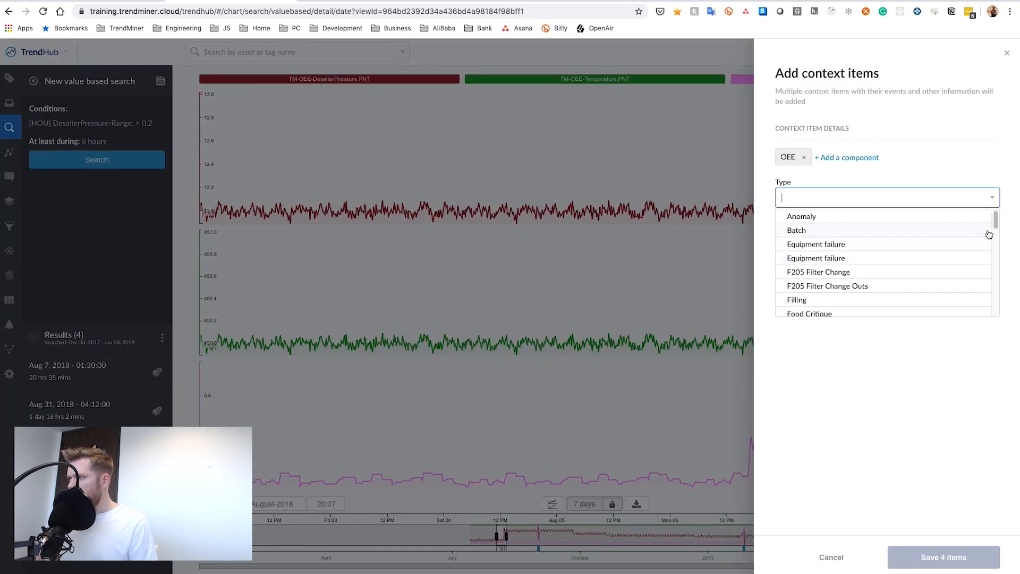
drag(995, 216, 988, 245)
click(825, 258)
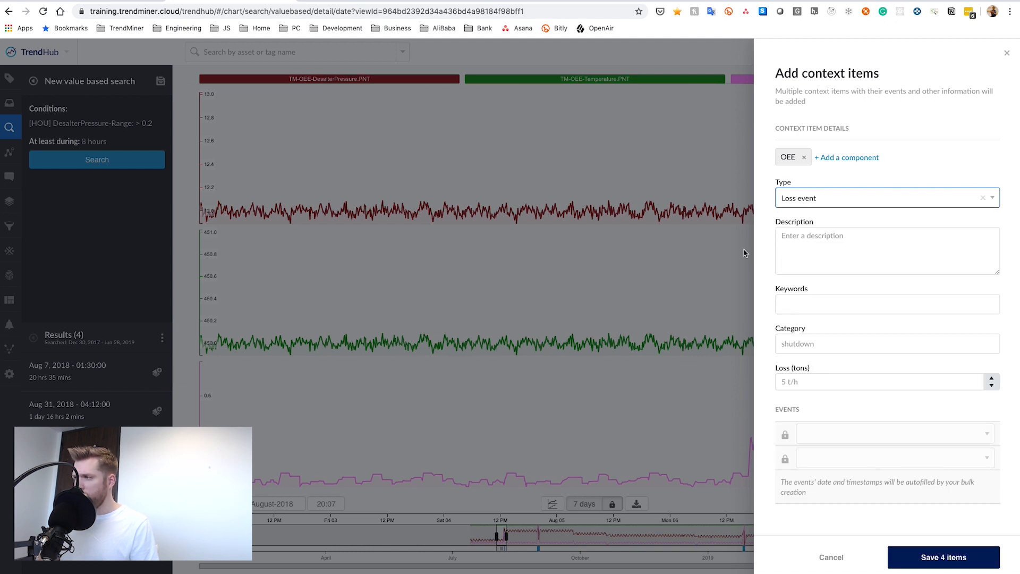
click(882, 239)
text(I)
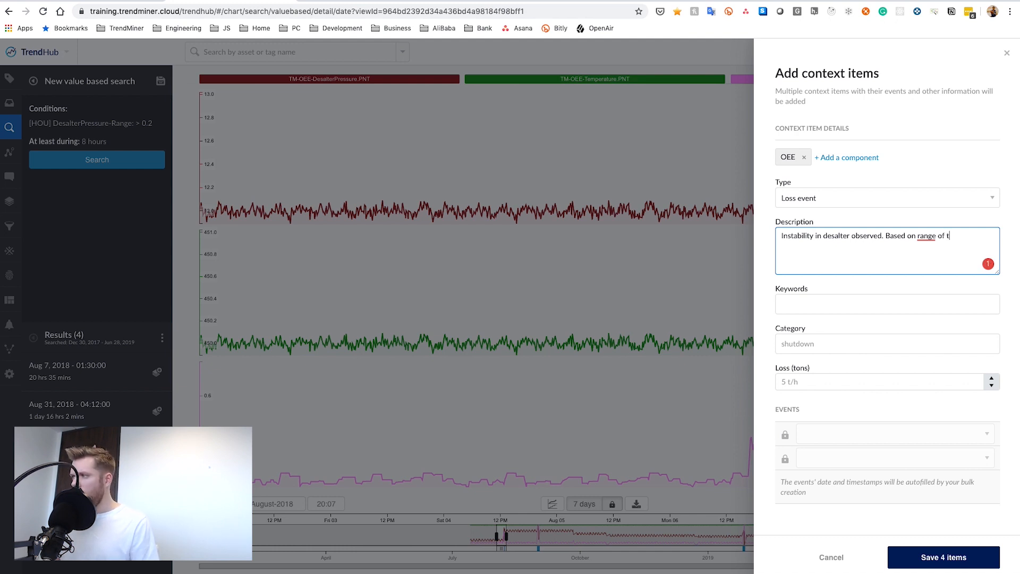
text(pressure reading)
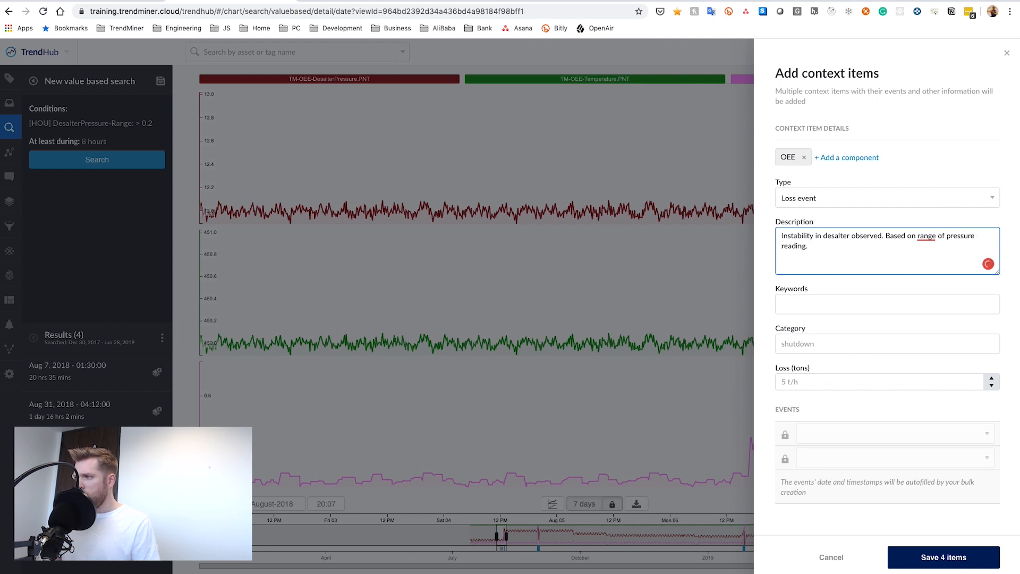
Step: Add the keywords Desalter and D101 to the context items
key(Tab)
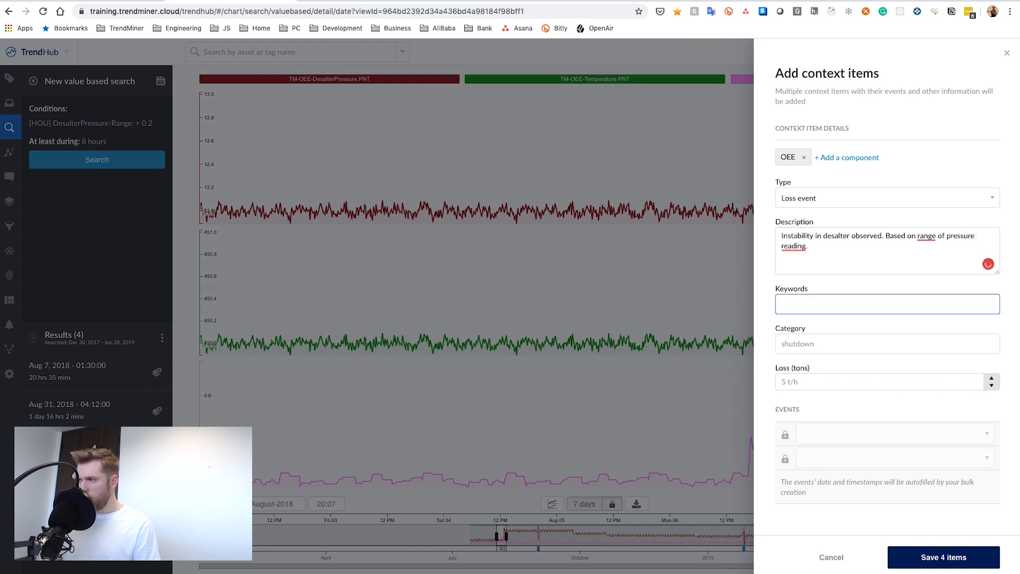
text(Desalter)
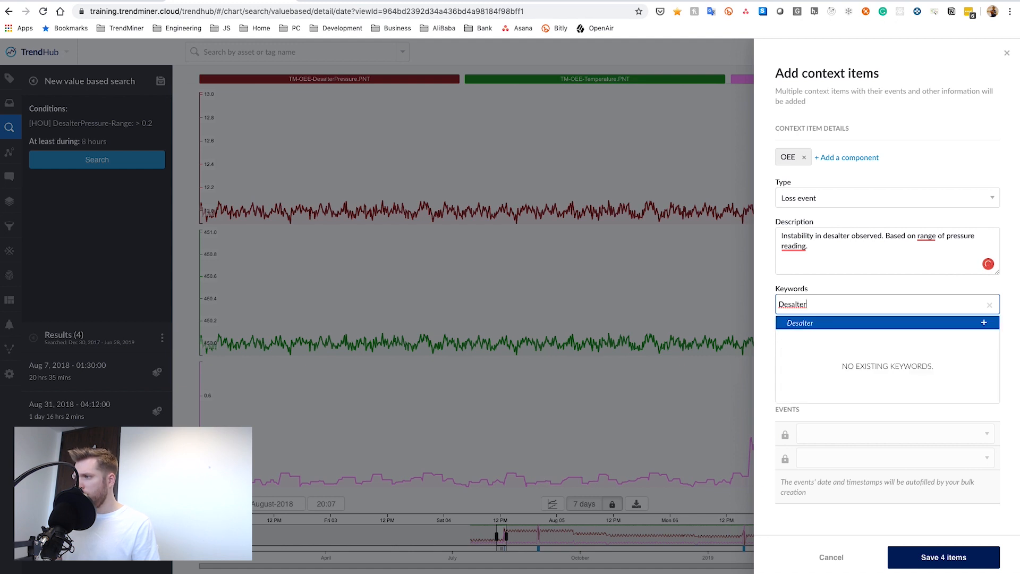
key(Return)
text(D101)
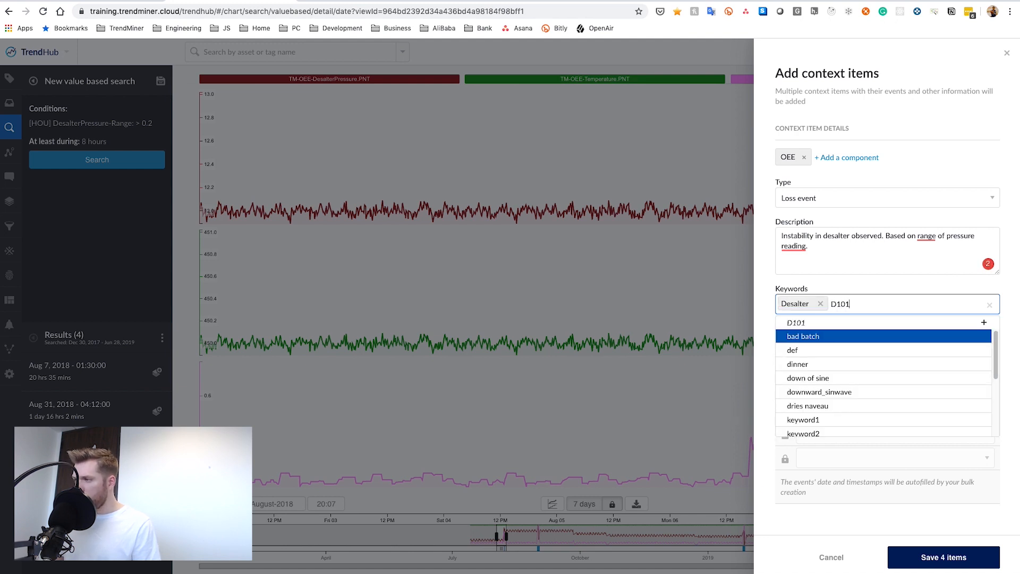
key(Return)
key(Tab)
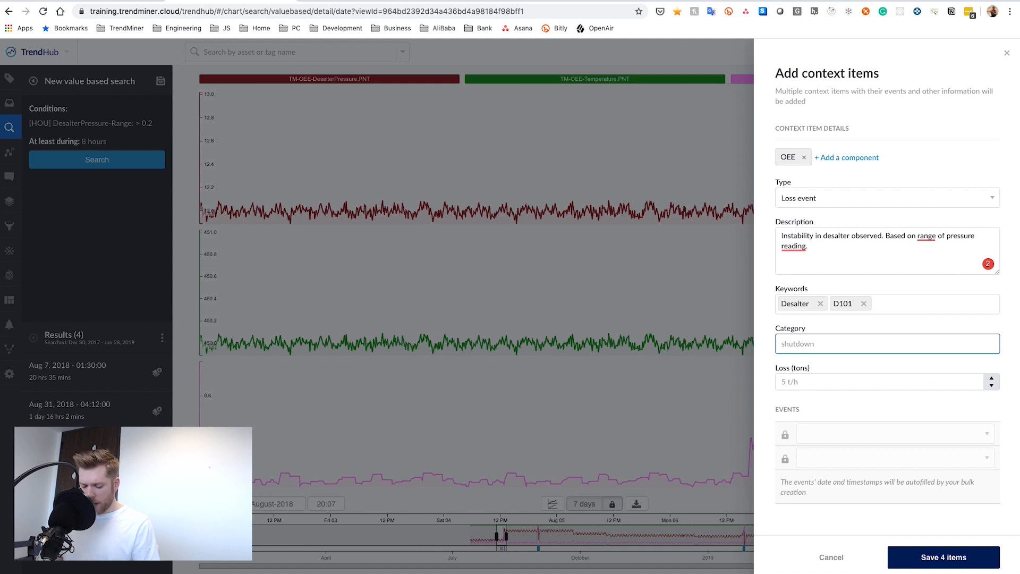
Step: Set the category to "120 - Desalter", leave the loss in tons empty, and save the four context items
text(1)
key(BackSpace)
text(120 - Desalter)
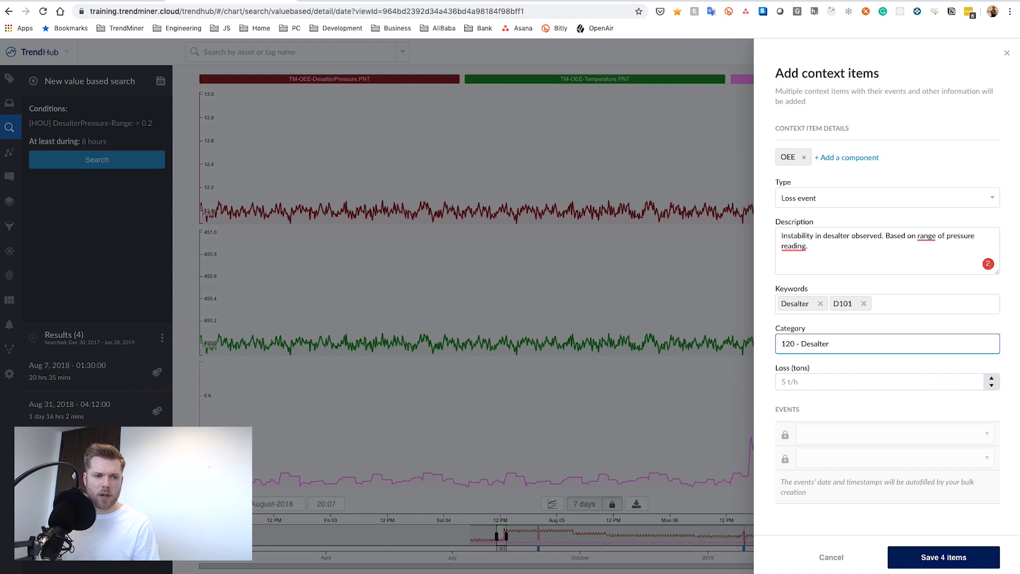
key(Tab)
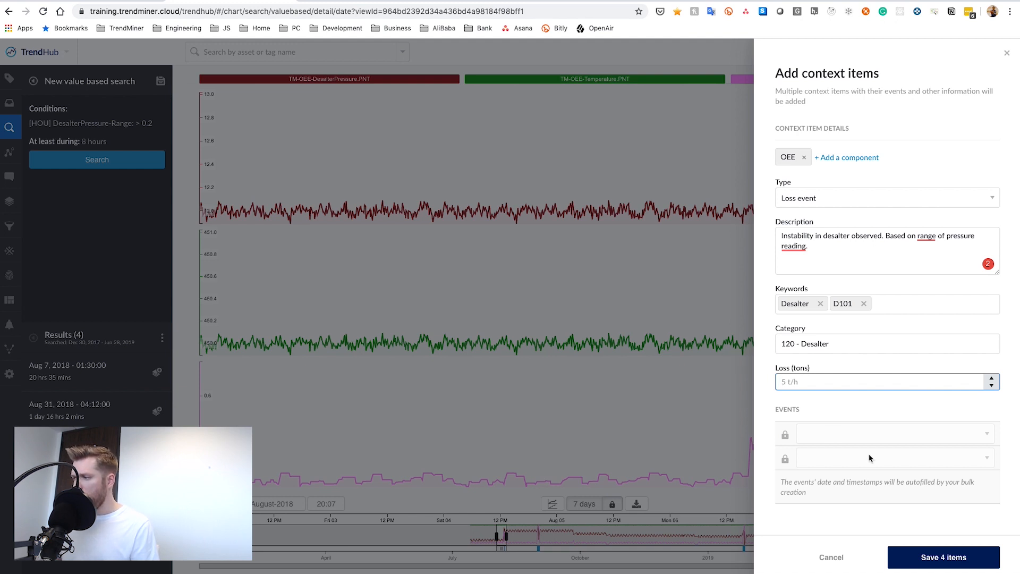
click(944, 557)
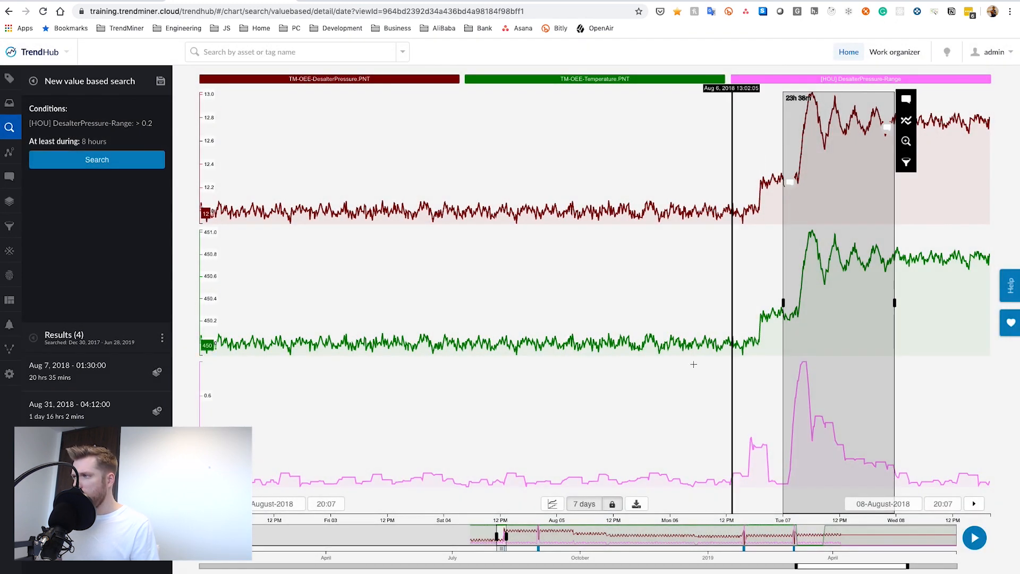
Step: Open the new loss event at the start of the August 7, 2018 fluctuation and check its details
click(738, 173)
click(790, 182)
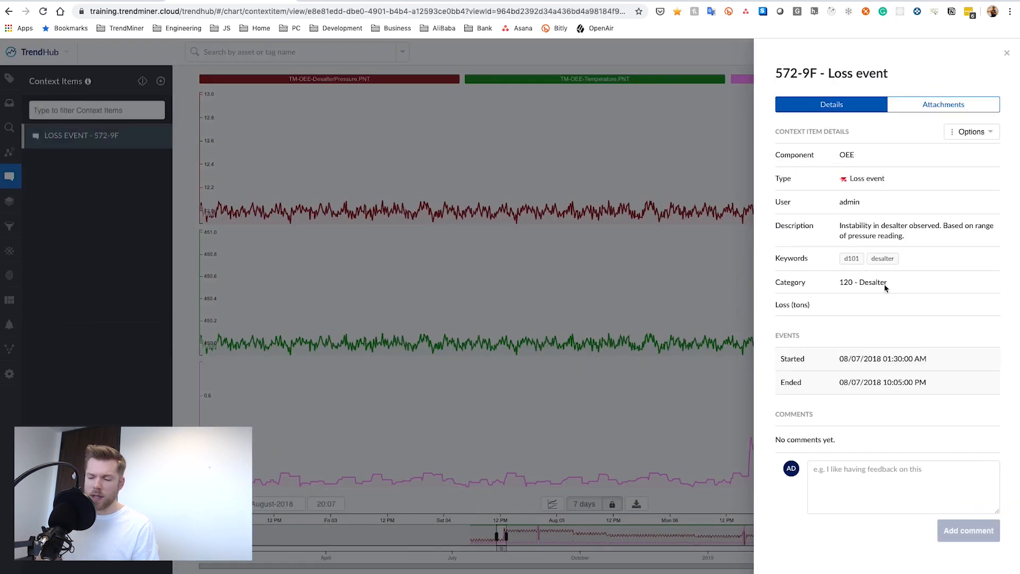
Step: Inspect the August 7, 2018 fluctuation between its event markers and widen the chart's time span to about 8 months
click(690, 286)
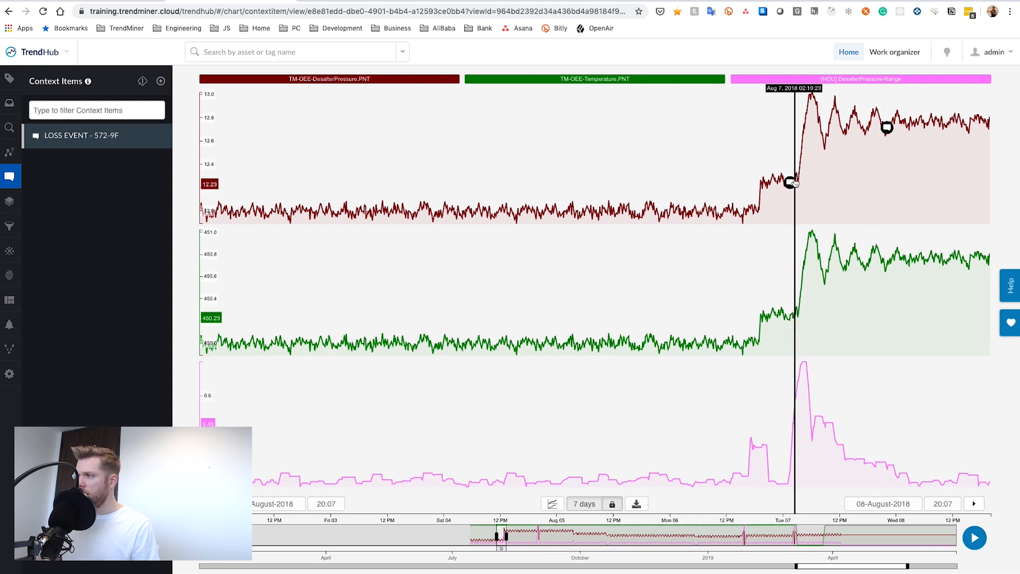
drag(791, 164, 889, 159)
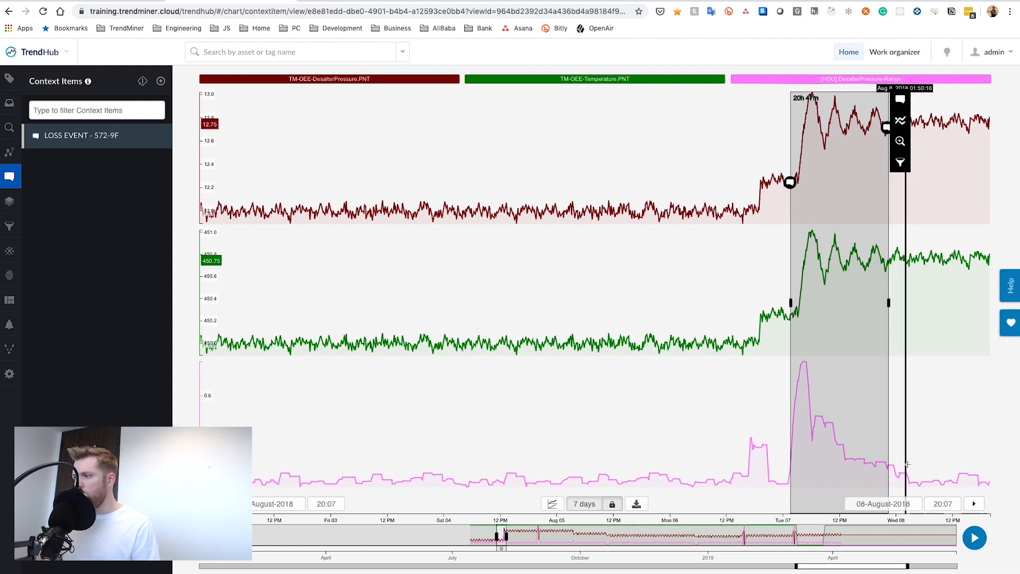
click(917, 422)
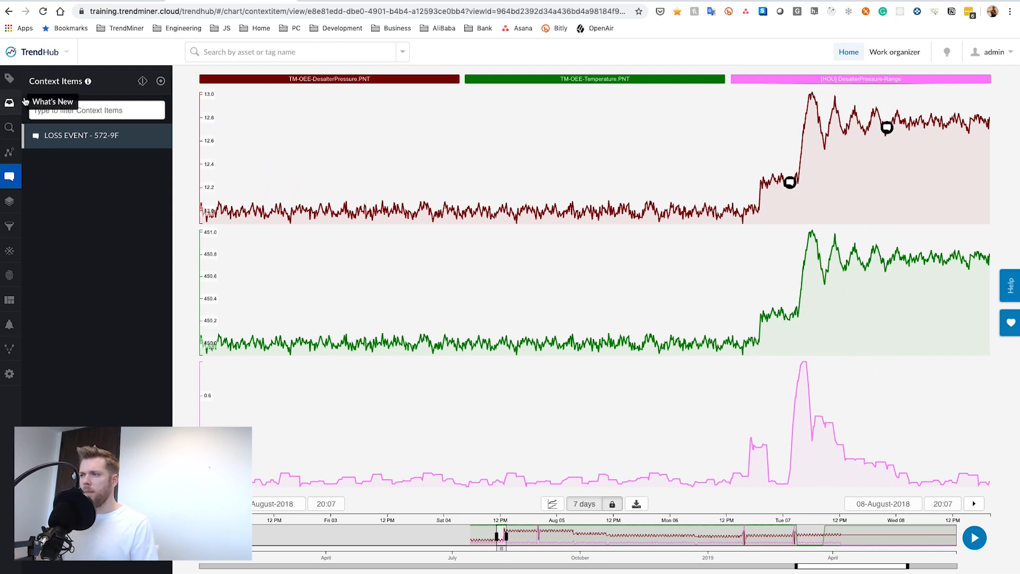
drag(485, 534, 838, 535)
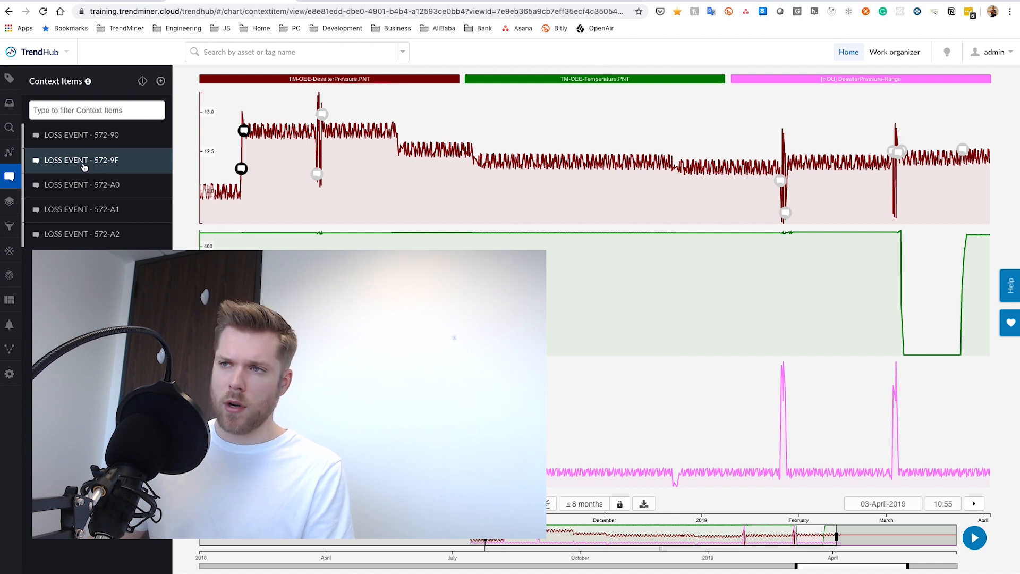
Step: Save the desalter pressure range search as "Desalter Instabilities" with the description "Search based on range tag of desalter pressure."
click(9, 127)
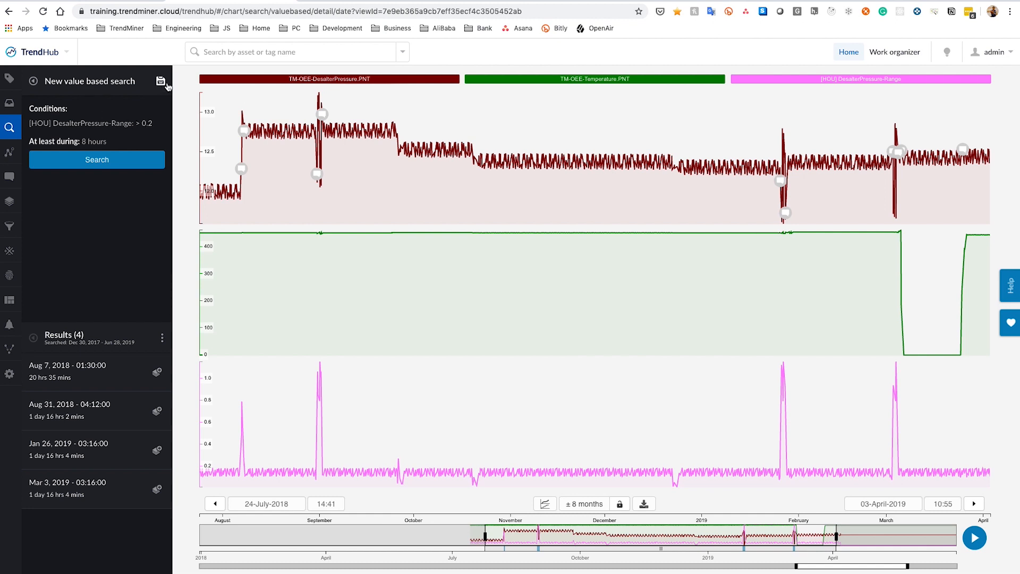
click(160, 83)
click(128, 130)
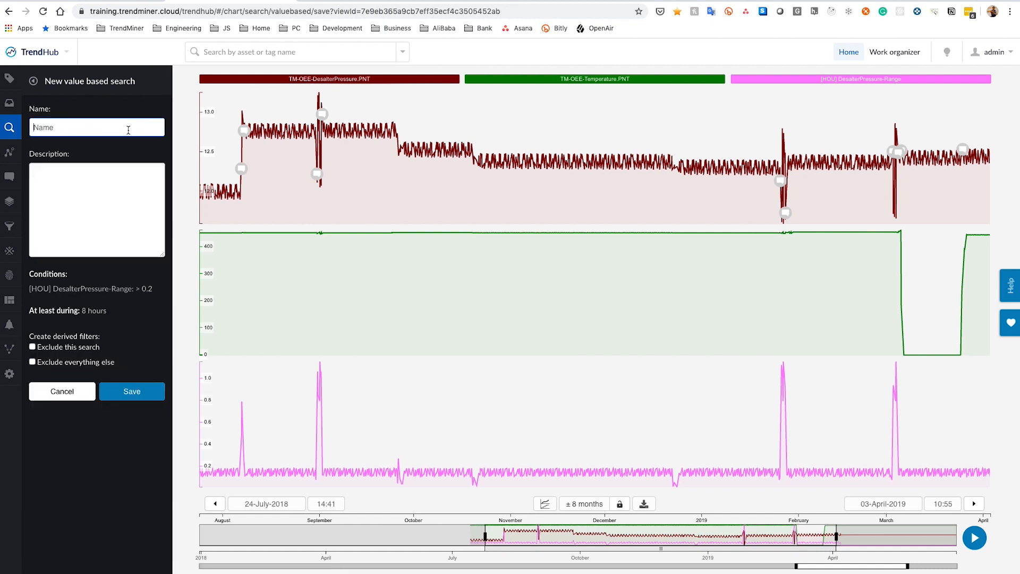
text(Desalter Instabilities)
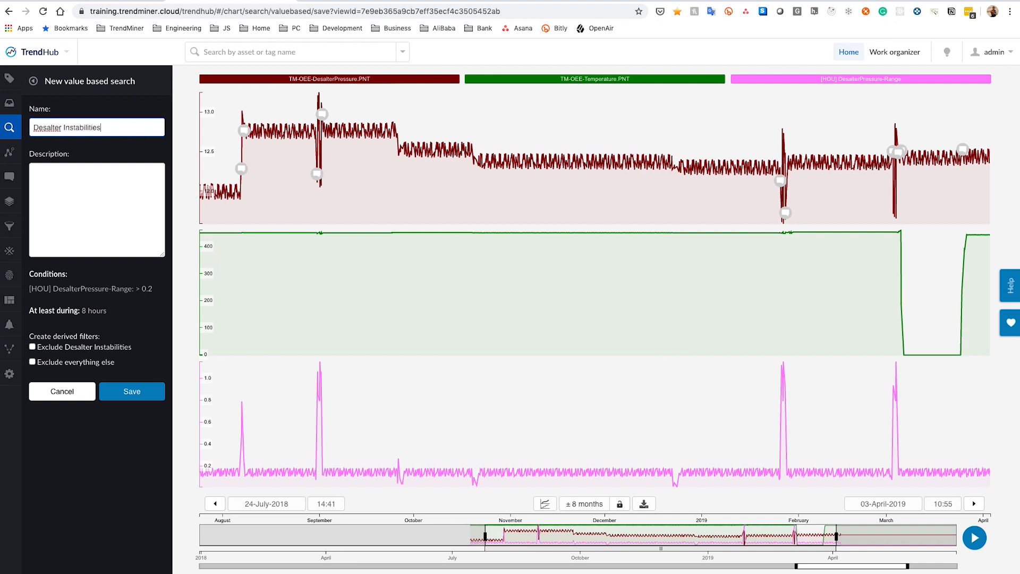
key(Tab)
text(Sea)
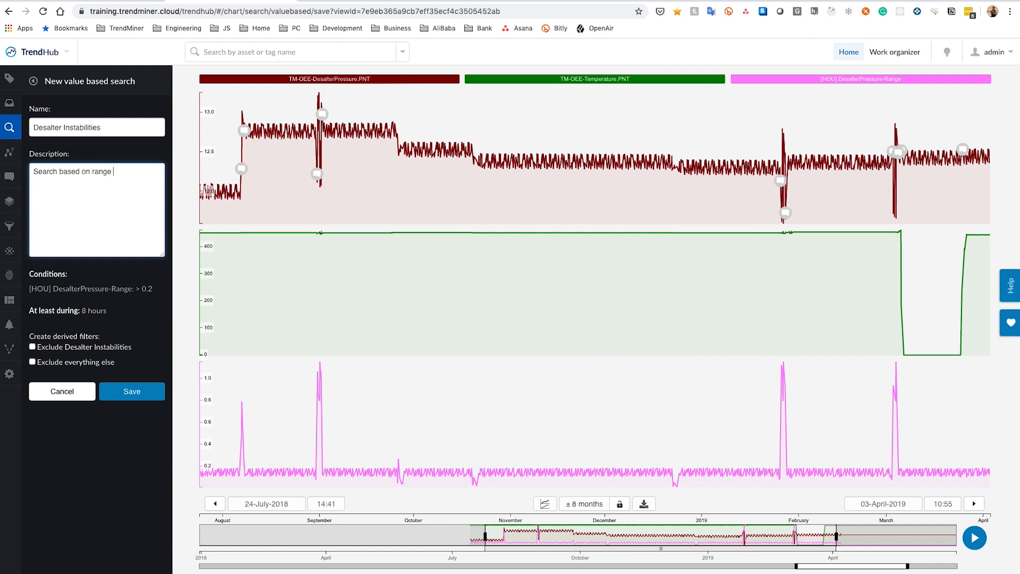
text(rch based on range tag of desalter pressure.)
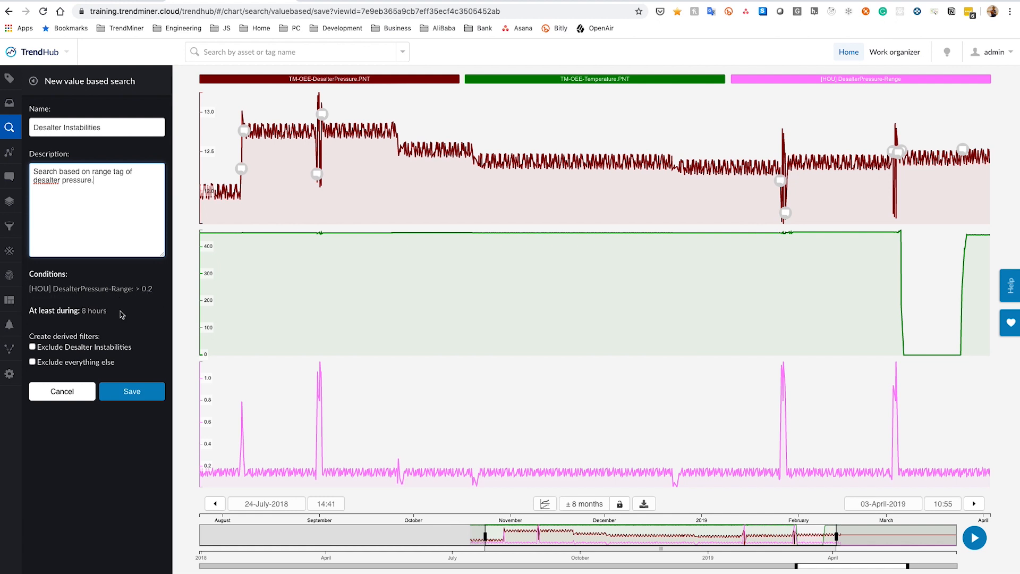
click(136, 394)
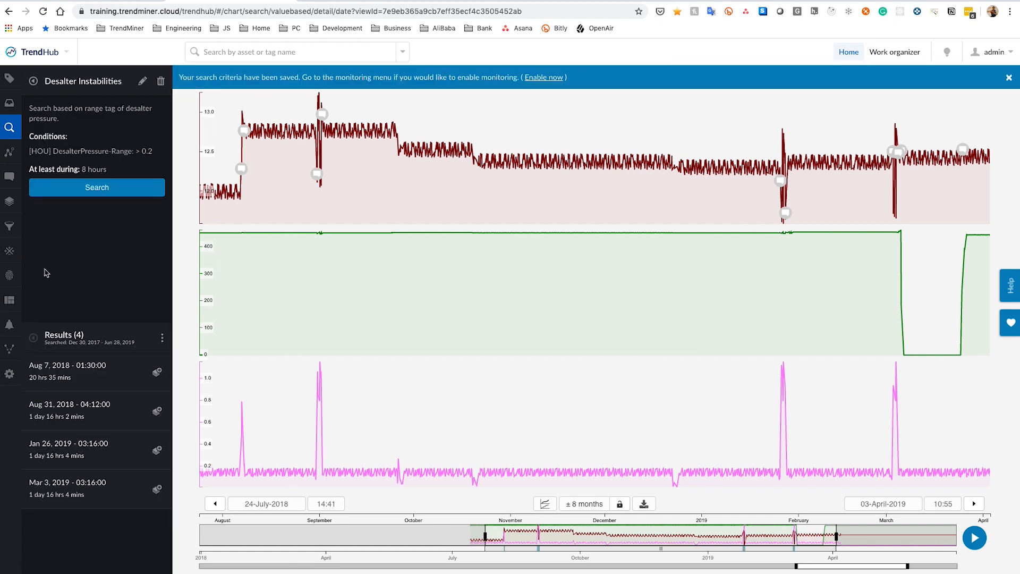
Step: Enable context item creation in the monitoring settings of the Desalter Instabilities search and add OEE as its component
click(9, 325)
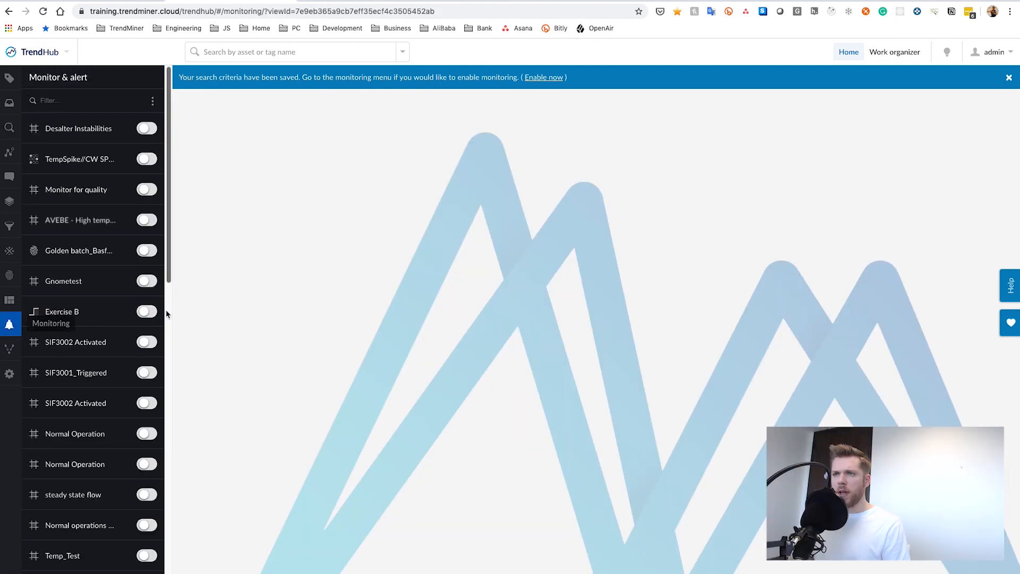
click(88, 133)
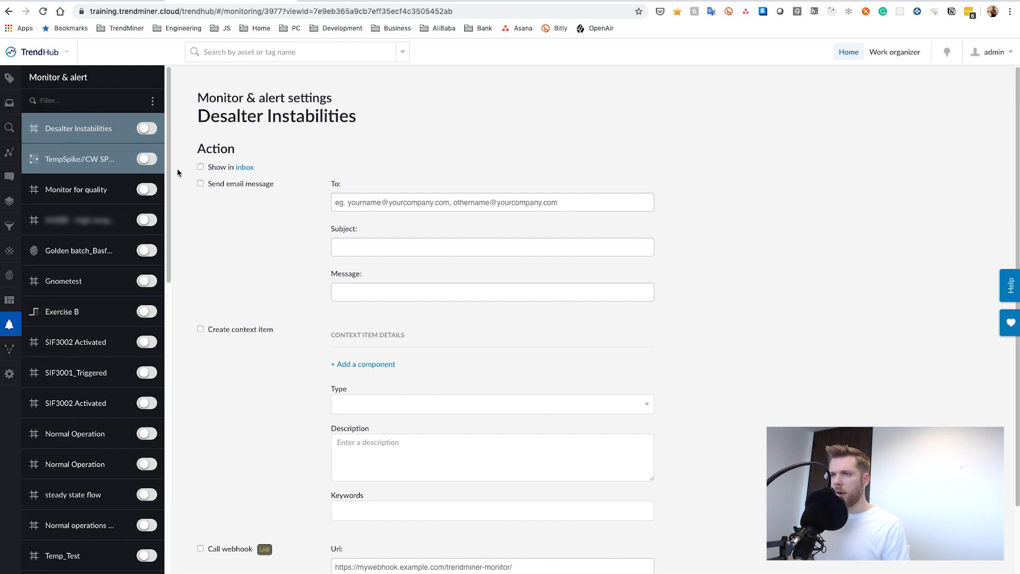
click(201, 329)
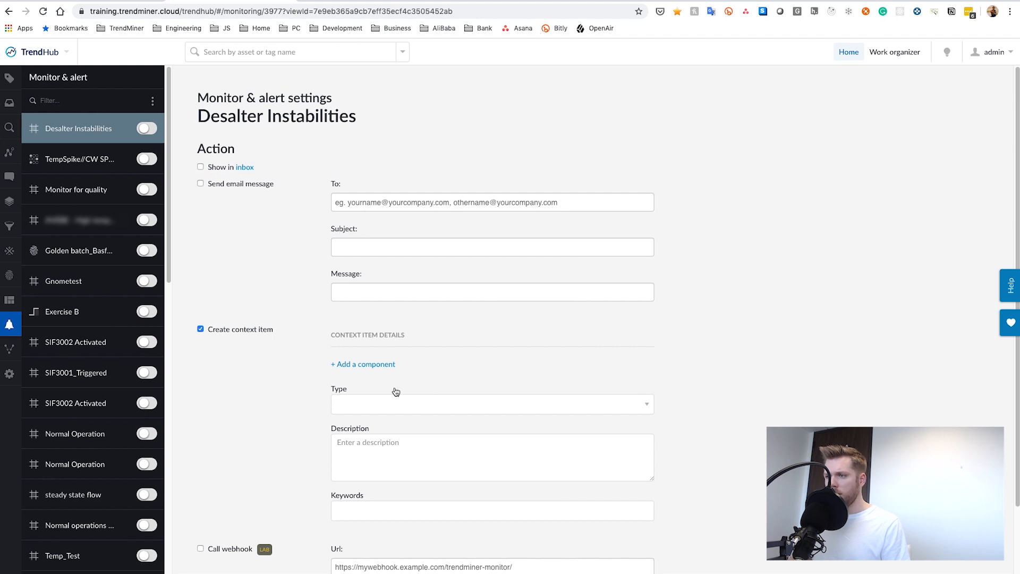
click(378, 366)
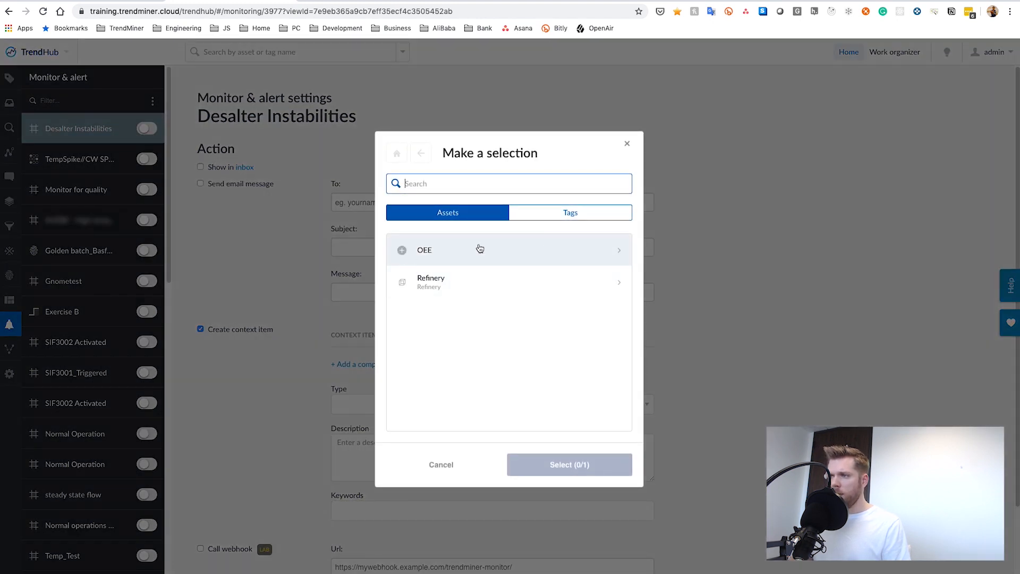
click(401, 251)
click(579, 470)
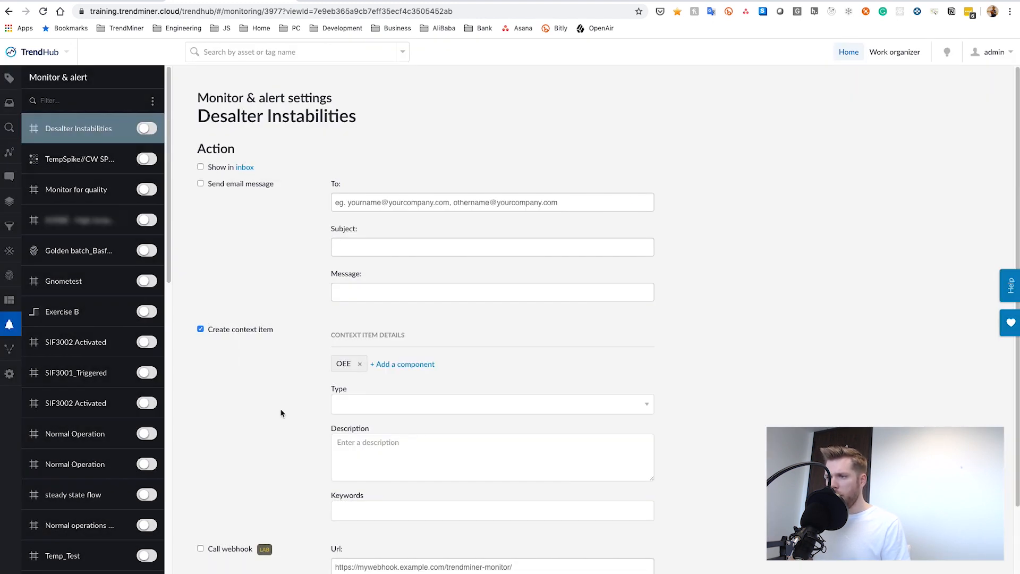
Step: Set the monitored context item's type to Loss event and its description to "Linked to Desalter Instabilities Search"
click(426, 406)
text(loss)
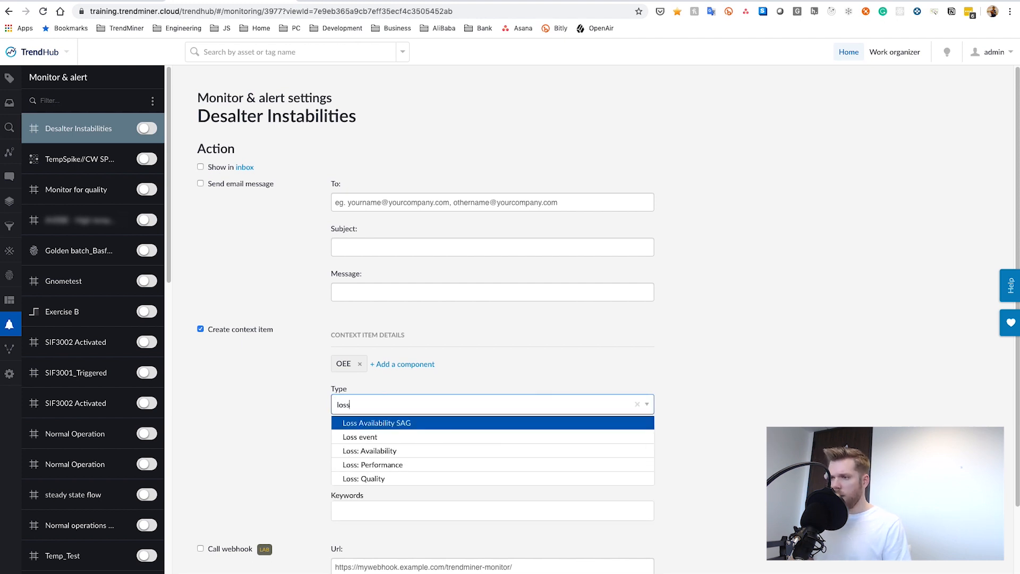
click(399, 438)
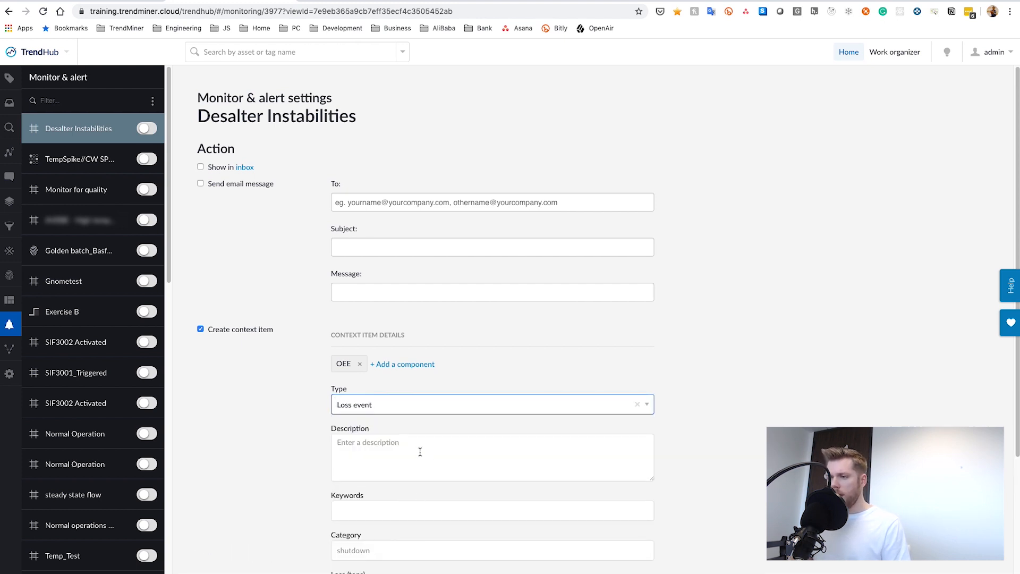
click(419, 452)
click(762, 380)
scroll(760, 381, down, 1)
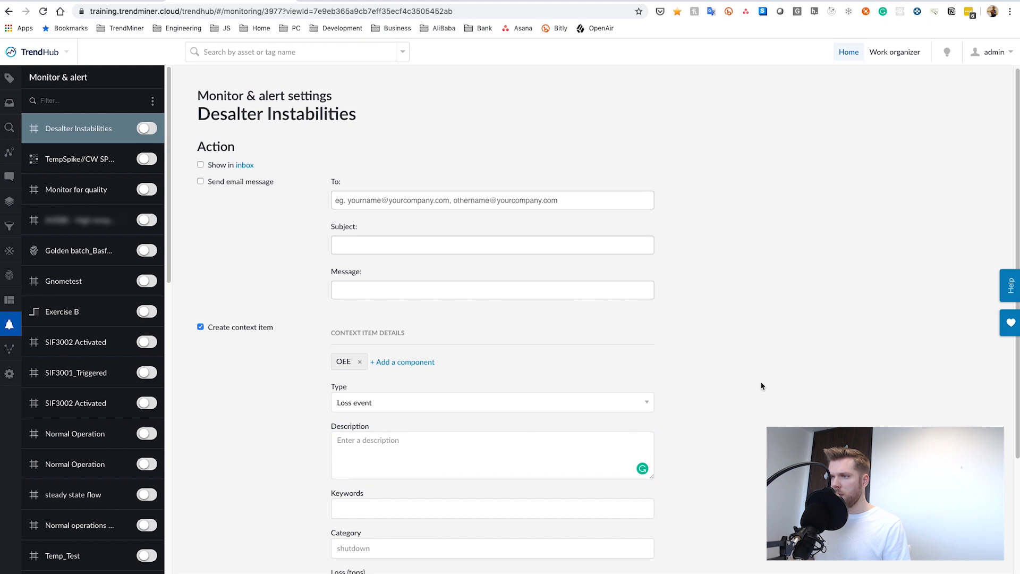
click(387, 437)
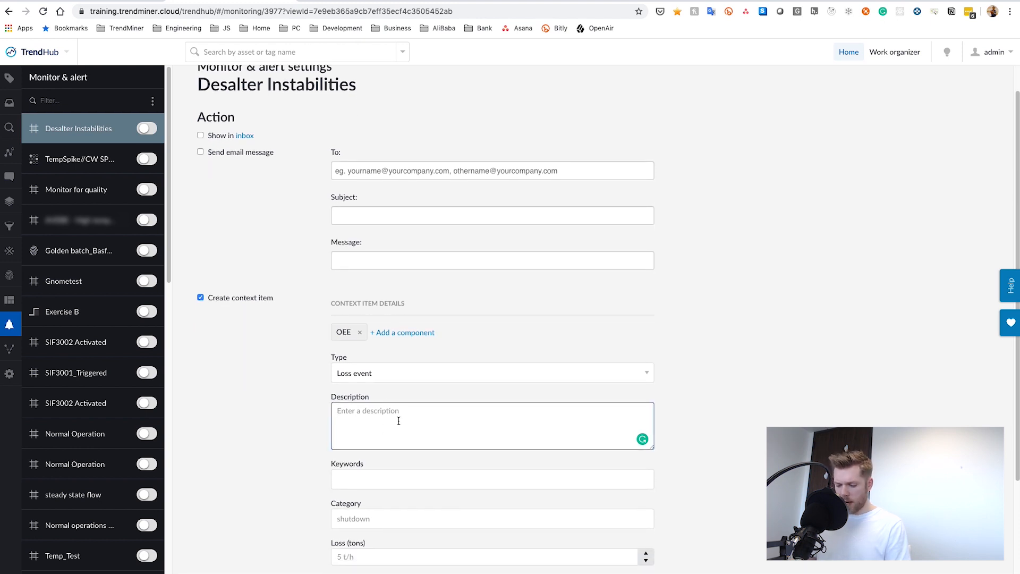
text(Linked to Desalter Instabilities)
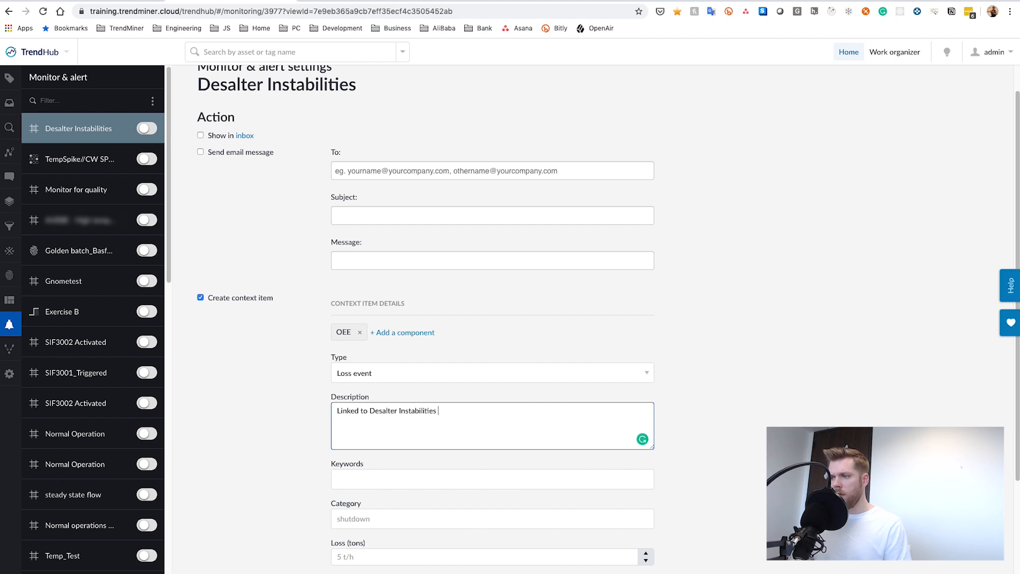
text(ch)
key(Tab)
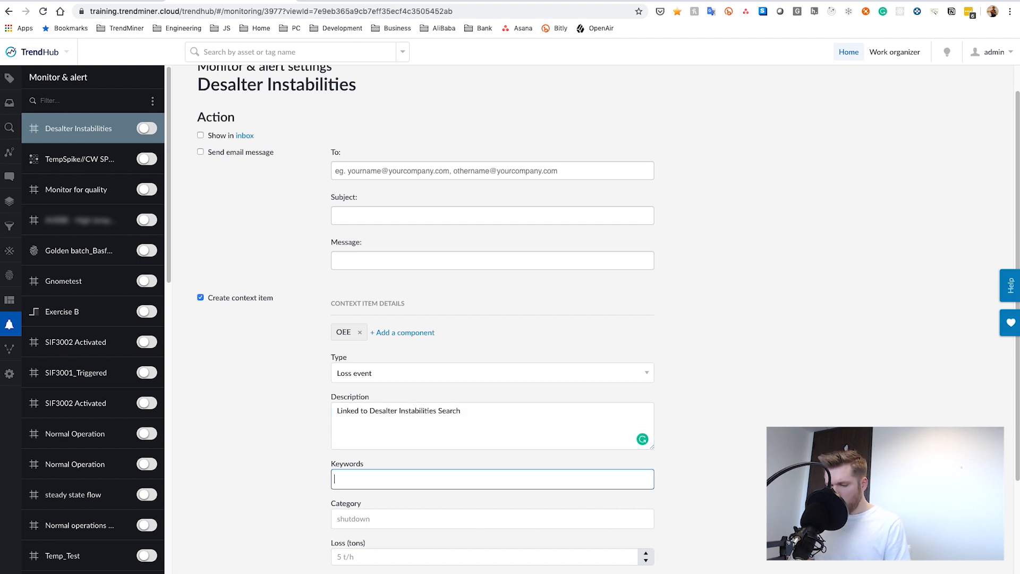
Step: Add the keywords d101 and desalter to the monitored context item
text(D1)
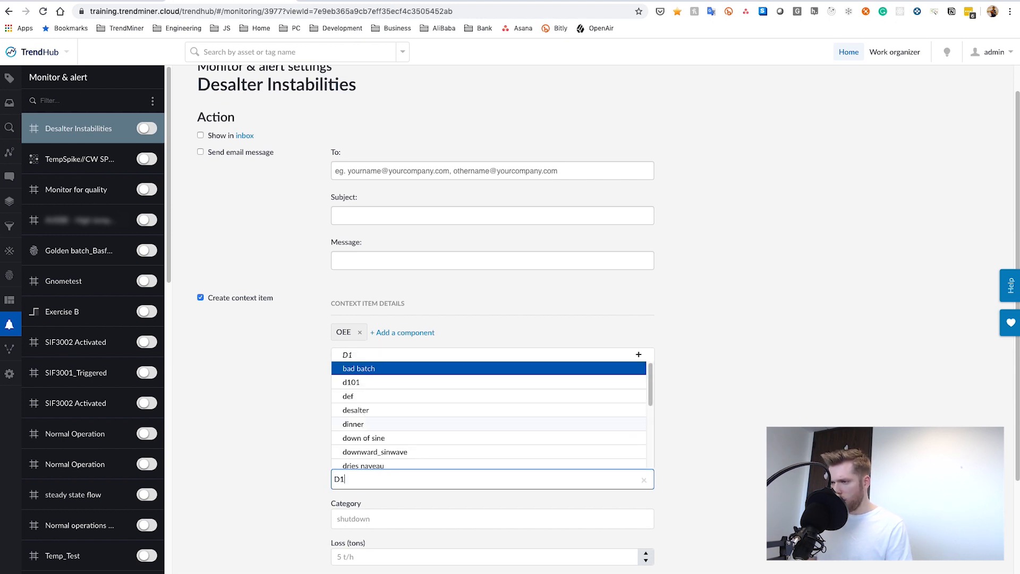
text(01)
click(384, 511)
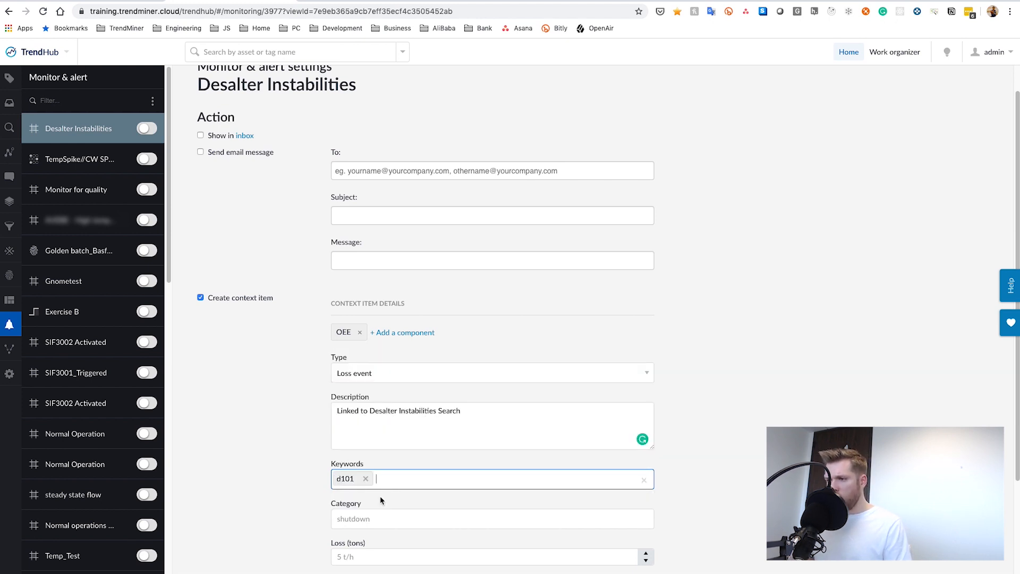
text(des)
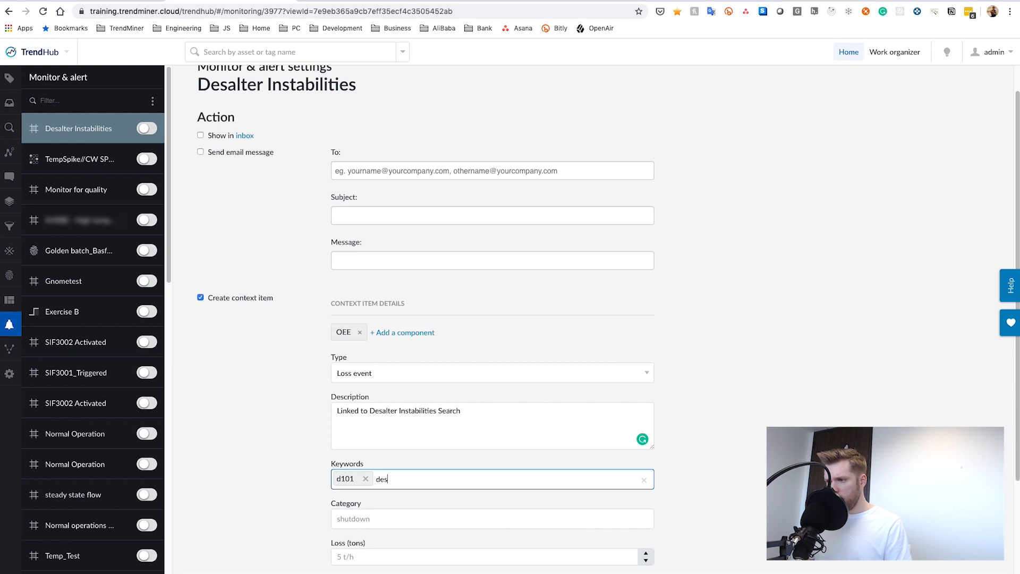
text(alt)
click(392, 511)
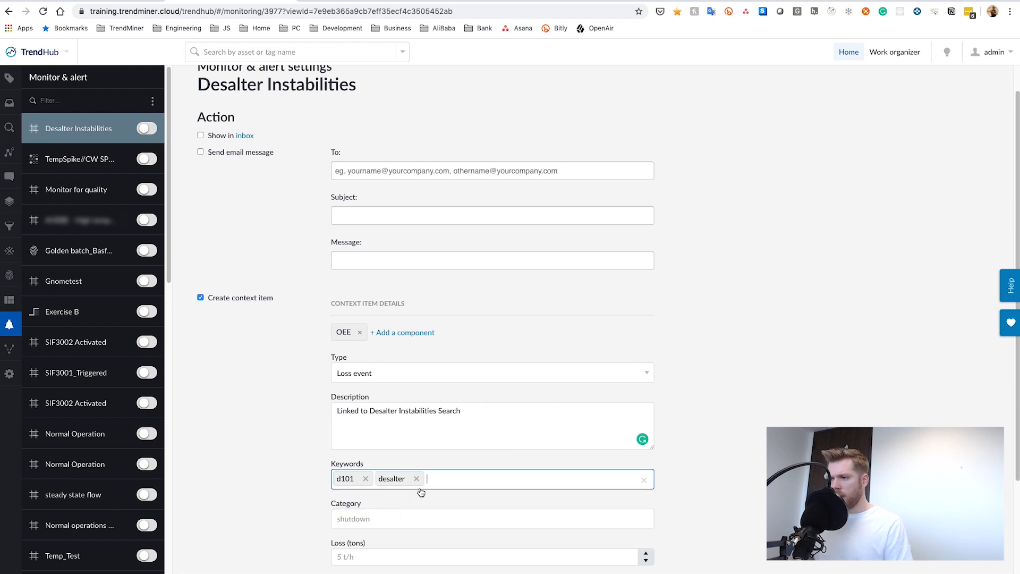
Step: Set the category to "120 - Desalter", then save the settings and activate monitoring for Desalter Instabilities
click(416, 523)
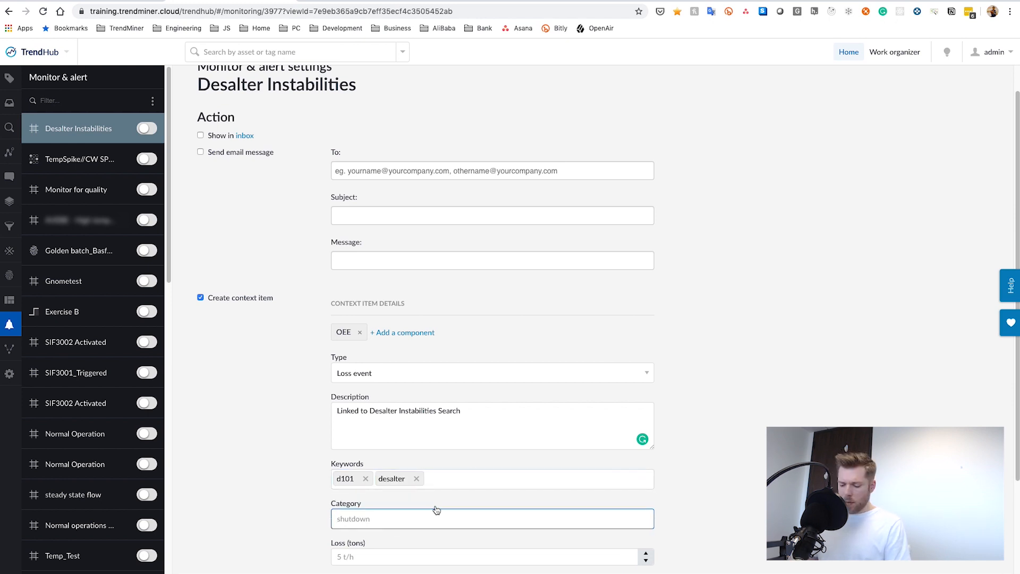
text(120 - Desalter)
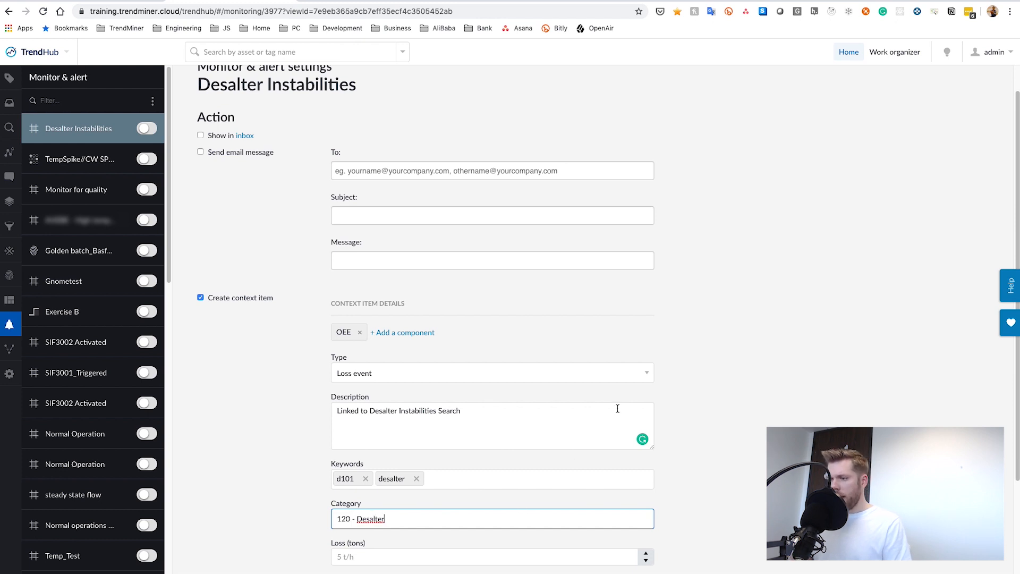
scroll(679, 346, down, 3)
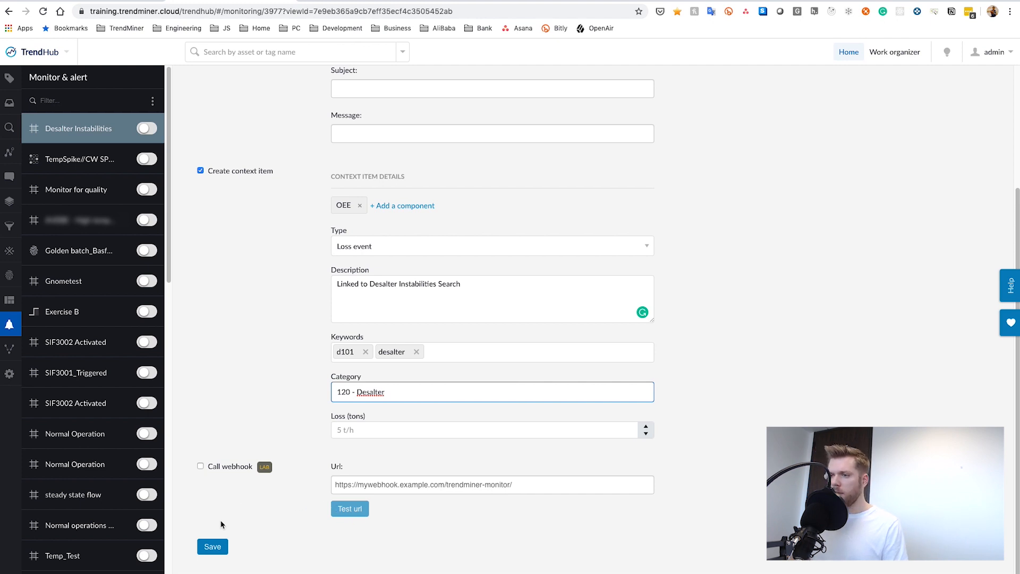
click(215, 547)
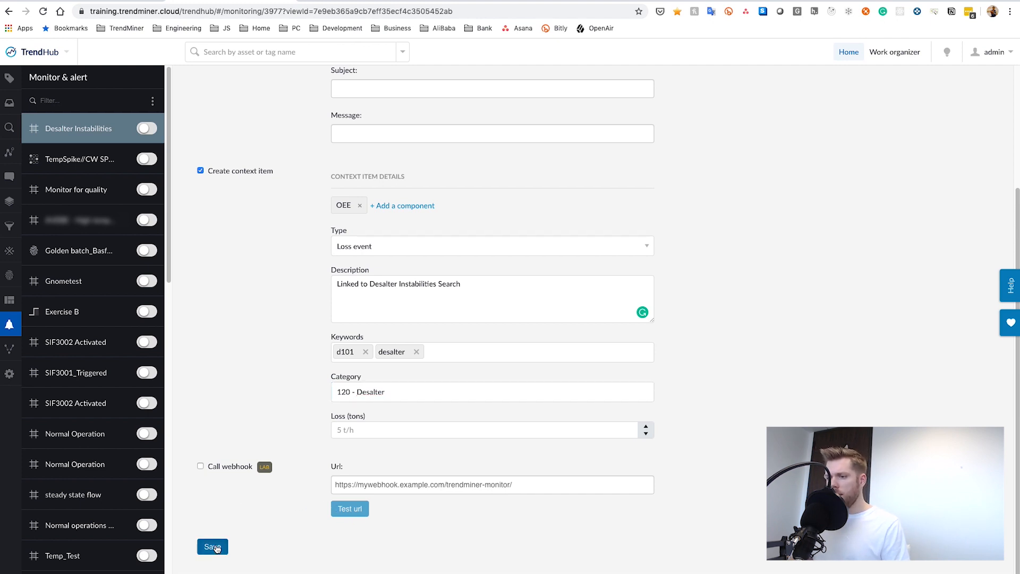
click(148, 130)
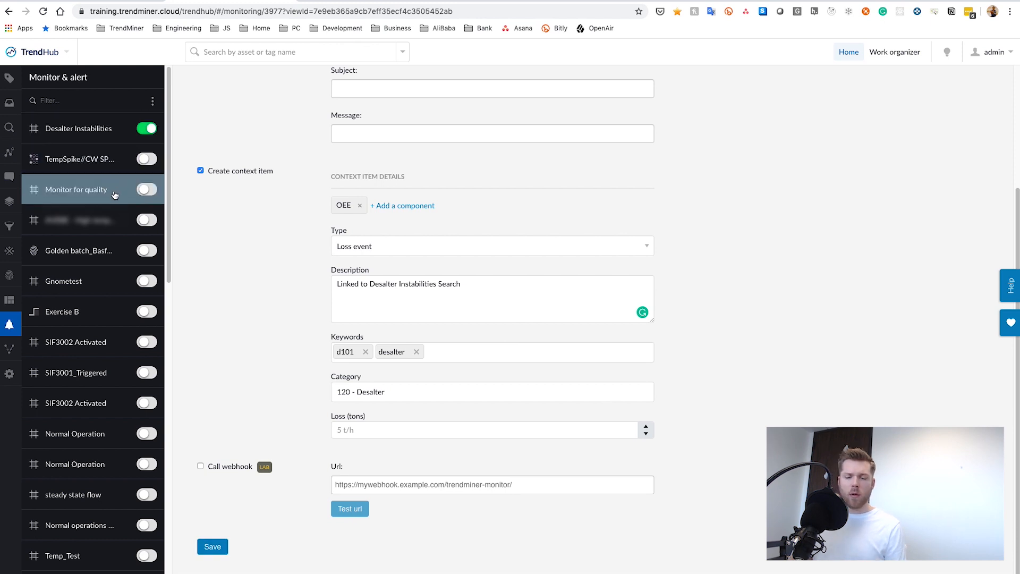
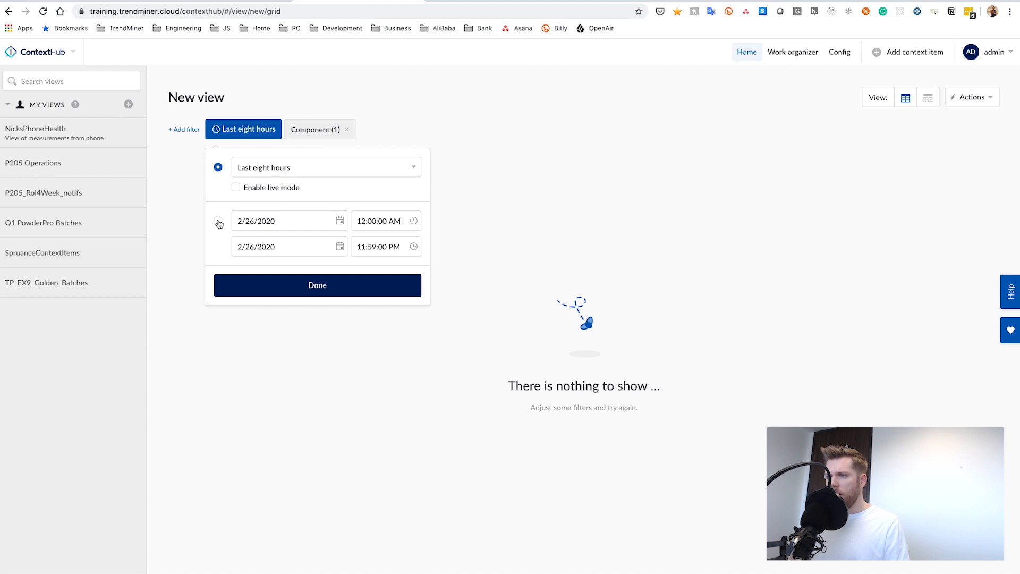
Step: Filter the new context view to the period from 2/26/2018 to 2/26/2020 and check its component filter
click(219, 224)
click(266, 222)
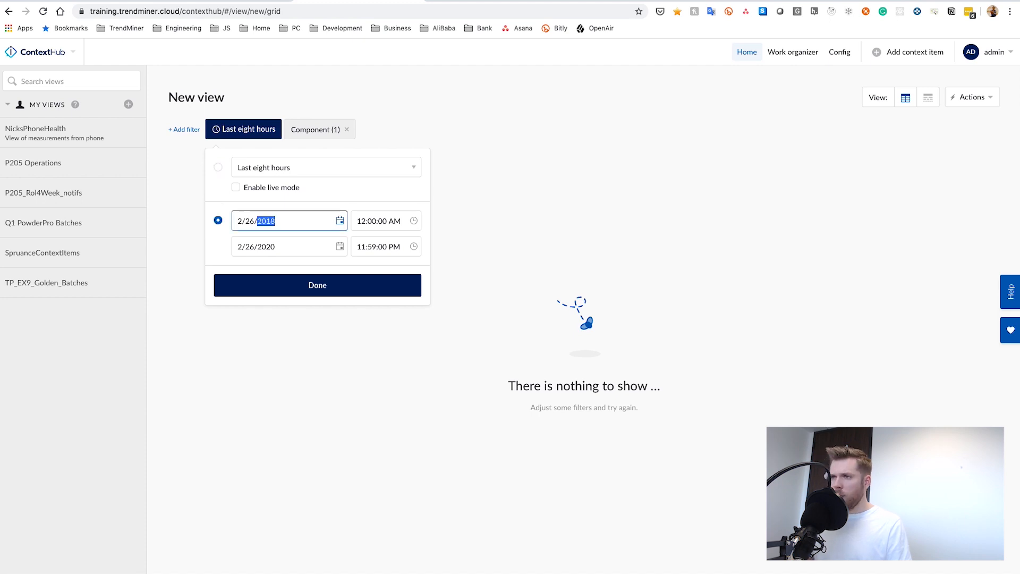
click(320, 286)
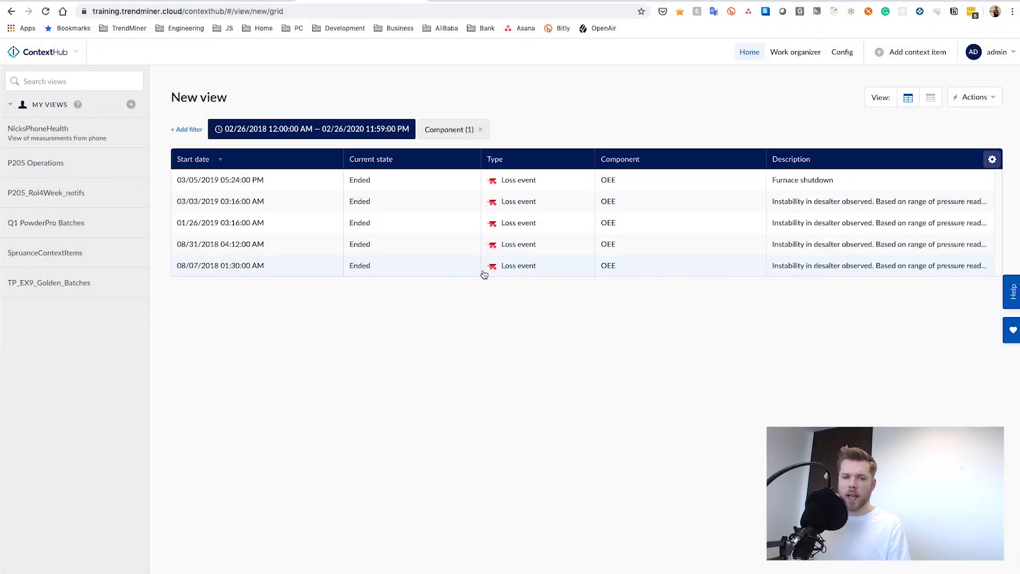
click(464, 137)
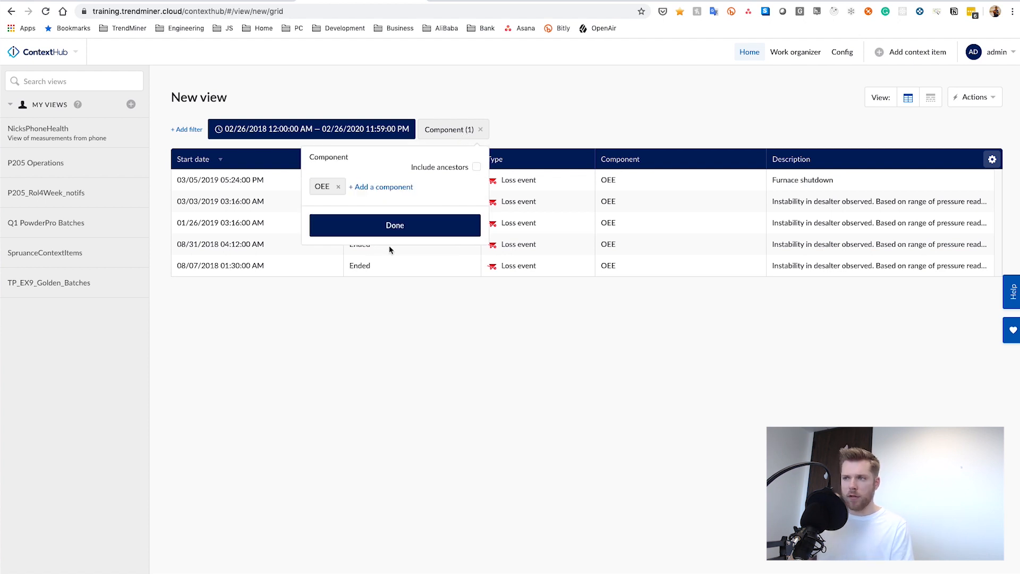
click(388, 229)
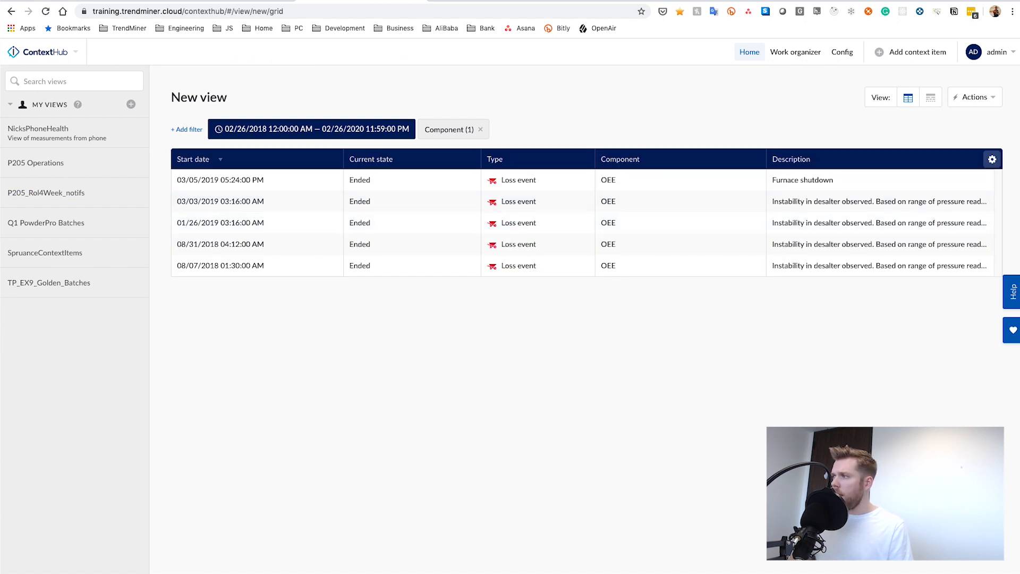
Step: Save the filtered context view under the name "Loss - Training"
click(974, 96)
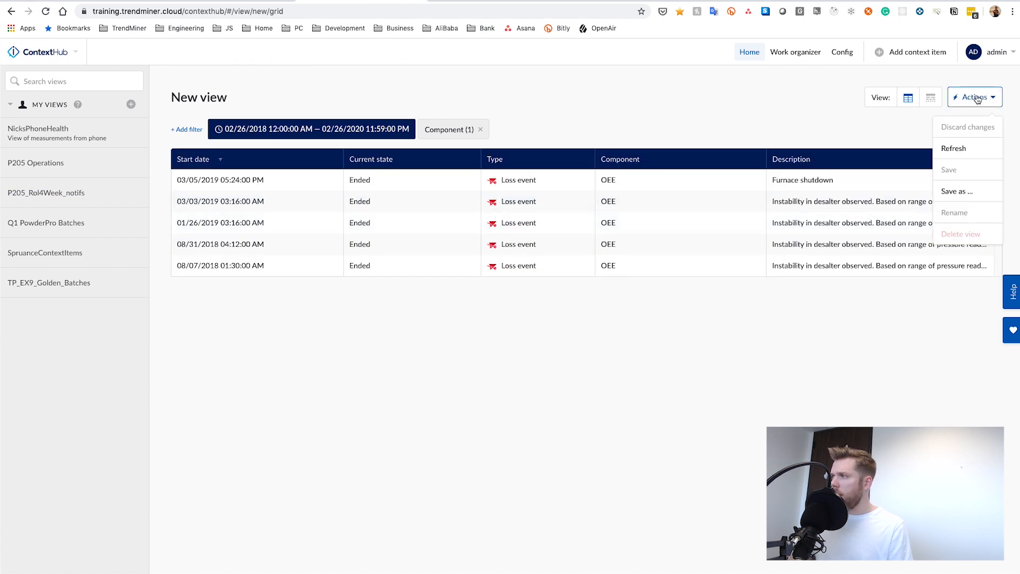
click(961, 194)
click(828, 119)
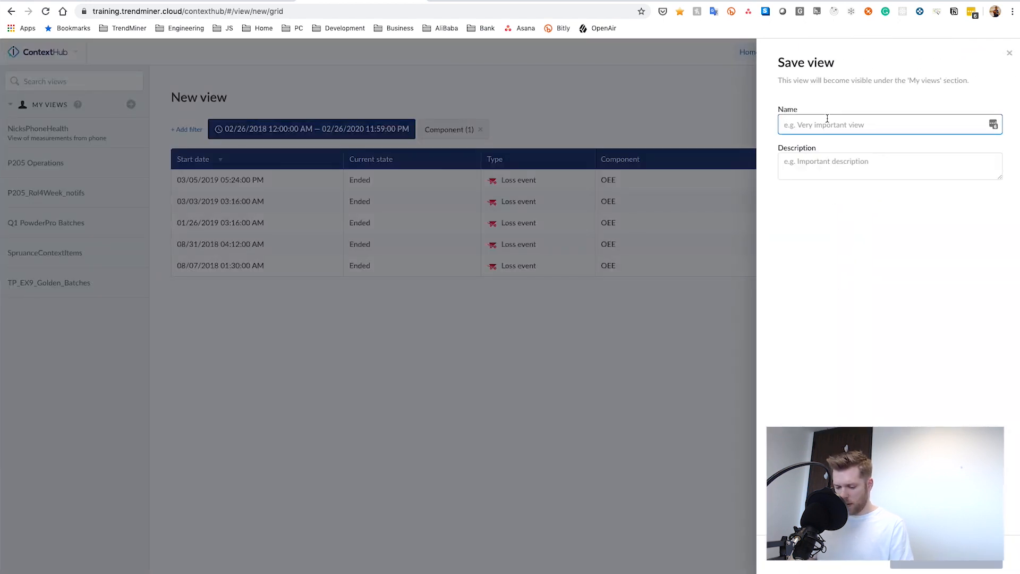
text(Loss - T)
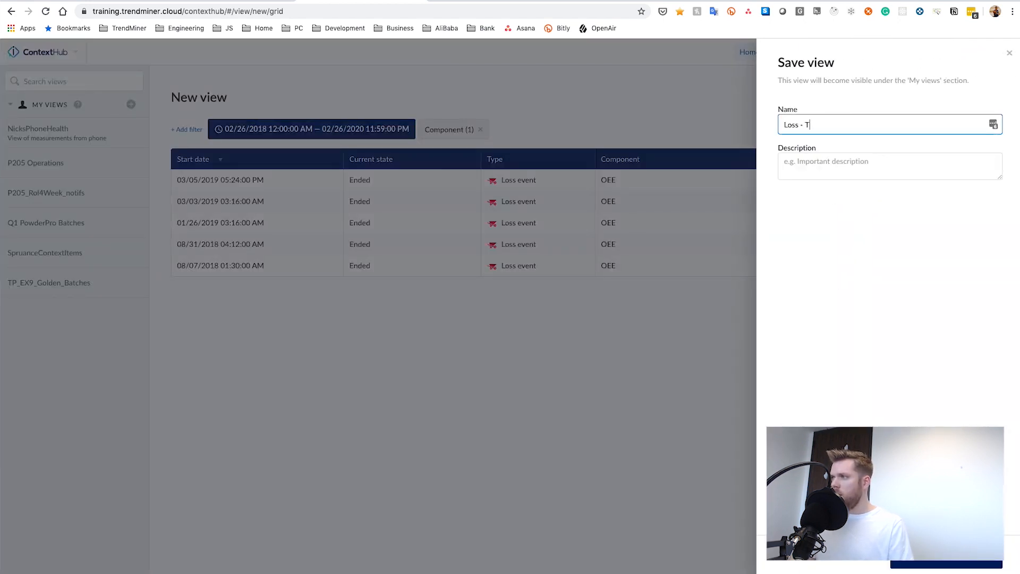
text(raining)
click(973, 565)
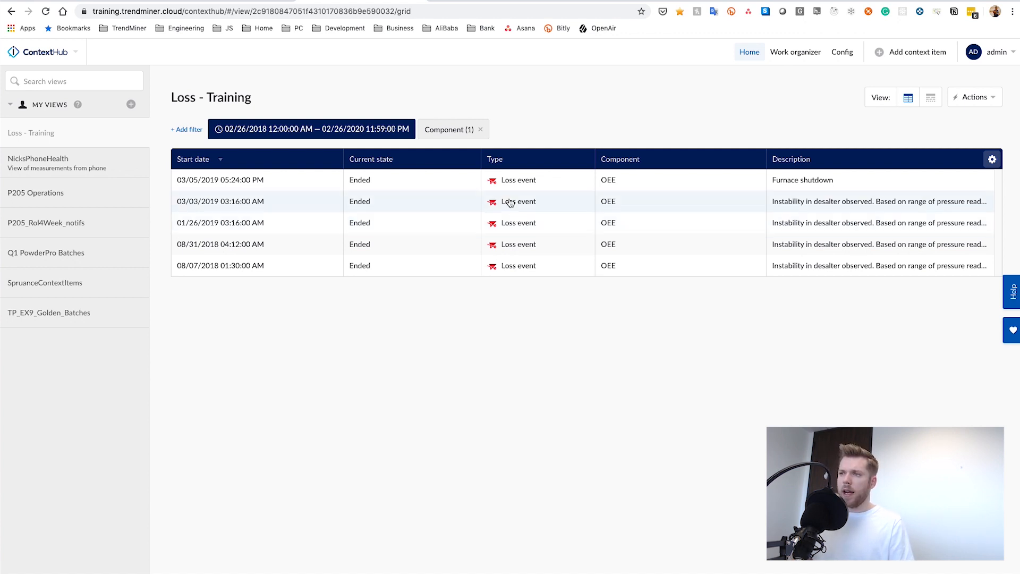
click(336, 135)
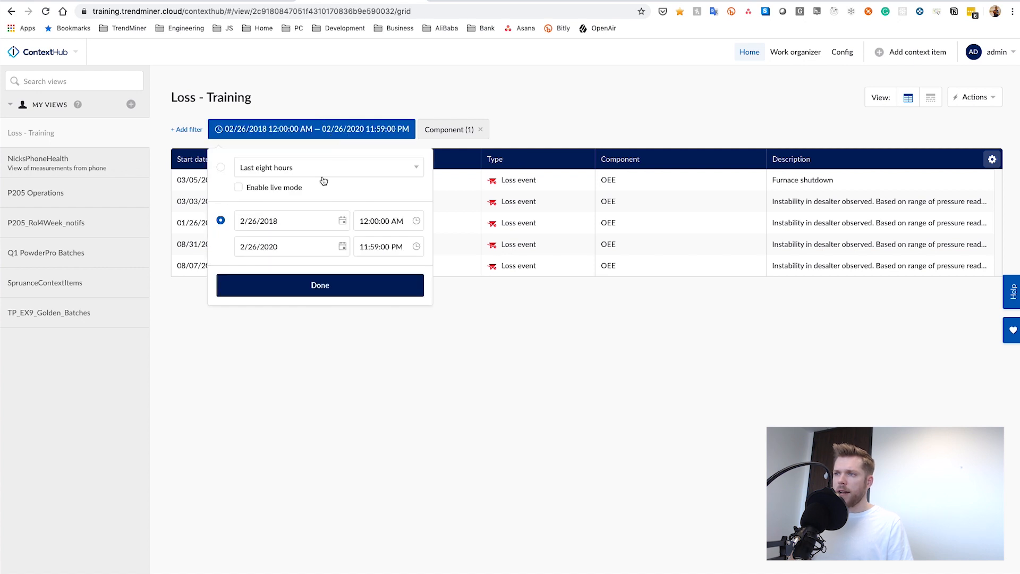
click(221, 167)
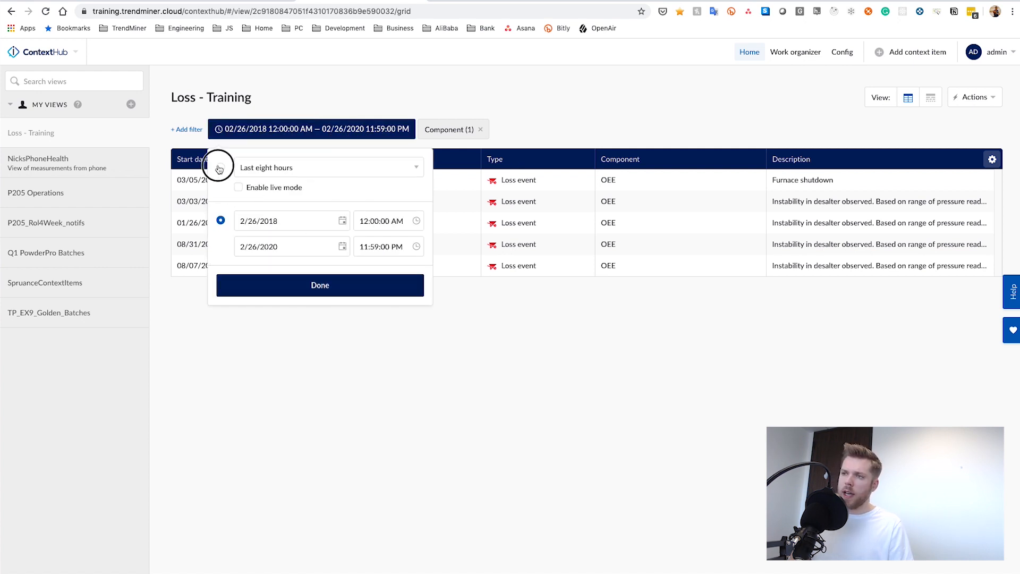
click(303, 176)
scroll(287, 274, down, 1)
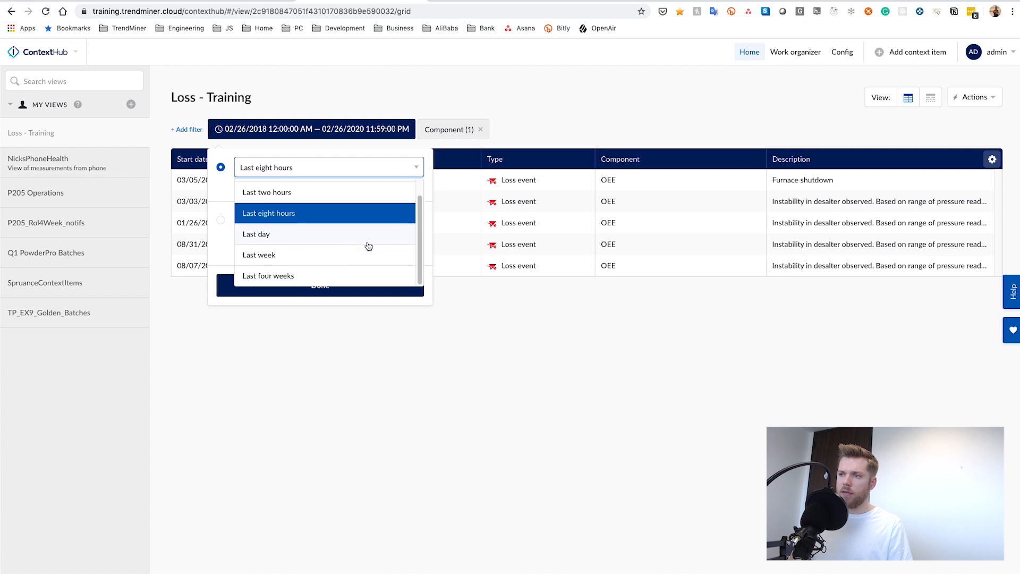
click(286, 274)
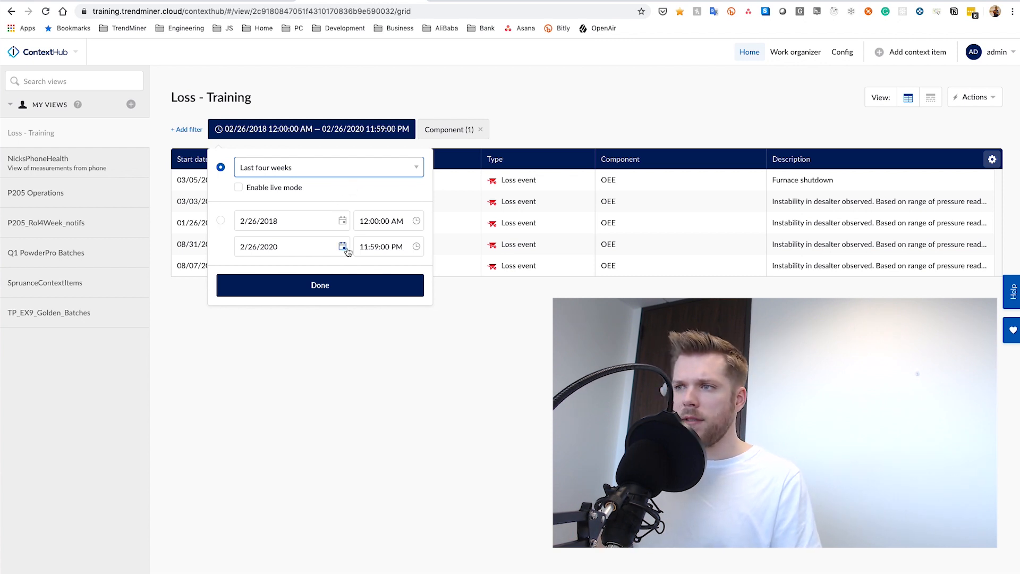
click(479, 70)
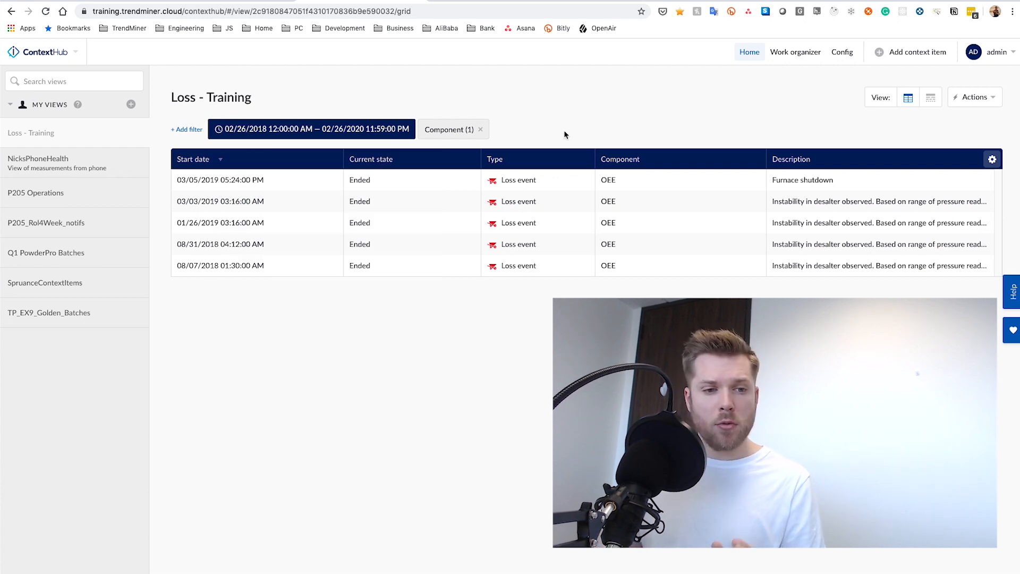
Step: Switch the Loss - Training view to the Gantt chart and inspect the longest loss event on its timeline
click(931, 99)
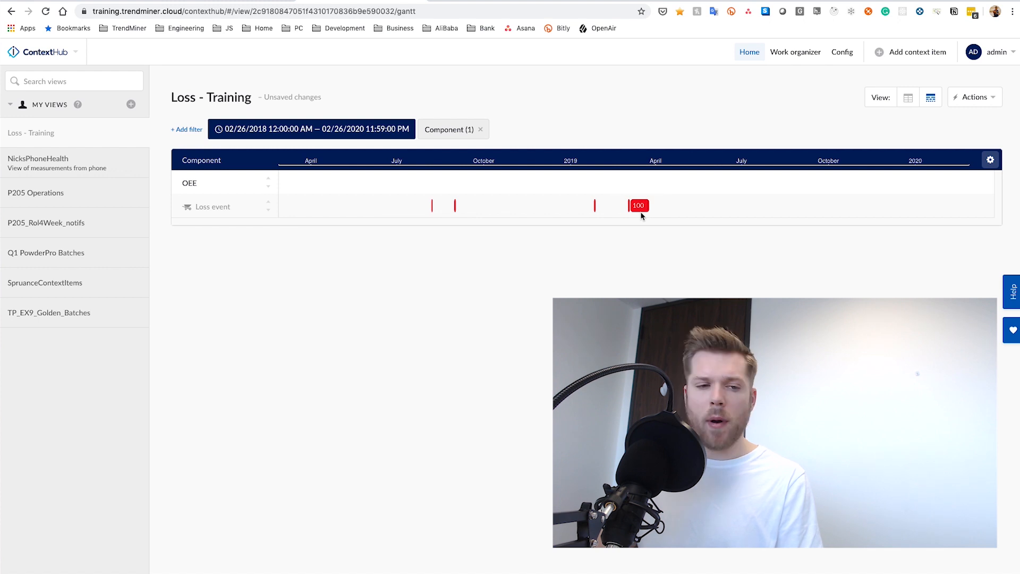
mouse_move(642, 213)
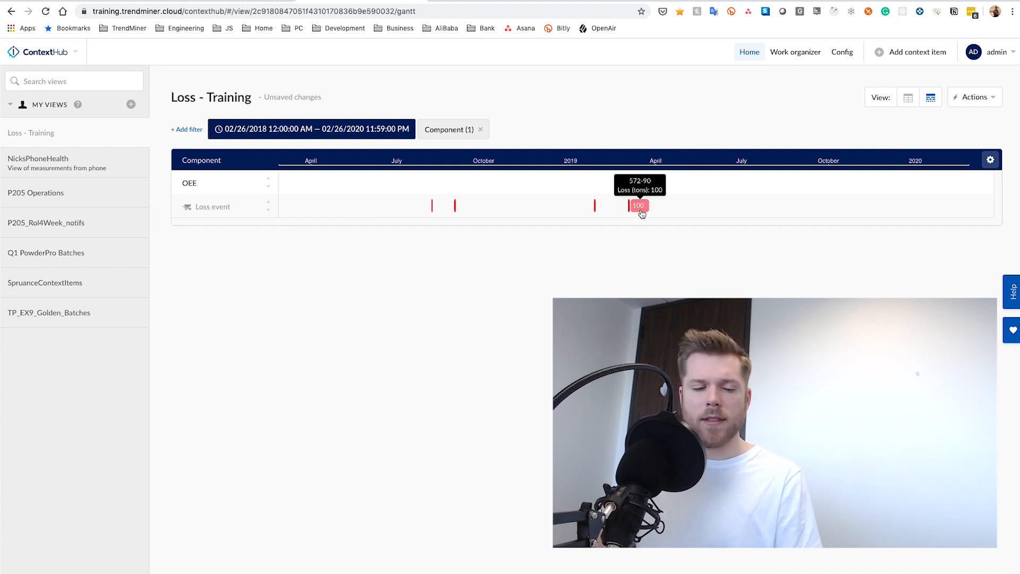